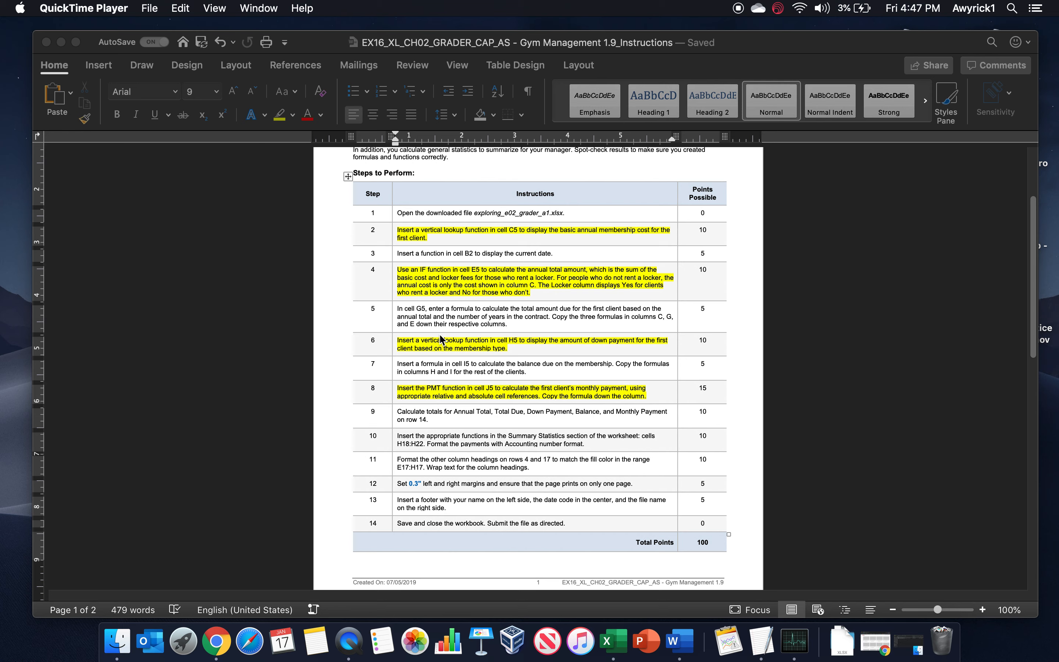
- Enlarge the gym management instructions to 140% zoom and read through the steps to perform
scroll(440, 339, up, 5)
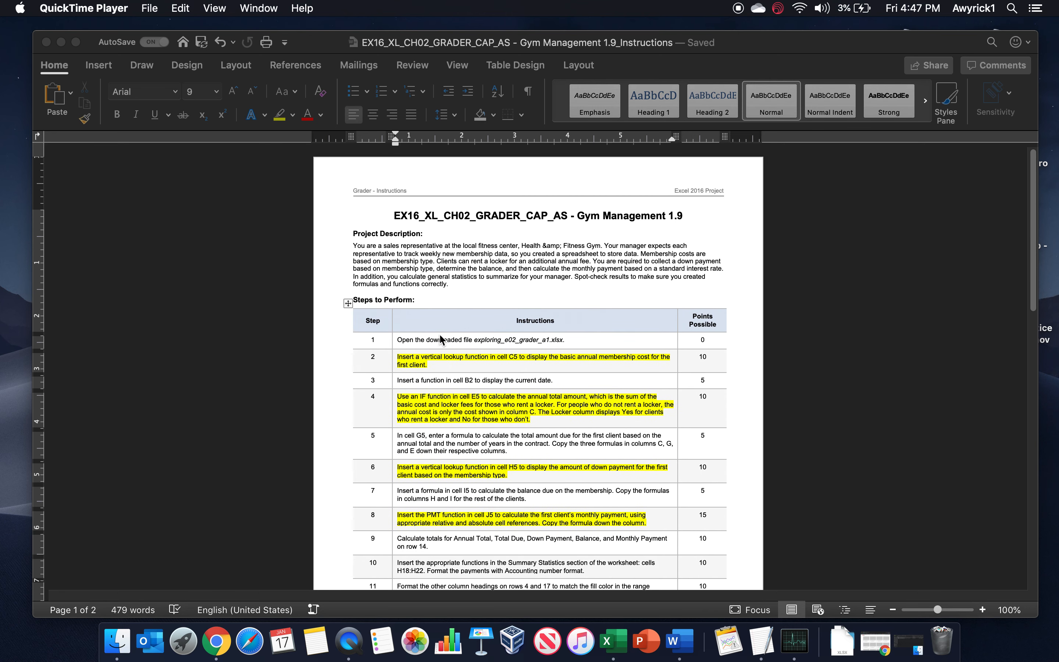
scroll(441, 340, down, 3)
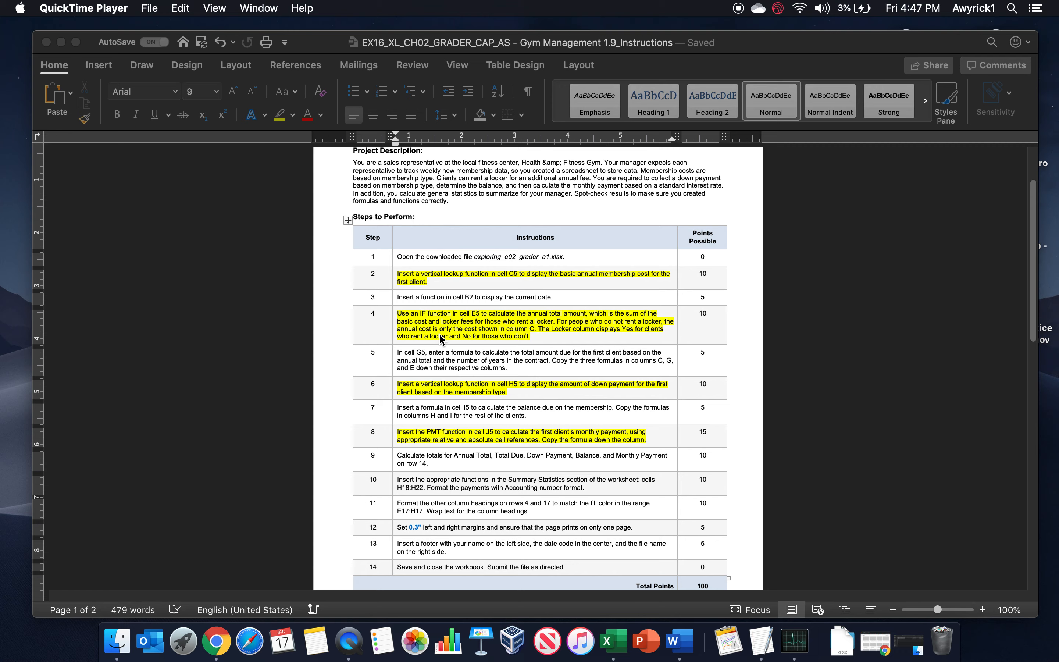
click(983, 609)
click(983, 610)
click(983, 610)
click(983, 609)
scroll(933, 519, down, 2)
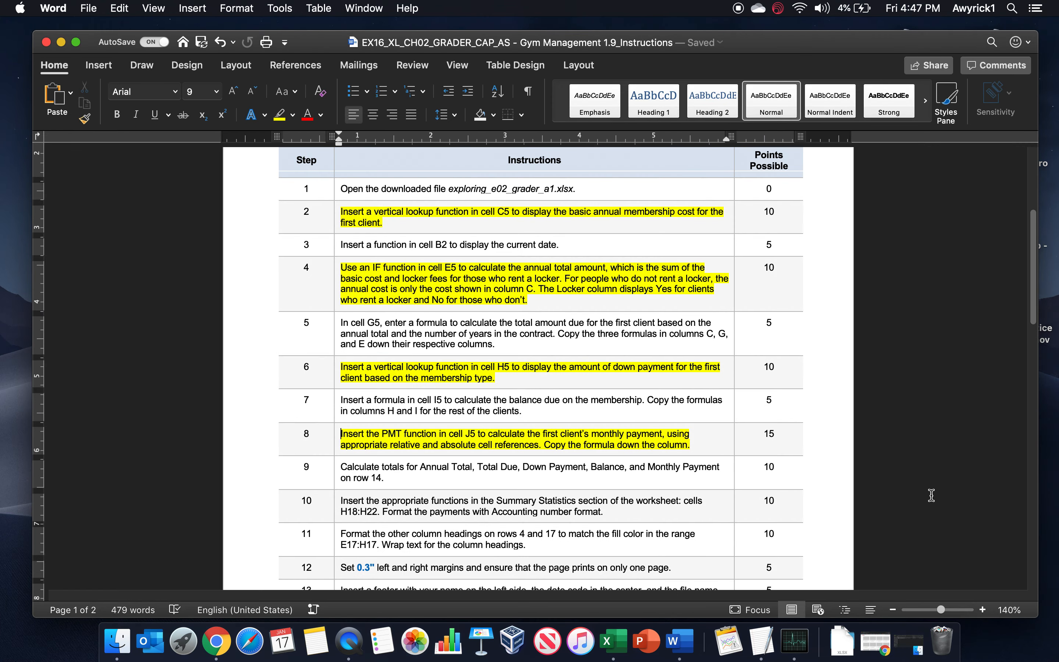
scroll(931, 473, up, 1)
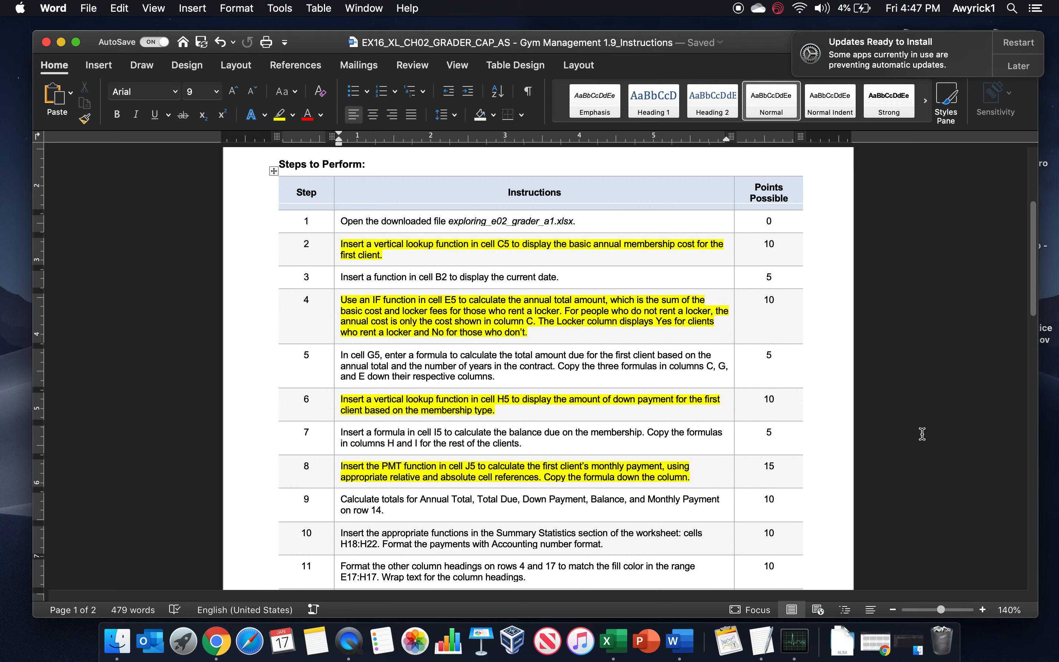
- Postpone the pending system update until tonight
click(1023, 66)
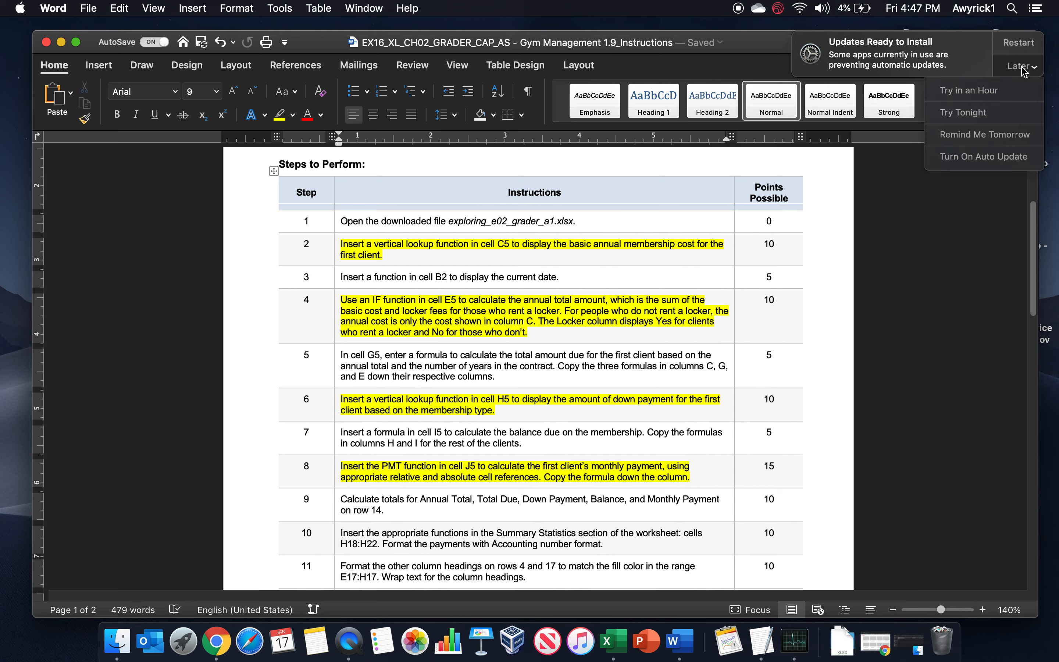
click(978, 116)
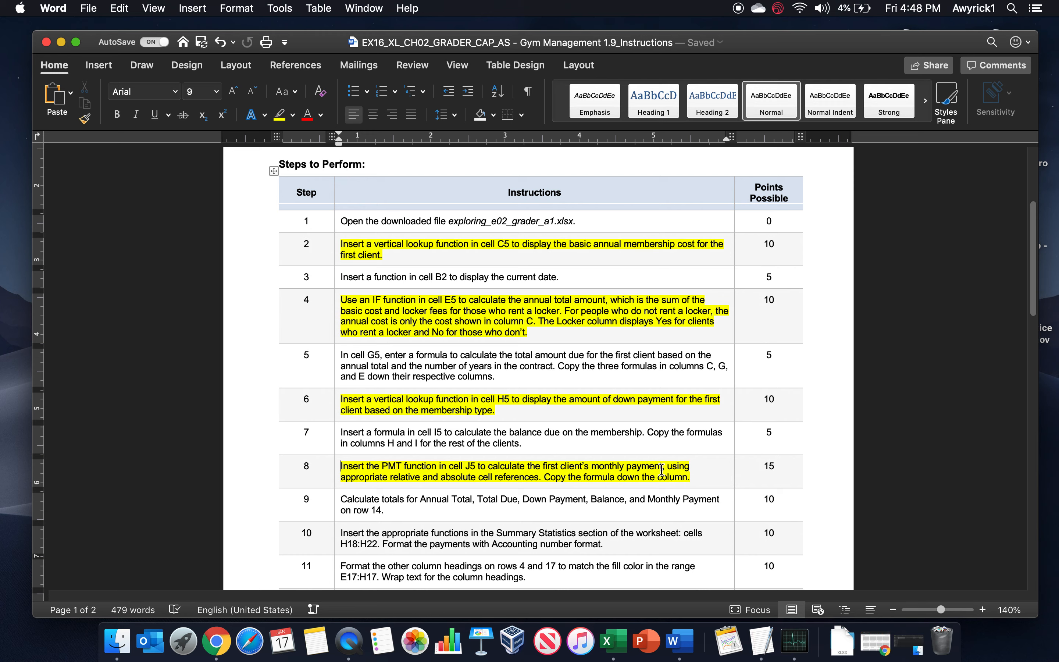
- Switch to the Excel gym workbook and examine the first client's row and the membership types in B5:B13
click(624, 654)
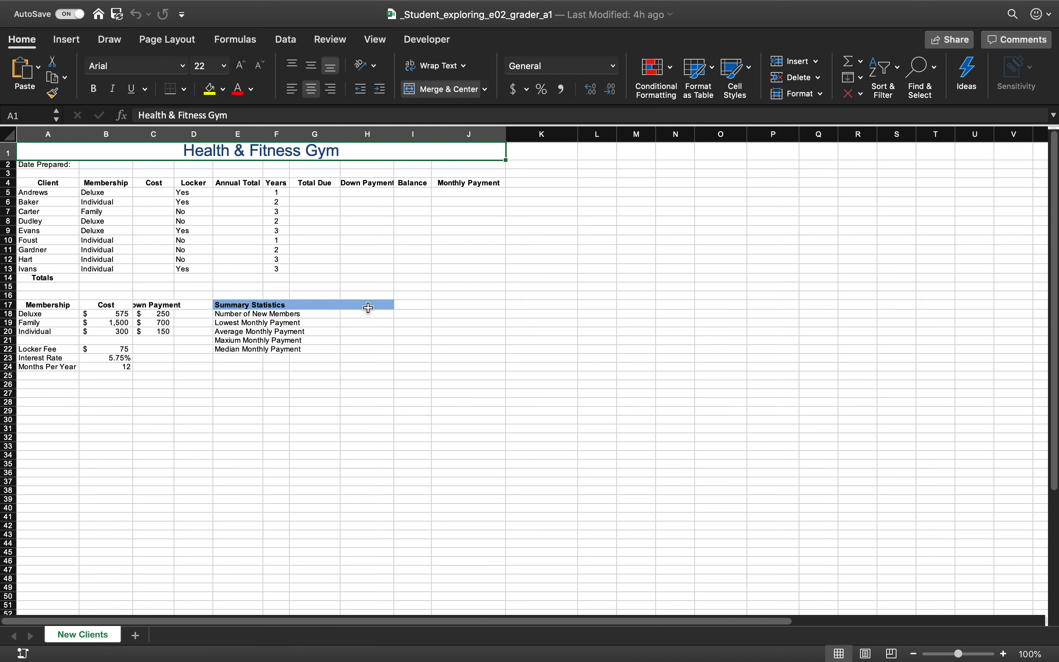
click(143, 193)
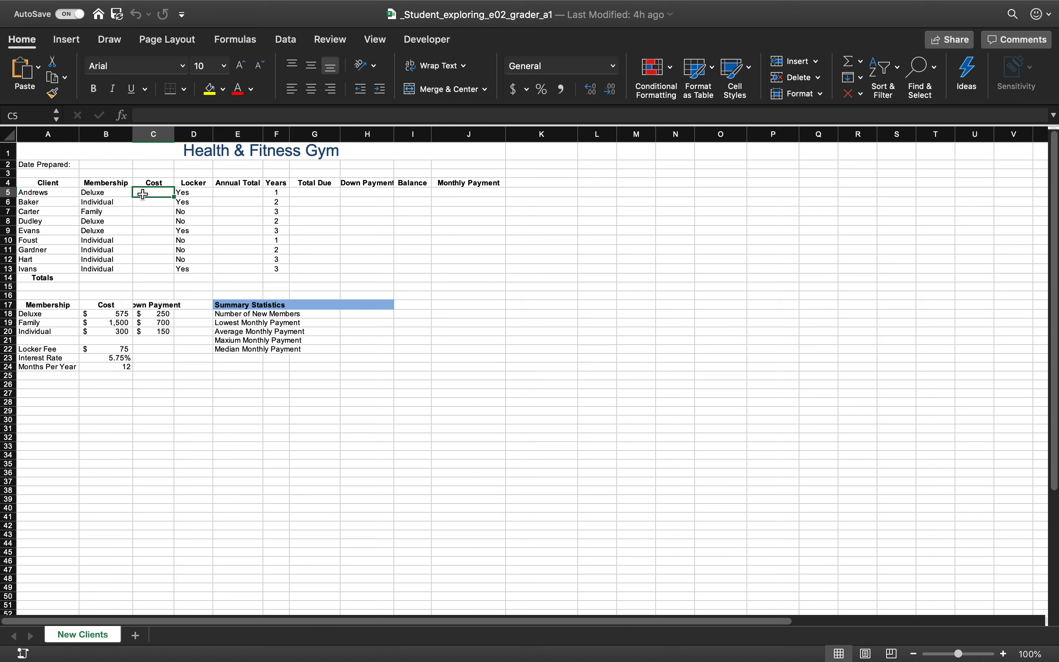
click(96, 193)
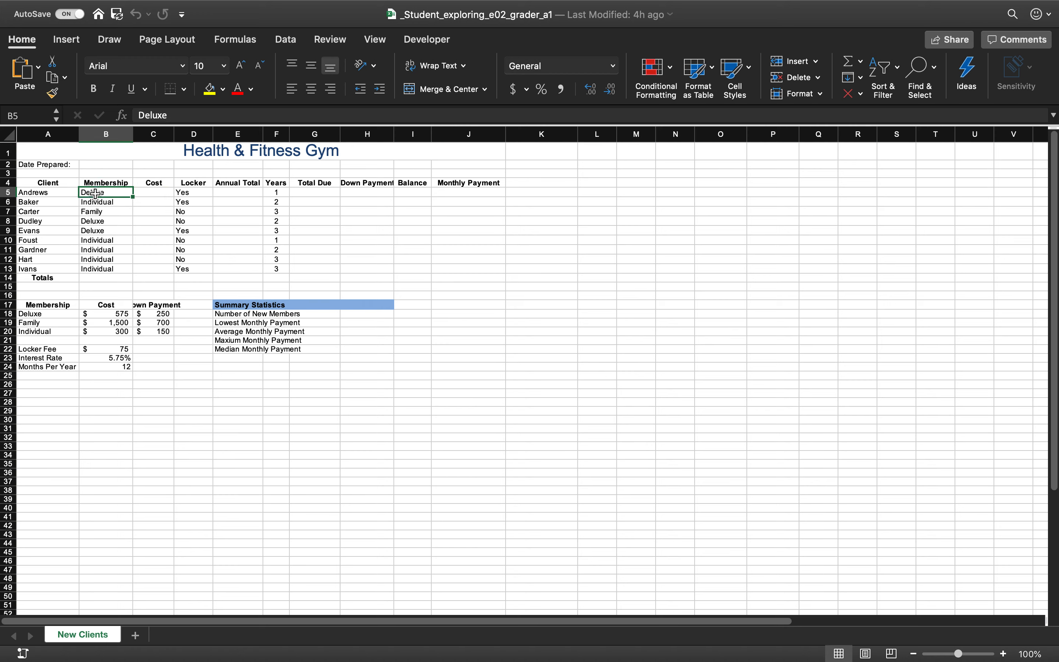
click(7, 192)
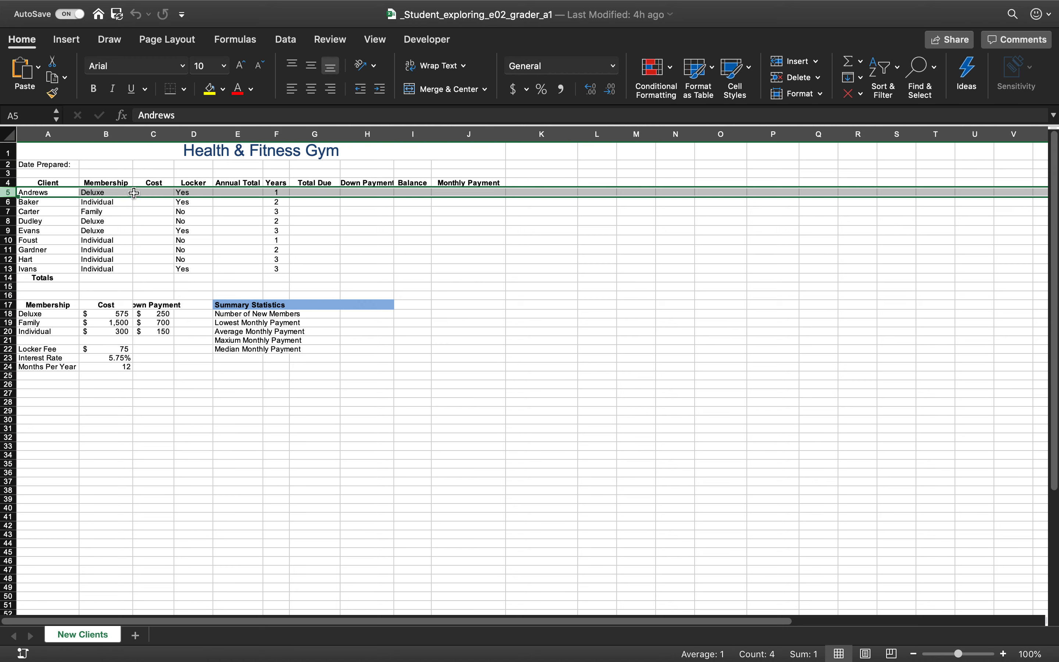
click(158, 193)
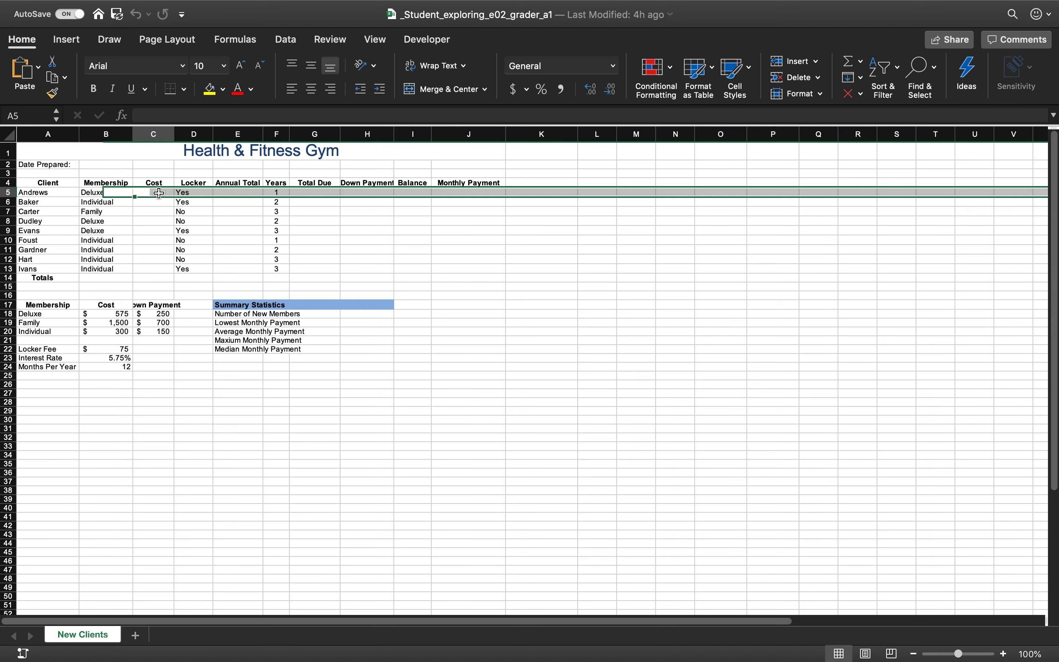
drag(97, 193, 93, 267)
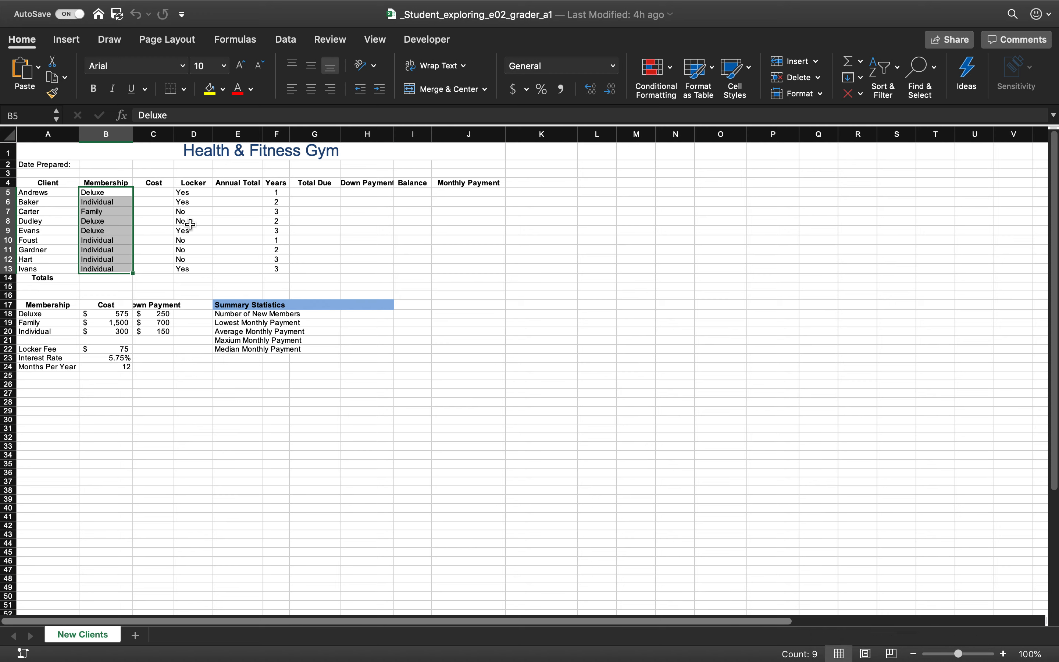
click(149, 193)
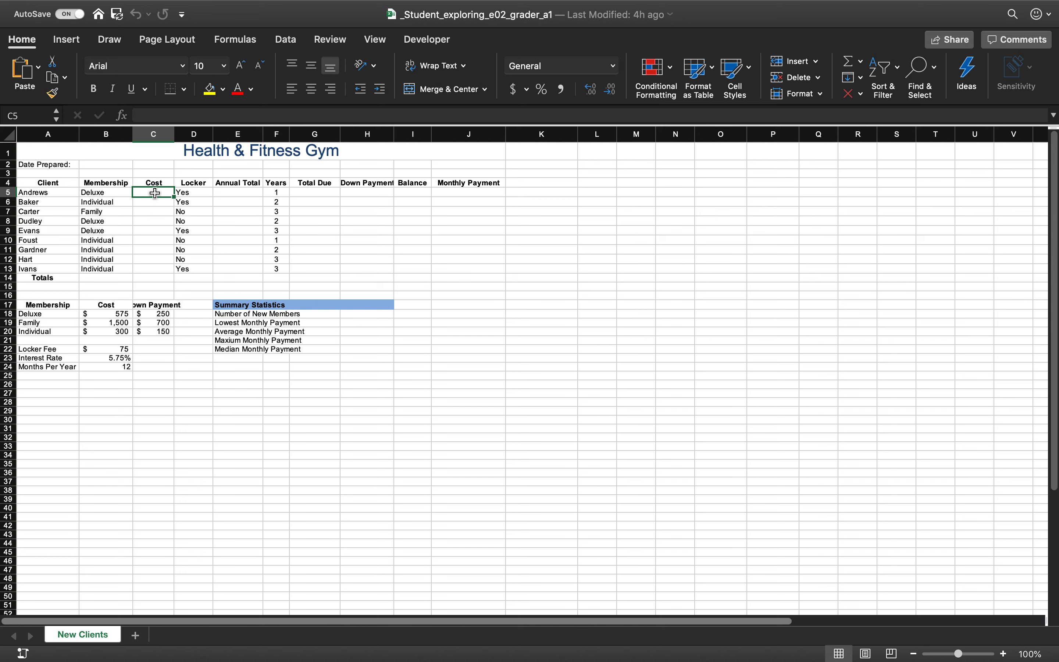
text(=)
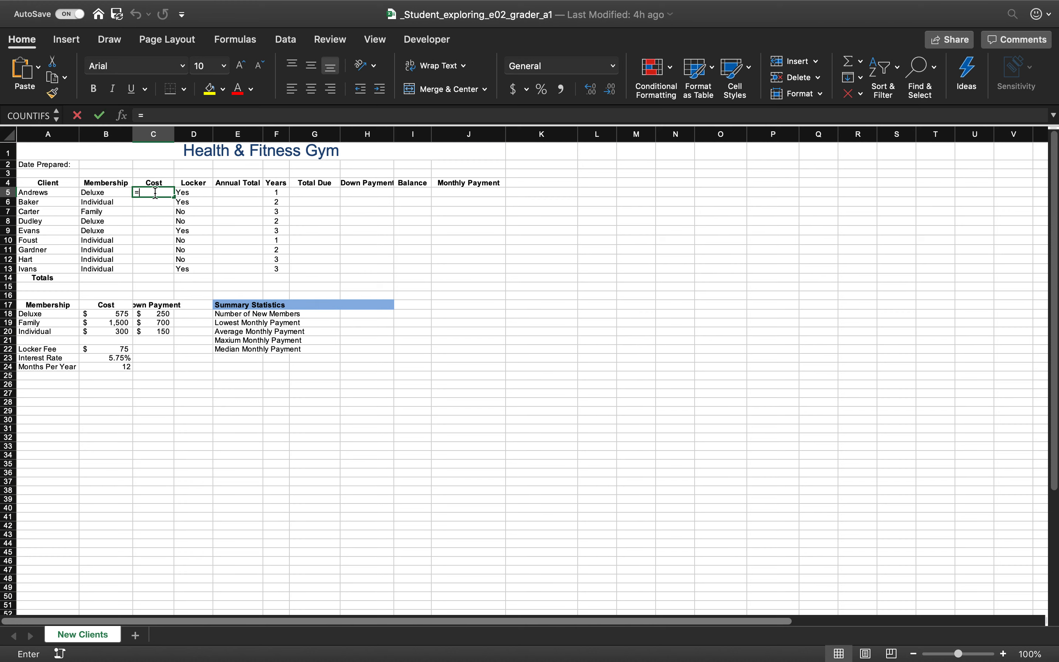
text(vlookup()
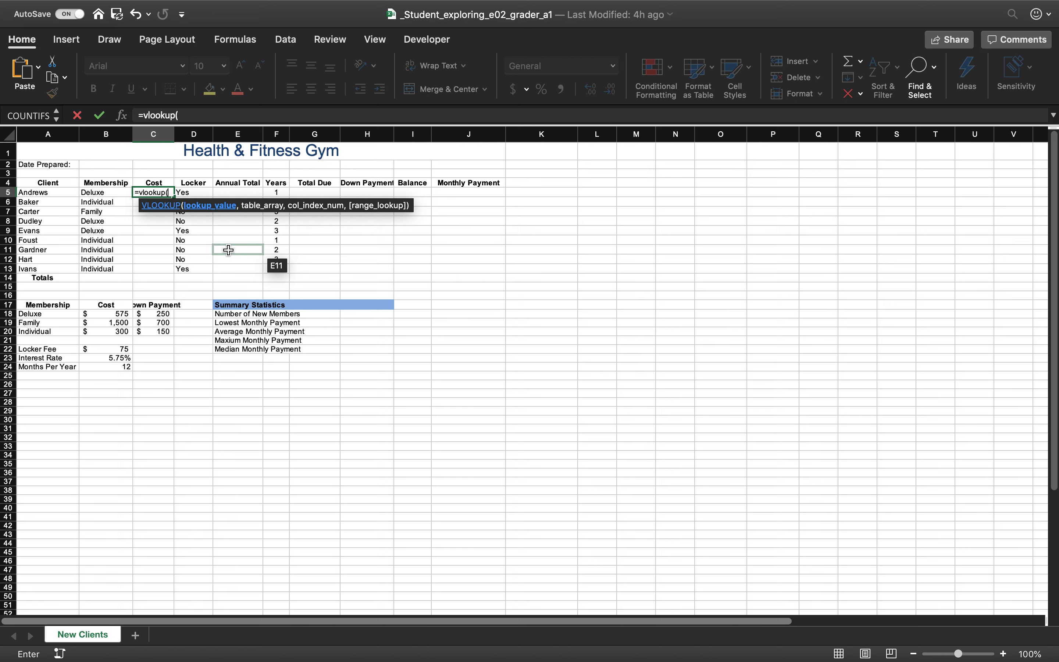
key(BackSpace)
key(BackSpace)
key(BackSpace)
key(BackSpace)
key(BackSpace)
key(BackSpace)
key(BackSpace)
key(BackSpace)
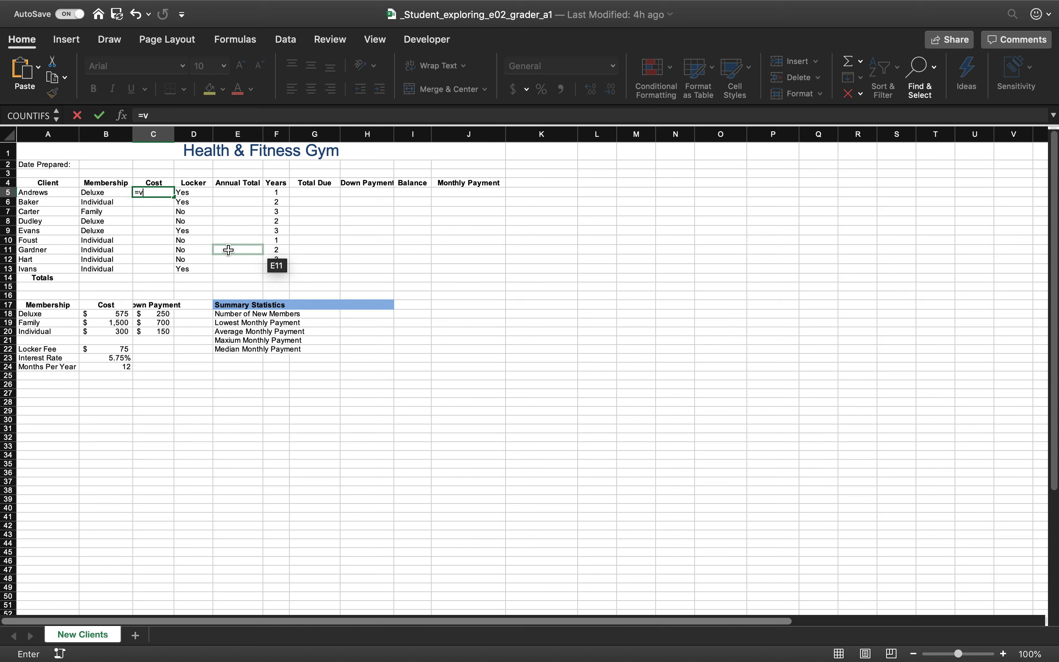
- Find VLOOKUP in the full function list and insert it into cell C5
click(235, 39)
click(24, 72)
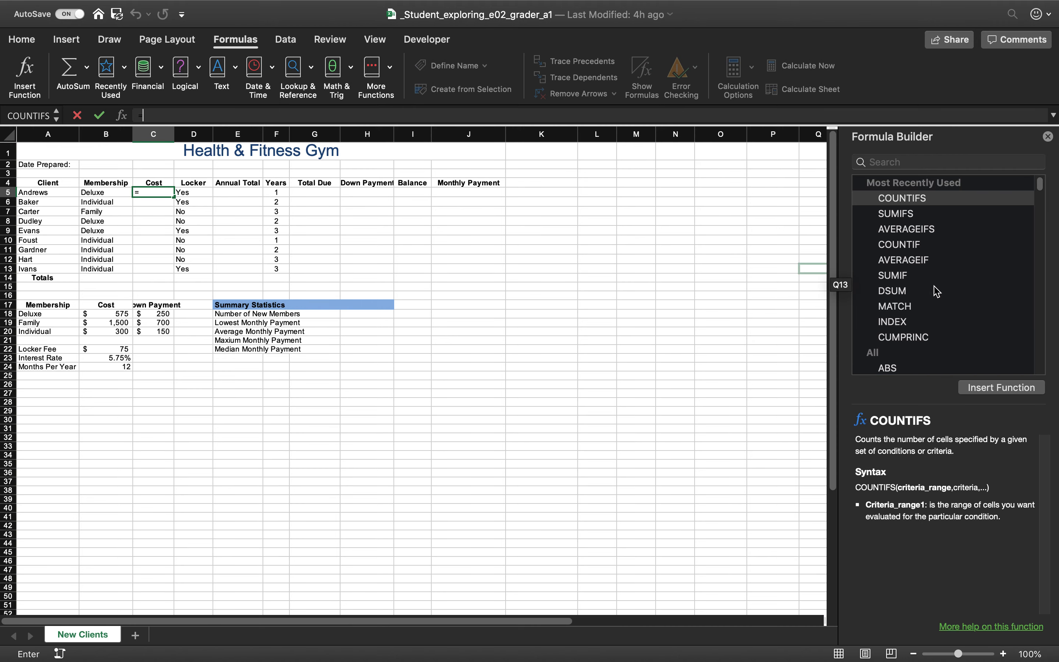
scroll(931, 317, down, 1)
scroll(931, 317, down, 5)
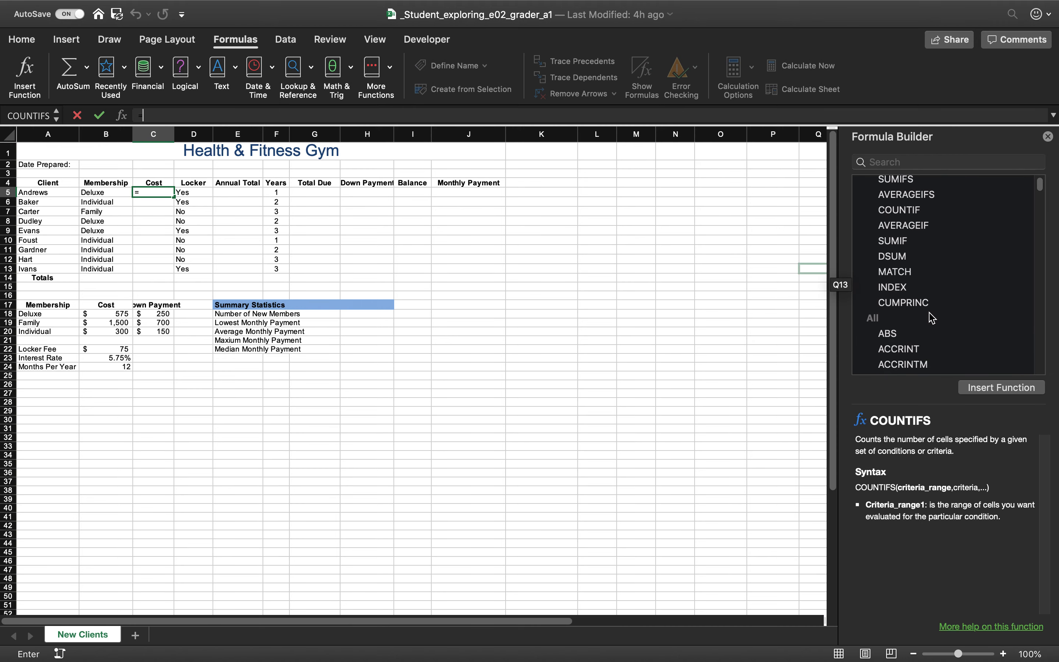
scroll(931, 317, up, 6)
scroll(931, 318, down, 15)
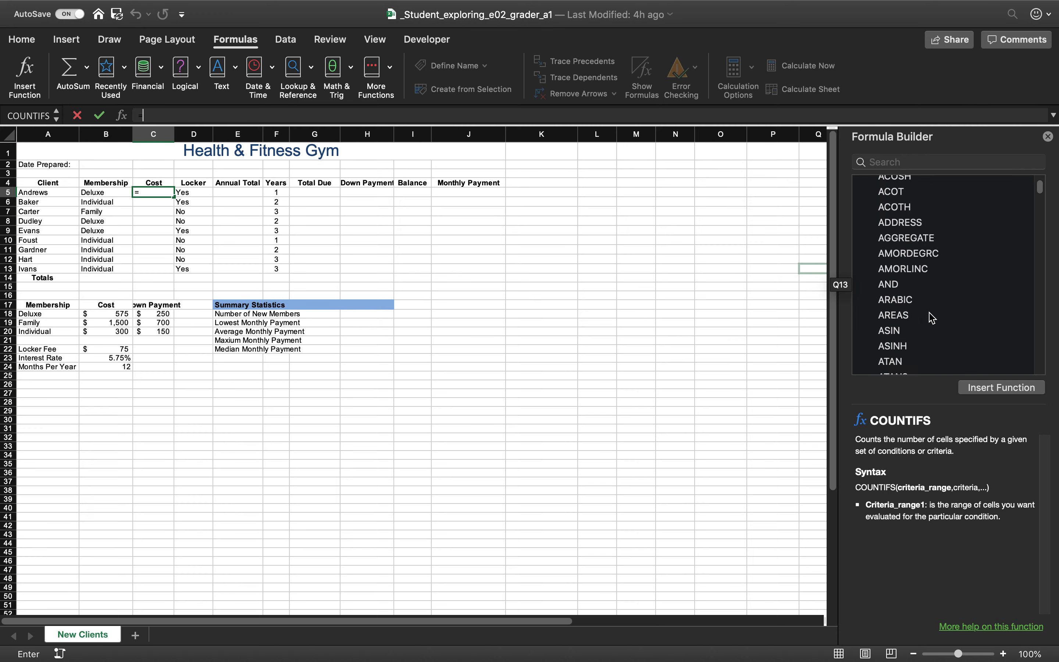
scroll(932, 317, down, 20)
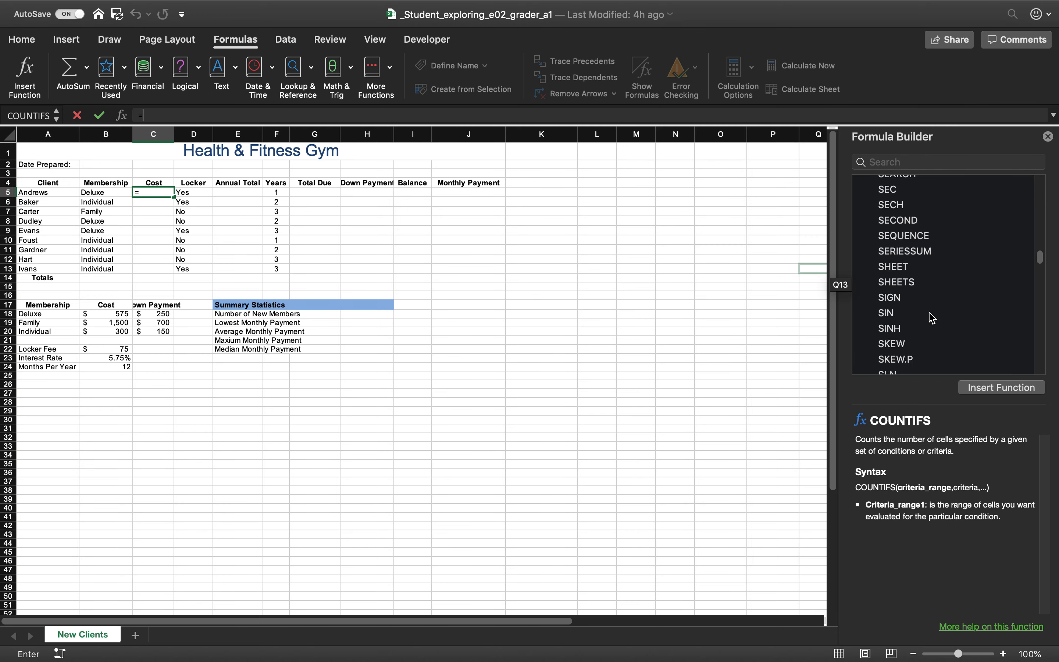
scroll(931, 317, down, 8)
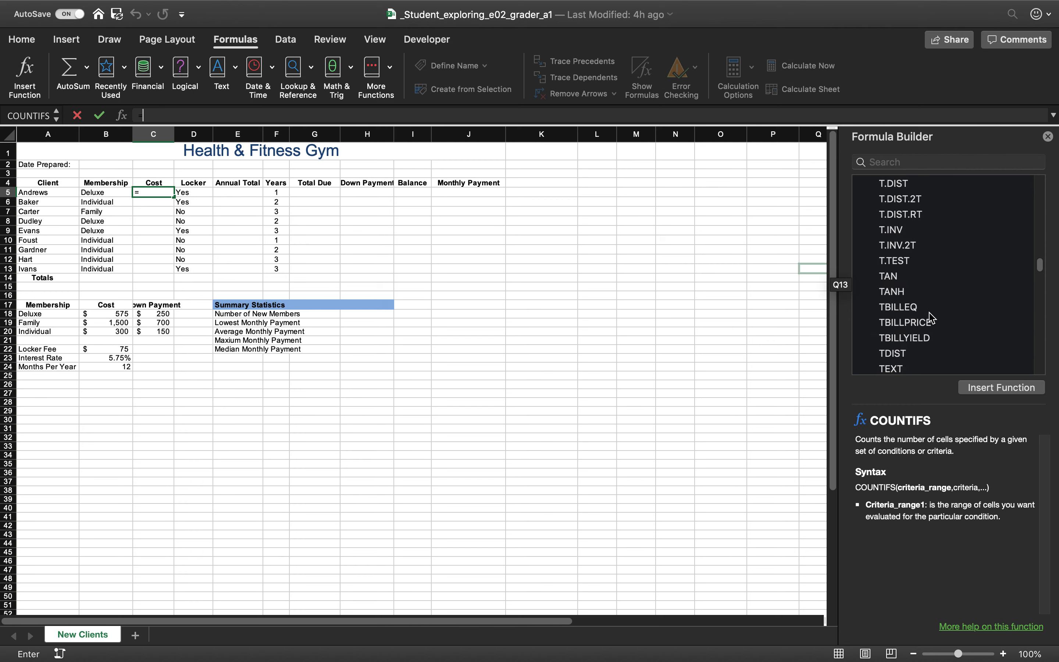
scroll(931, 317, down, 8)
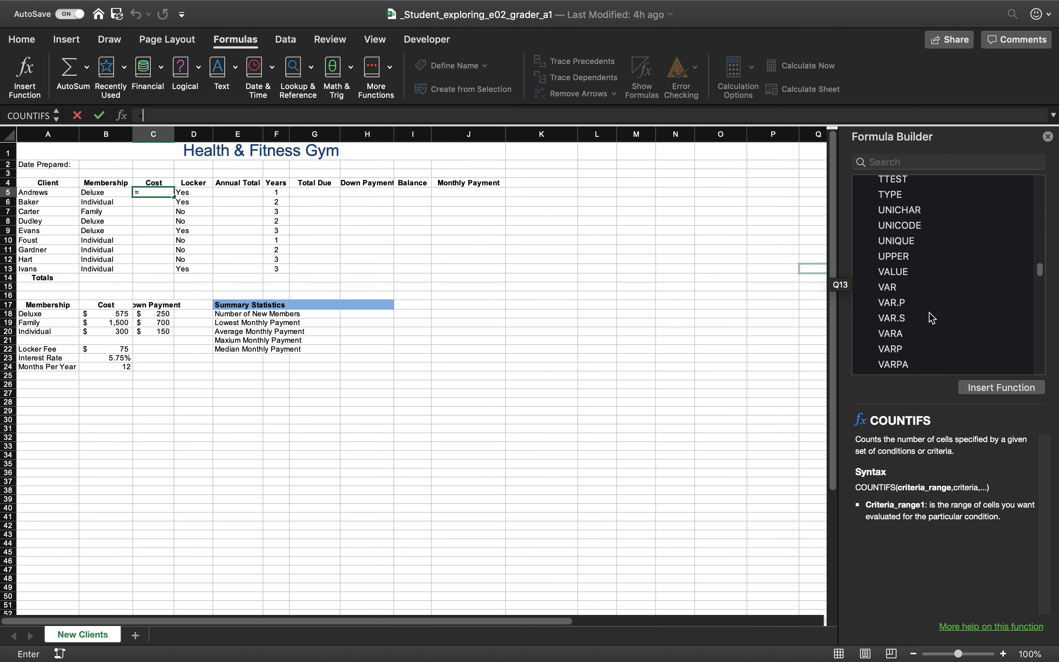
scroll(931, 317, down, 1)
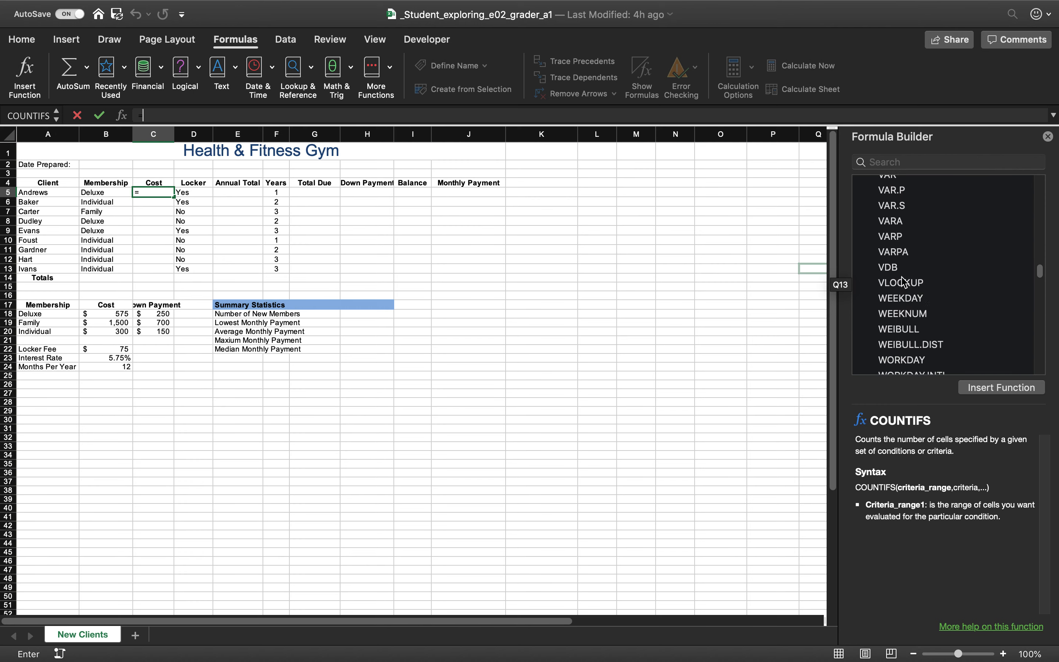
click(893, 284)
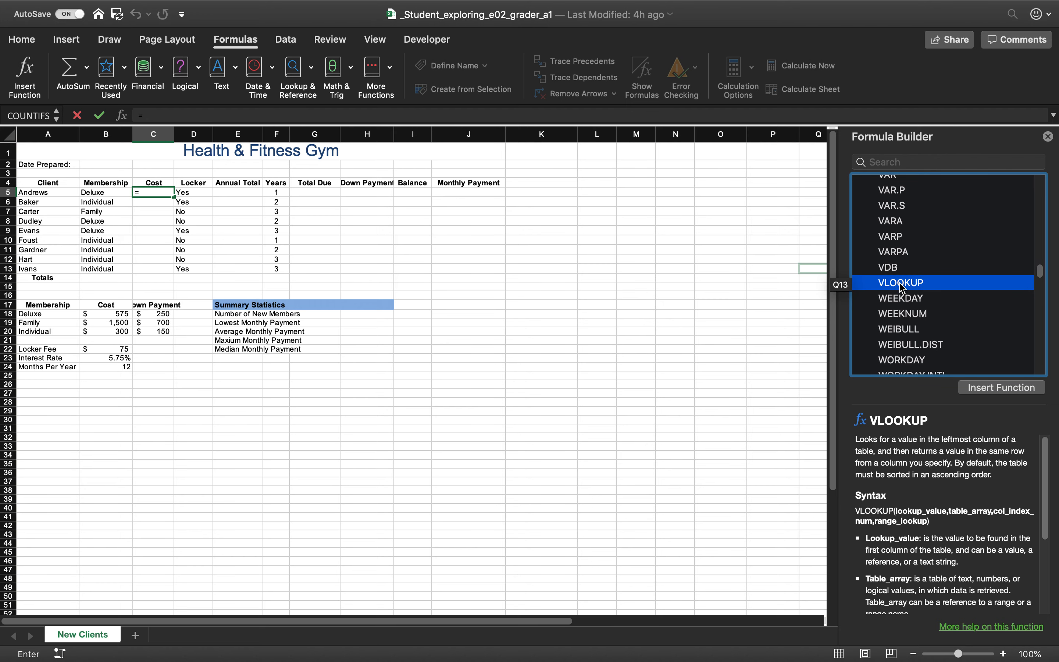
double_click(902, 286)
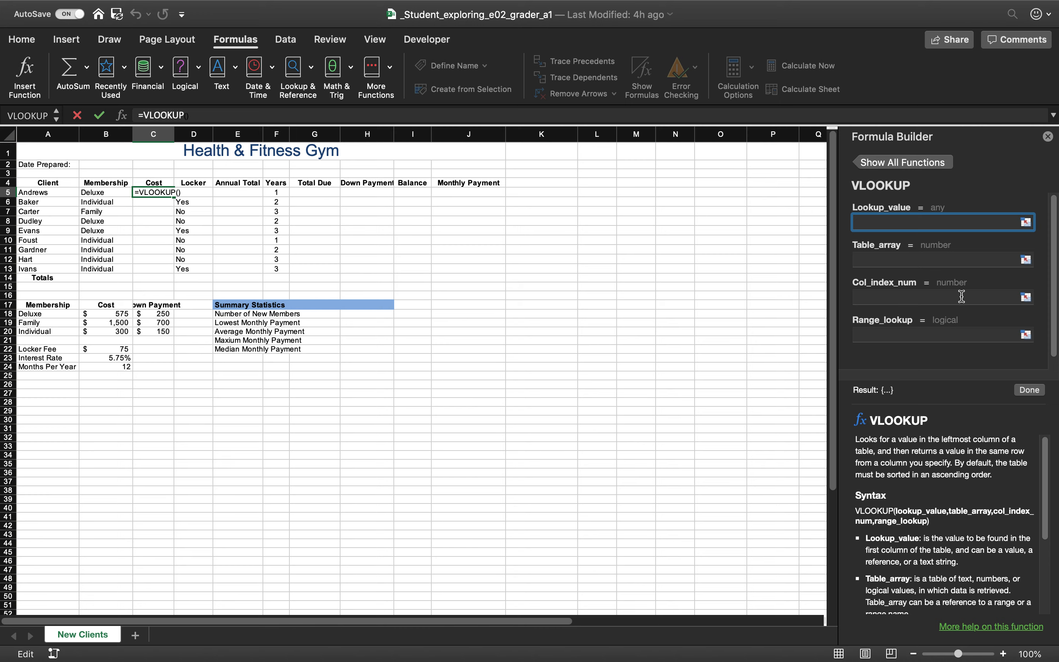
- Read the VLOOKUP help on the lookup value, table array, column index and range lookup arguments
scroll(932, 582, down, 5)
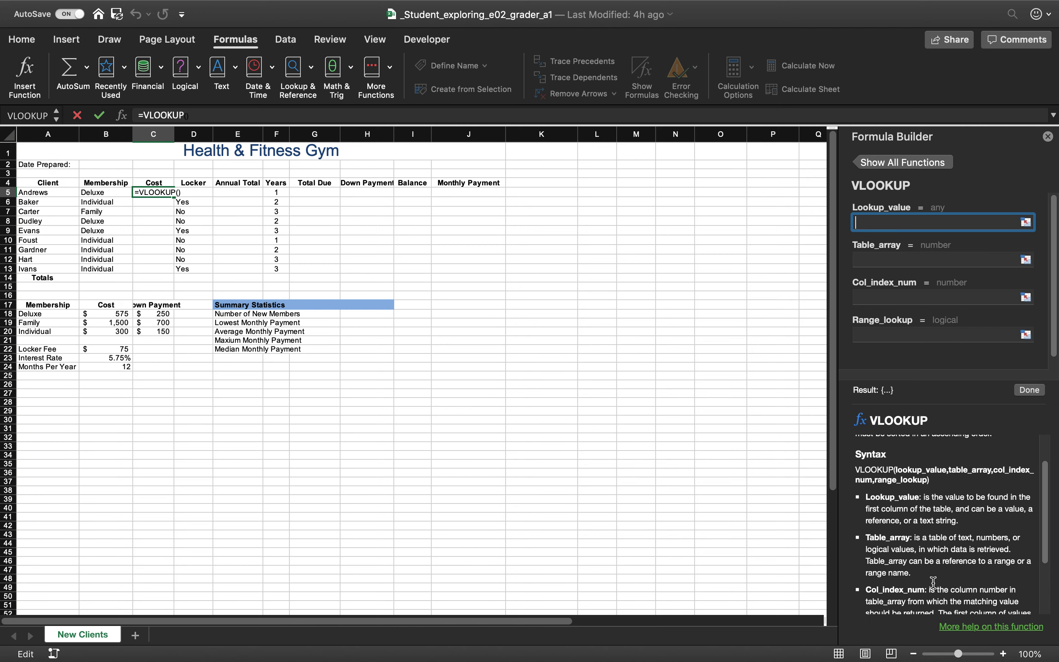
scroll(933, 582, down, 1)
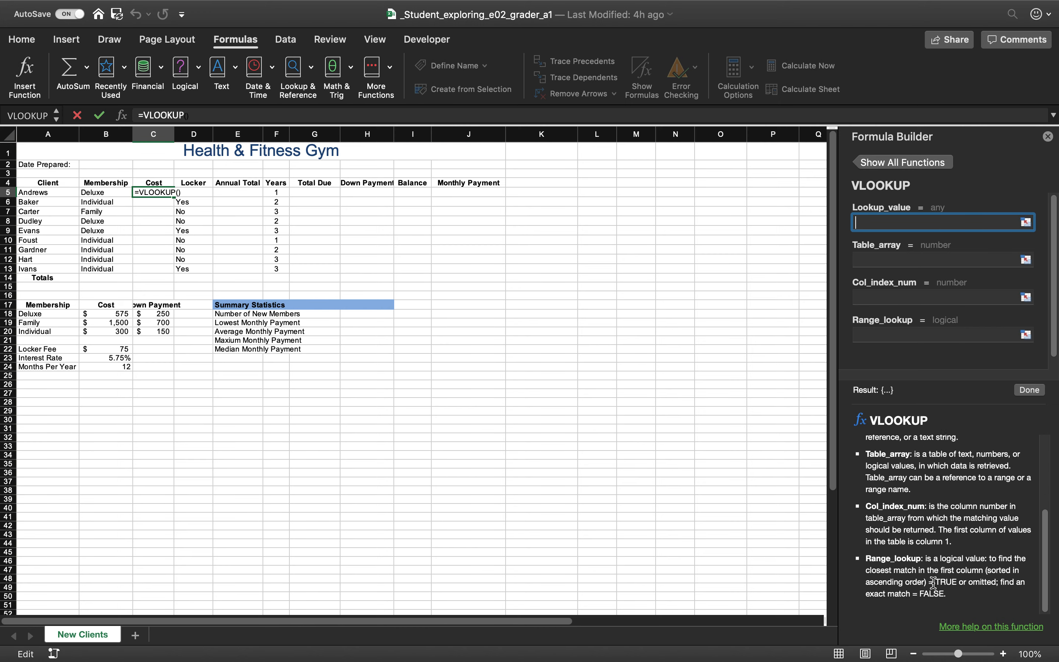
scroll(889, 476, up, 4)
scroll(890, 476, down, 4)
scroll(889, 476, up, 4)
scroll(890, 475, down, 3)
scroll(890, 476, up, 3)
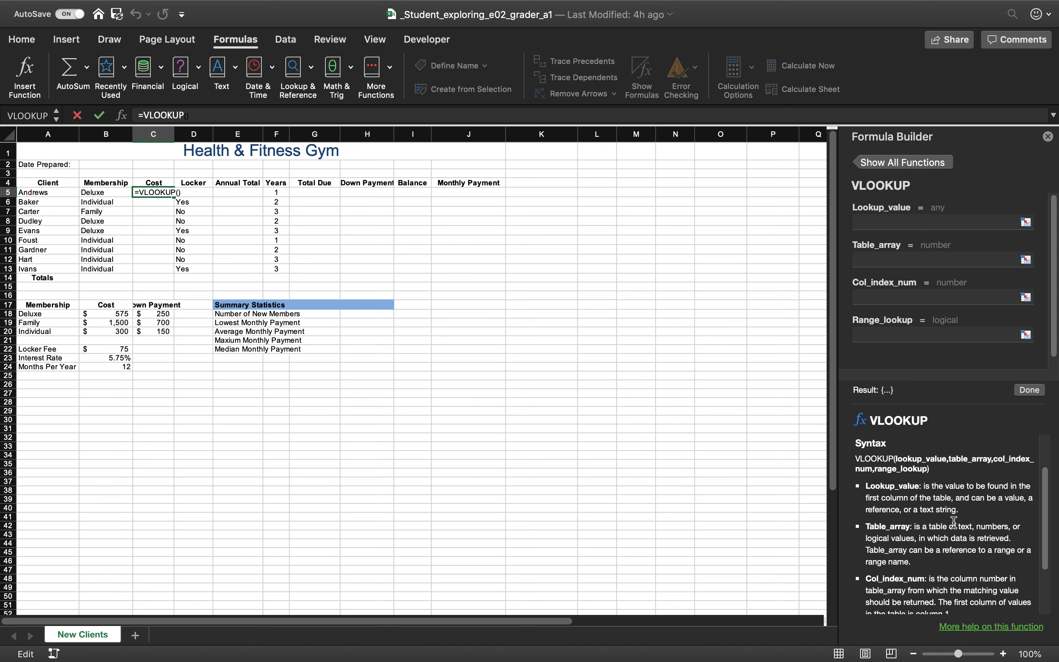
scroll(950, 520, up, 3)
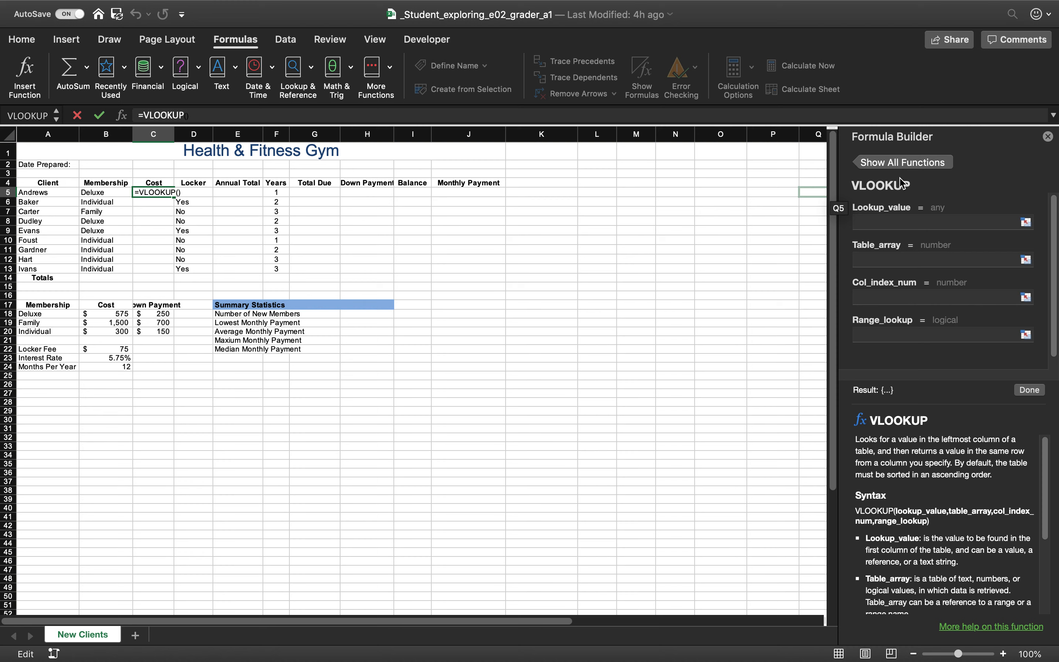
- Try to fill the VLOOKUP arguments with lookup value B5 and table array A18:B21, and discard the formula
click(896, 229)
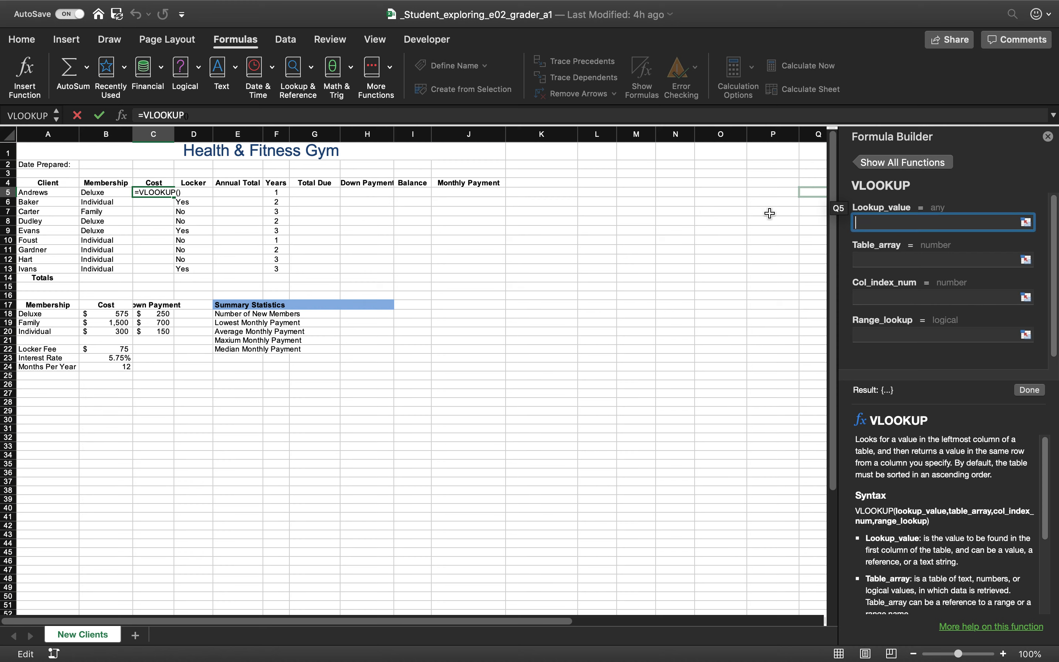
click(94, 196)
click(864, 260)
drag(48, 316, 108, 336)
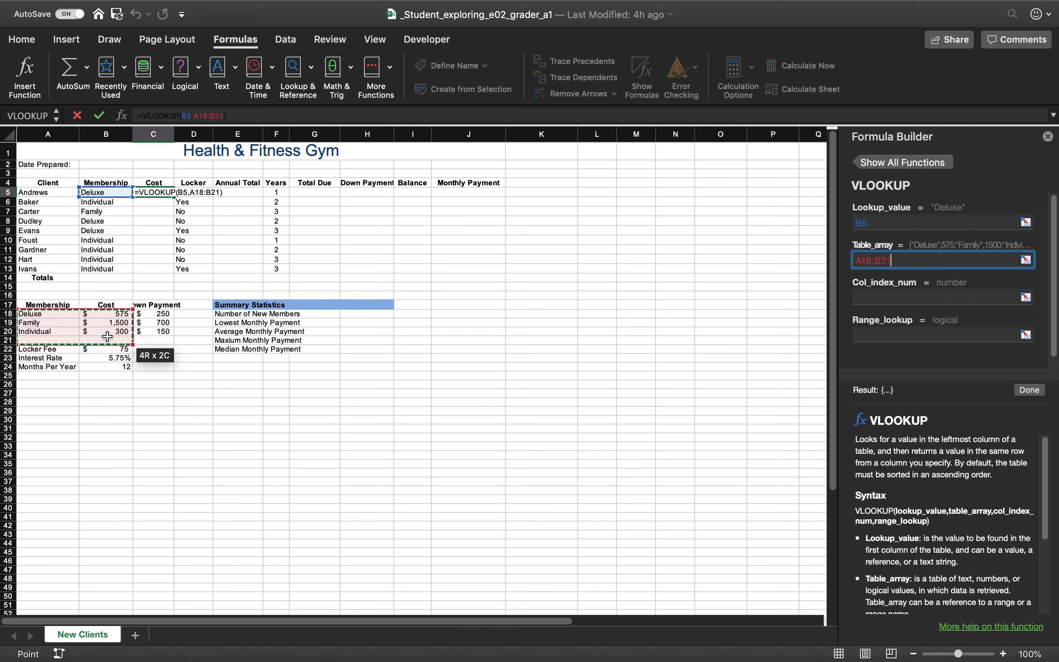
key(F4)
click(1047, 137)
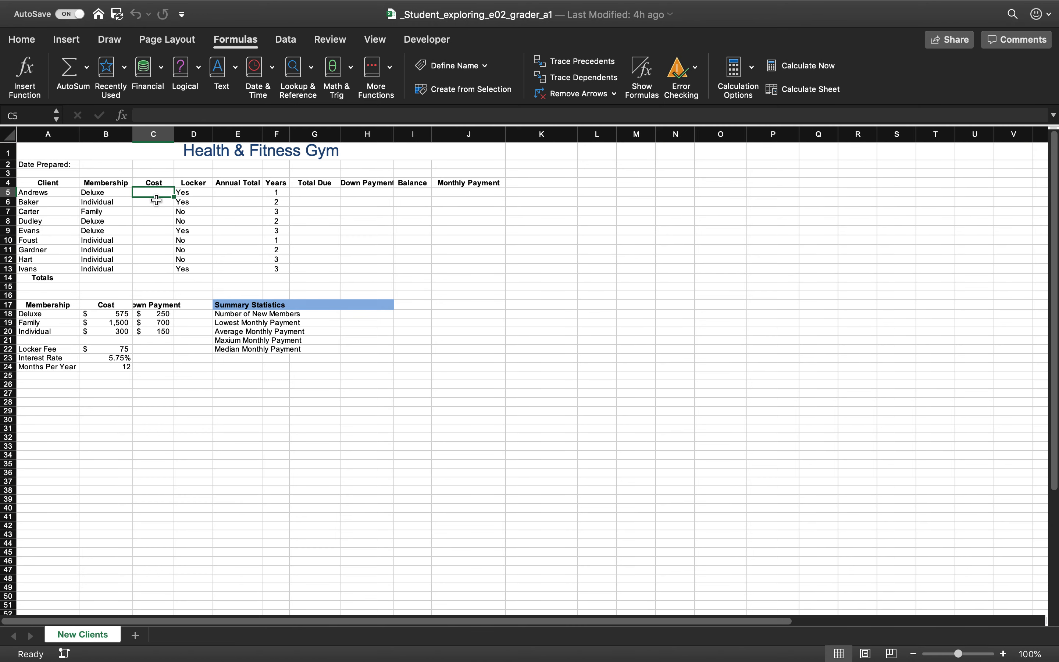
- Enter =VLOOKUP(B5,$A$18:$B$20,2,FALSE) in cell C5 to return the first client's membership cost
text(=vlookup()
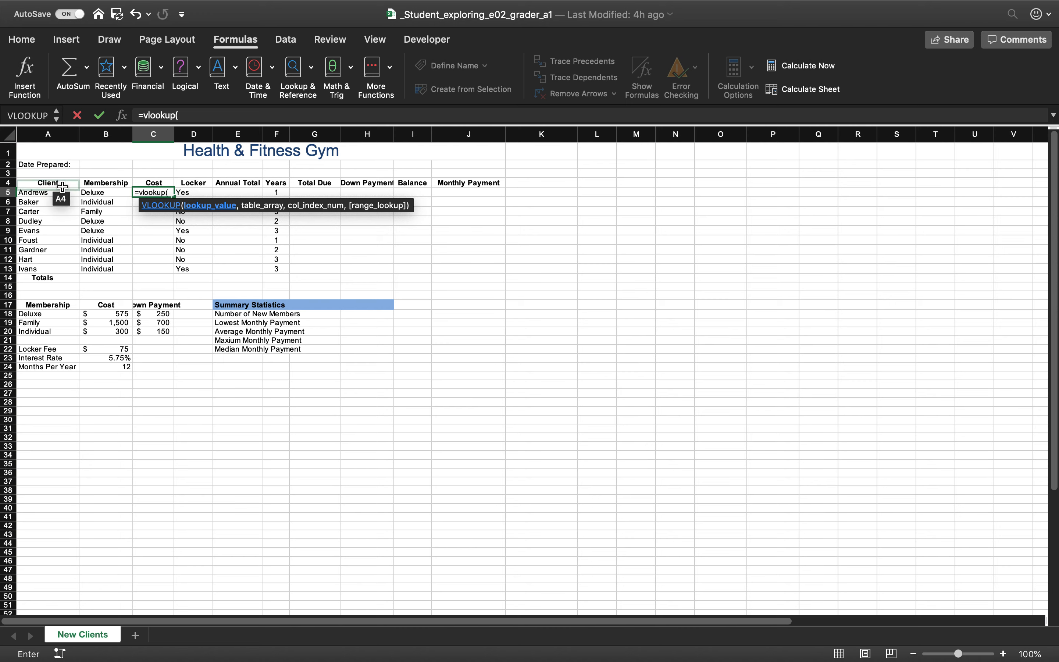
click(97, 192)
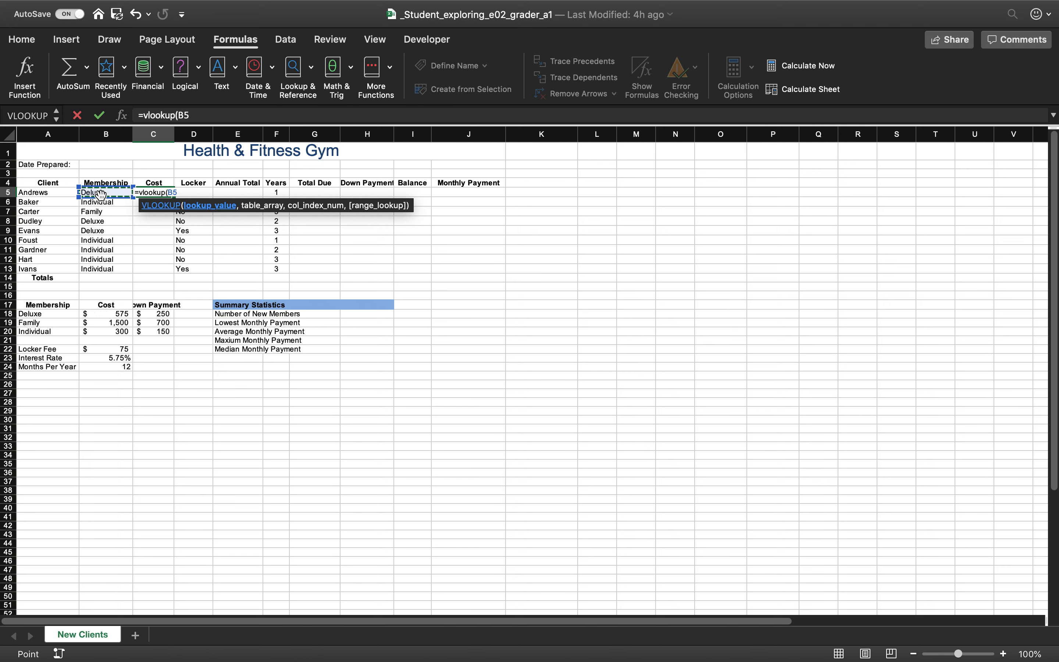
text(,)
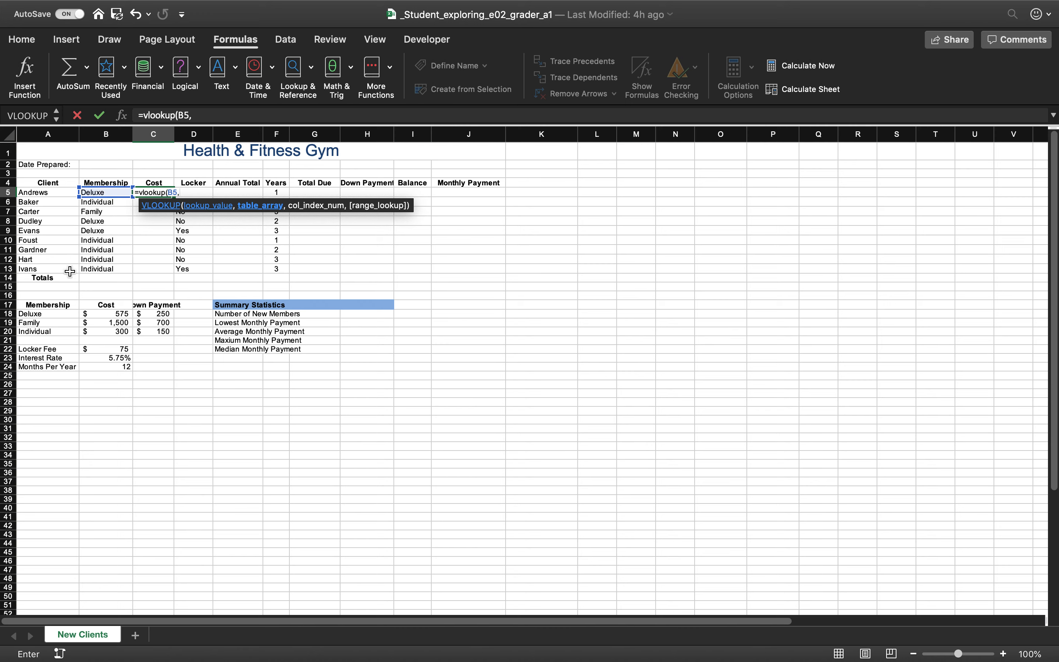
drag(38, 313, 119, 336)
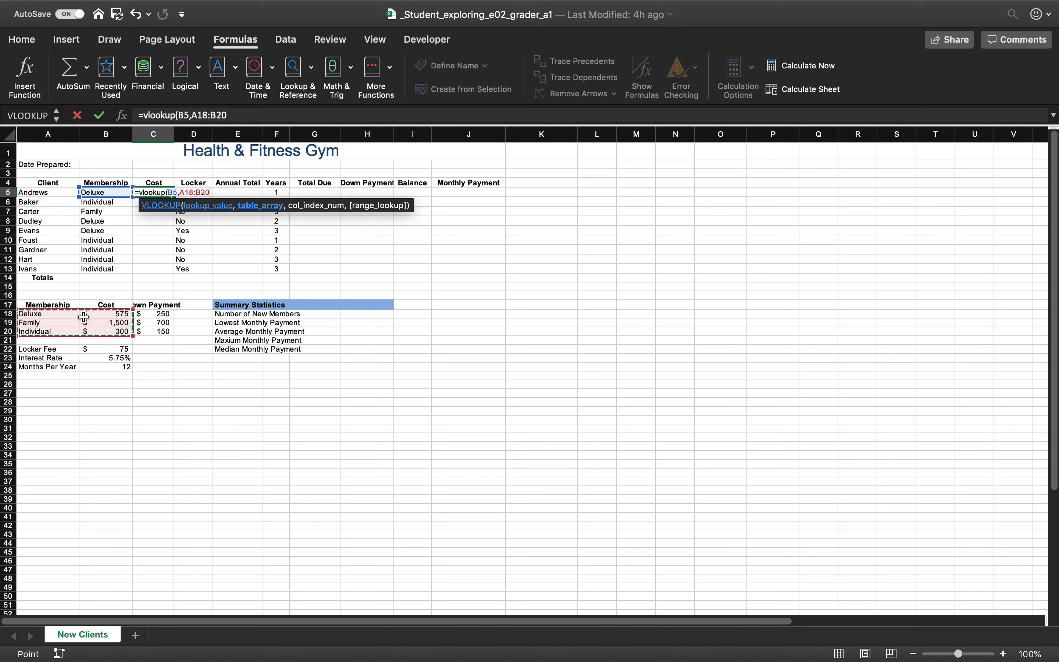
key(super+t)
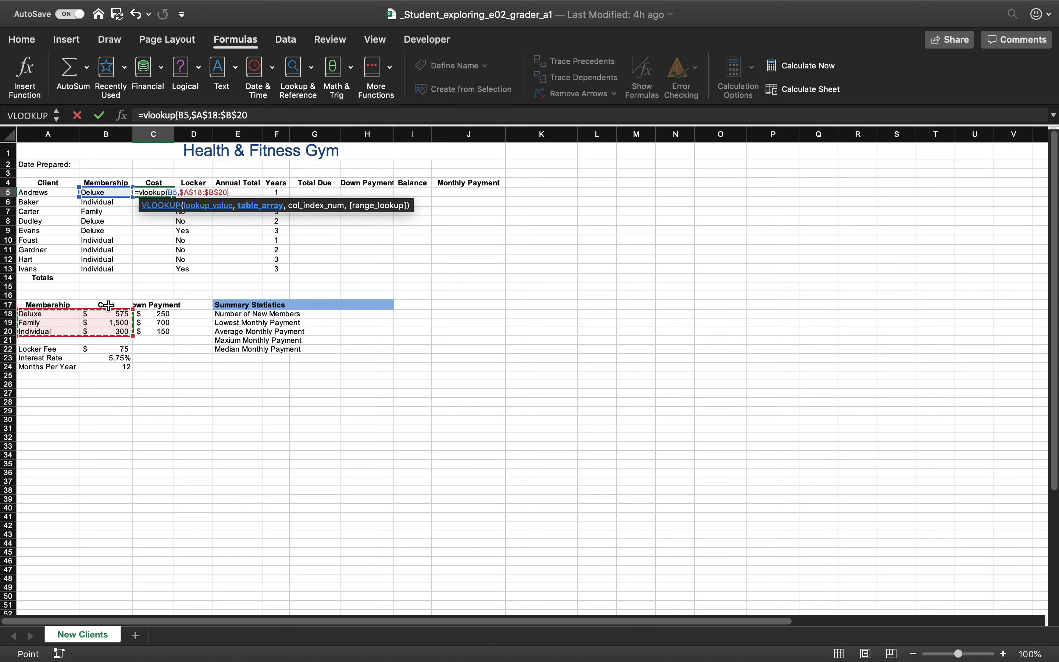
text(,)
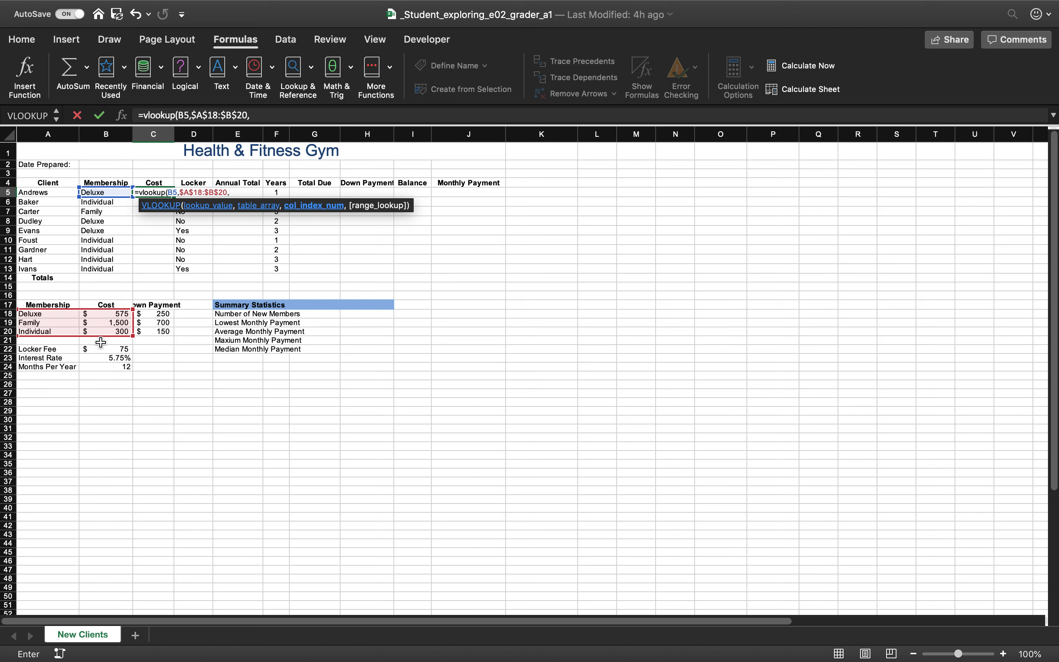
text(2)
text(,)
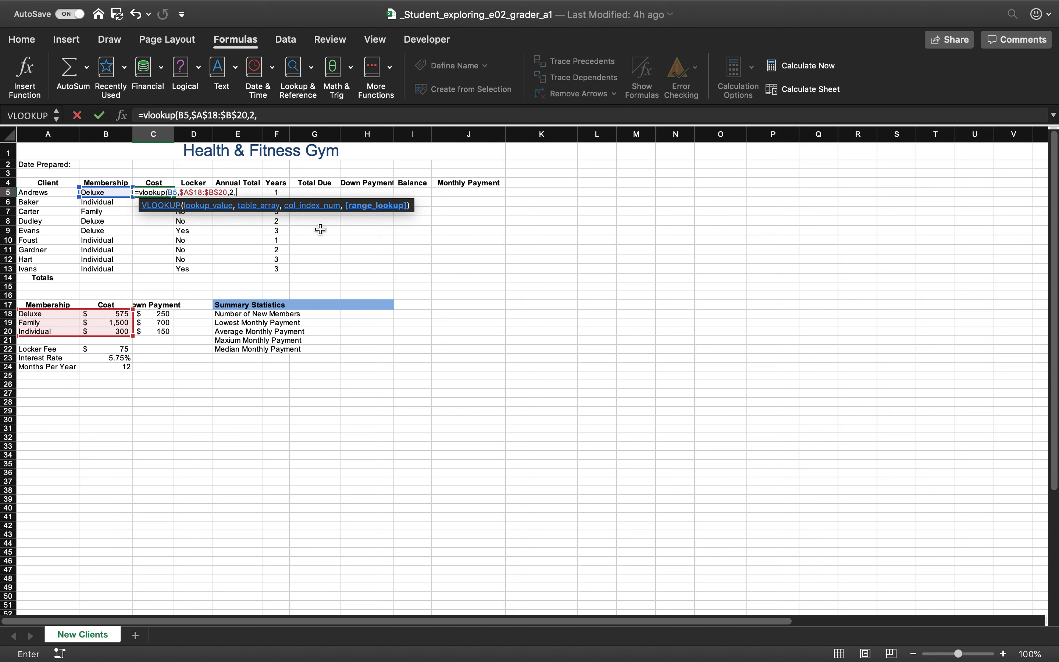
text(false)
text())
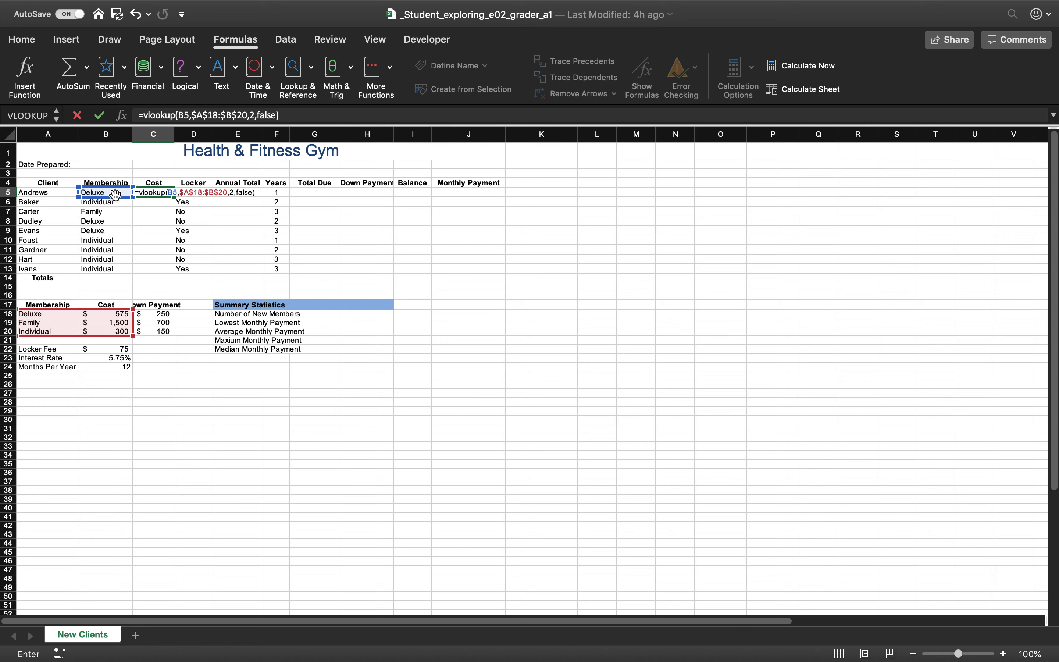
key(Return)
- Copy the C5 lookup formula down to C13 and check the cell references in the last copy
click(149, 191)
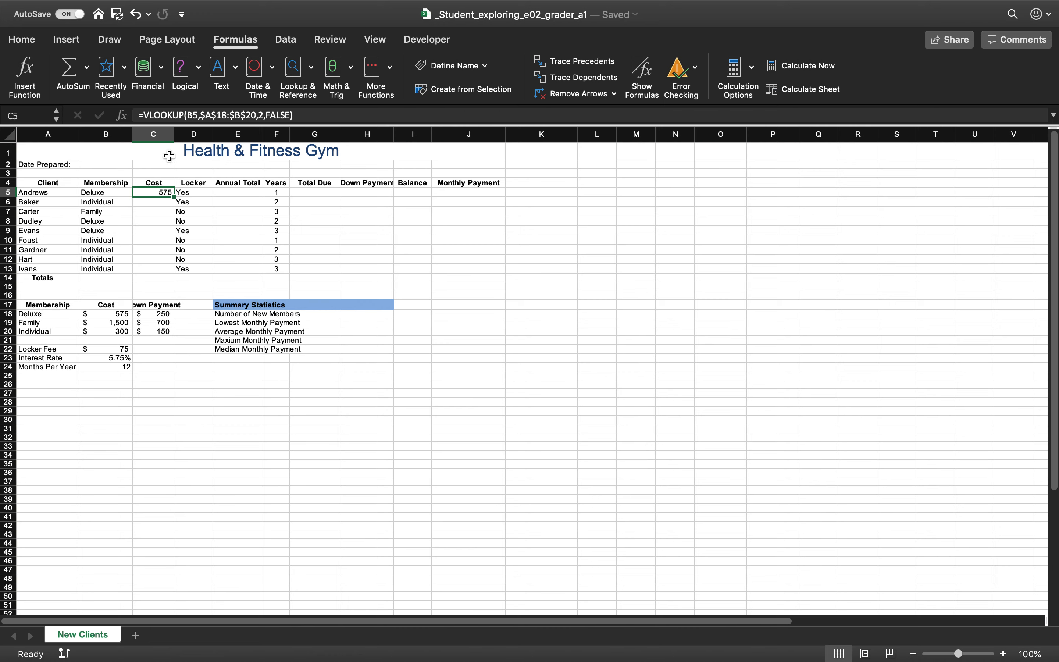
drag(175, 198, 173, 274)
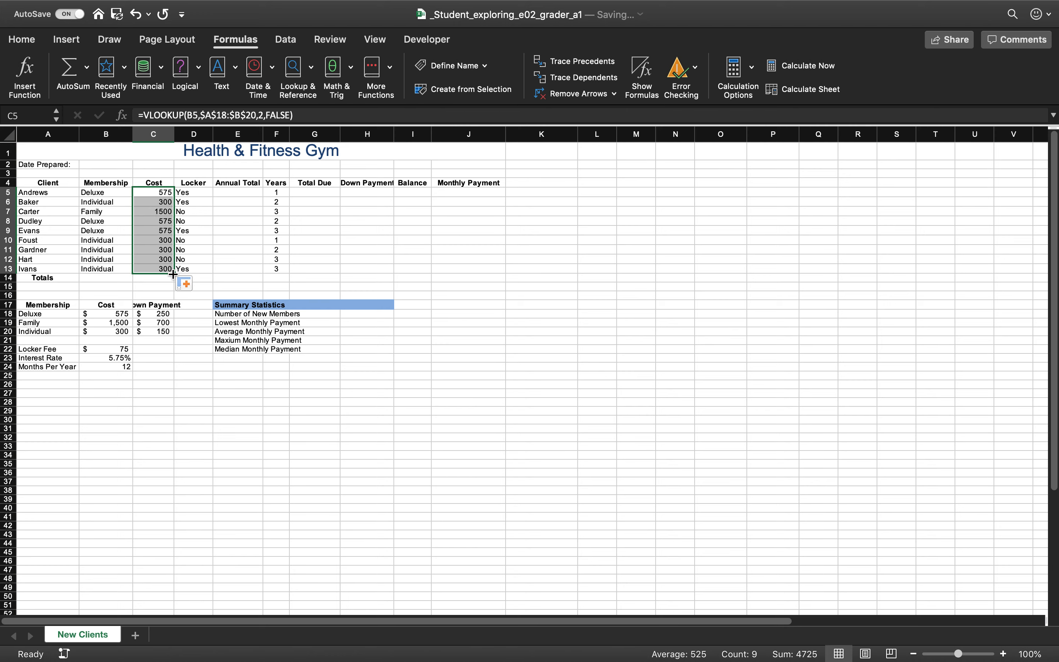
click(148, 270)
double_click(147, 270)
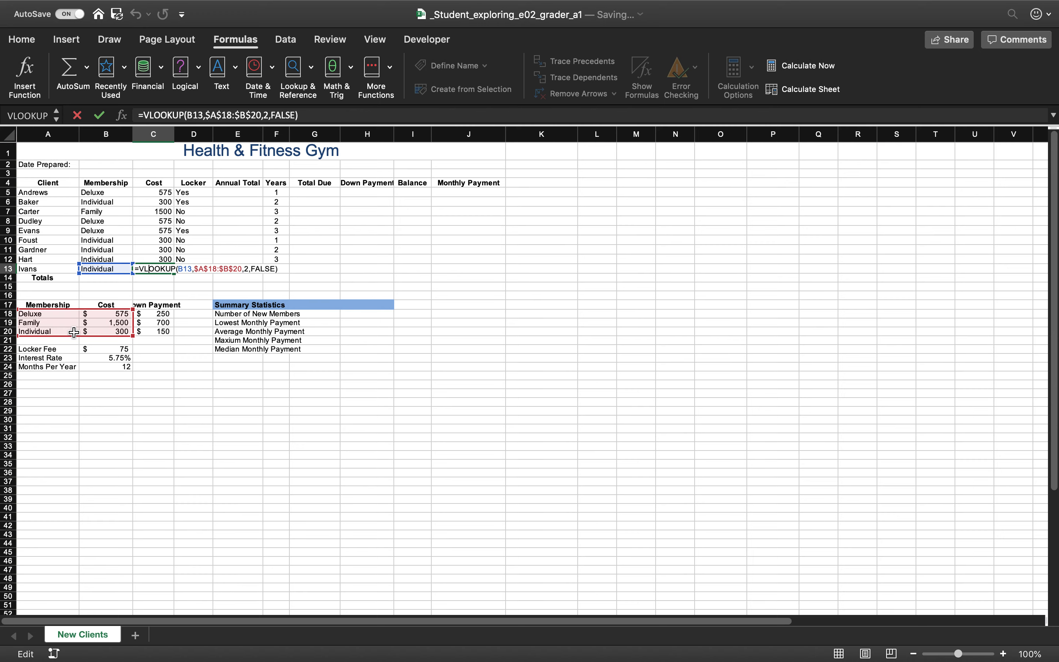
- Check the down payment lookup for H5 in the Word instructions, and examine the membership table A18:C20 in the Excel workbook
click(679, 641)
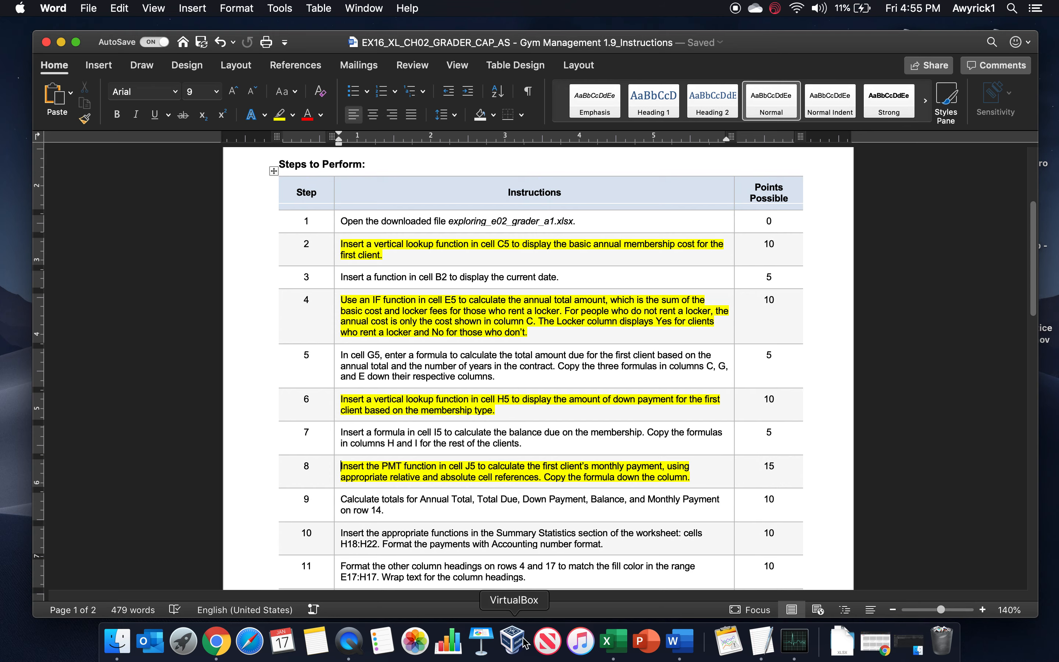
click(624, 648)
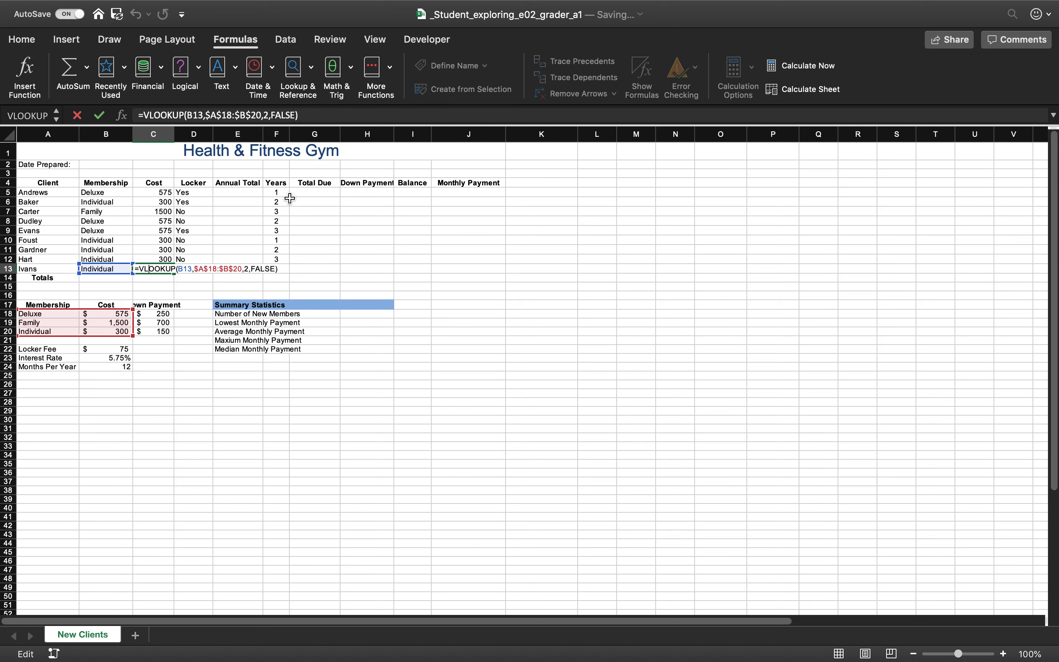
click(369, 193)
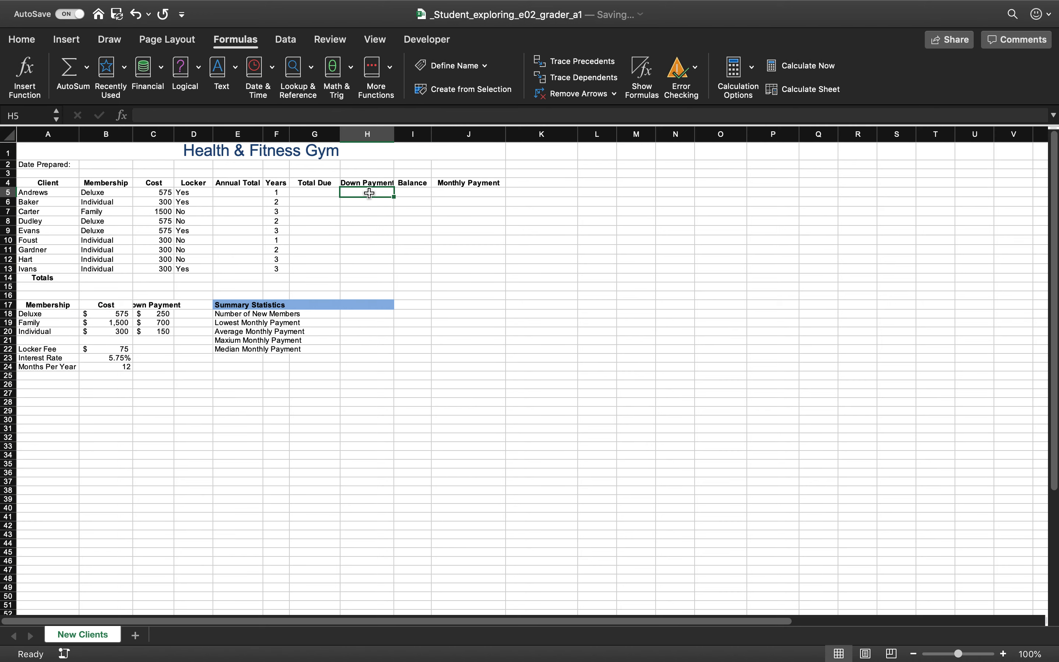
click(39, 310)
drag(40, 311, 162, 330)
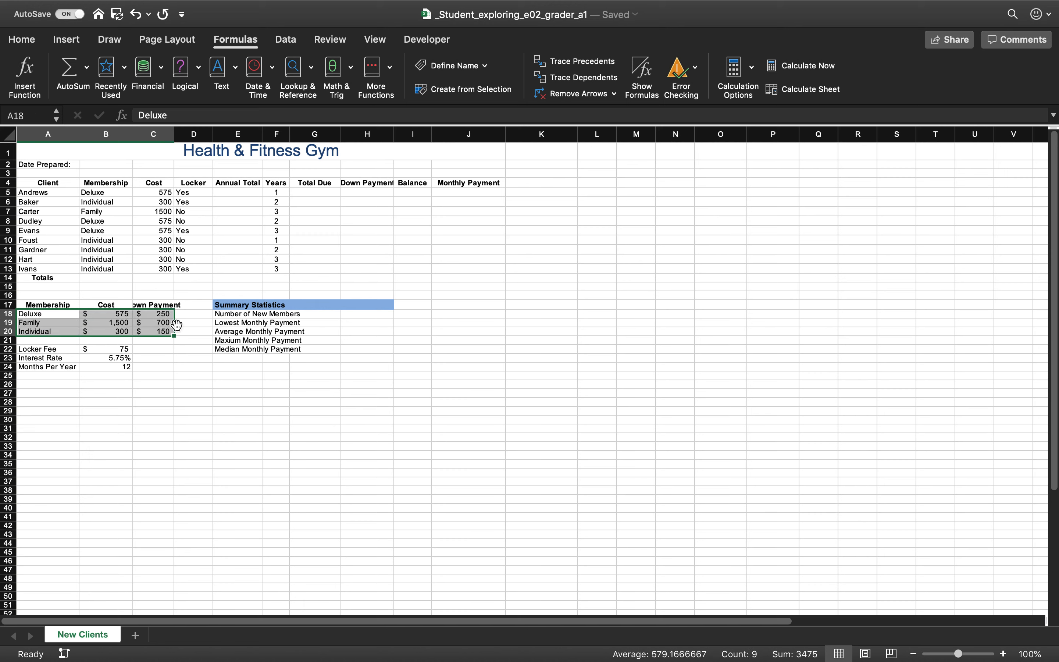
drag(51, 314, 51, 332)
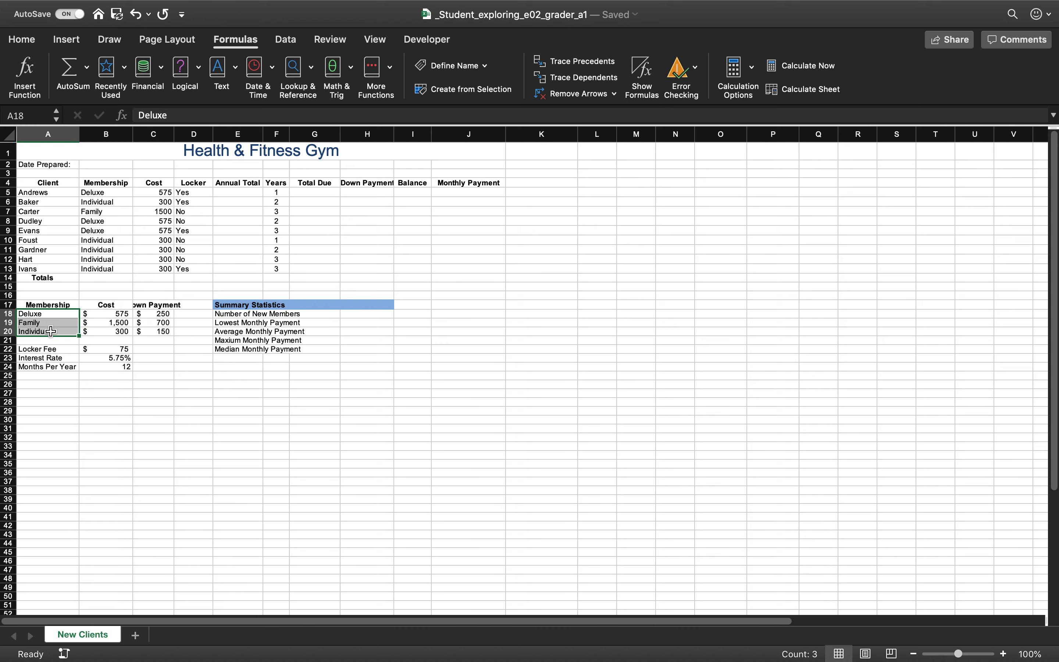
super+click(154, 315)
drag(154, 315, 151, 333)
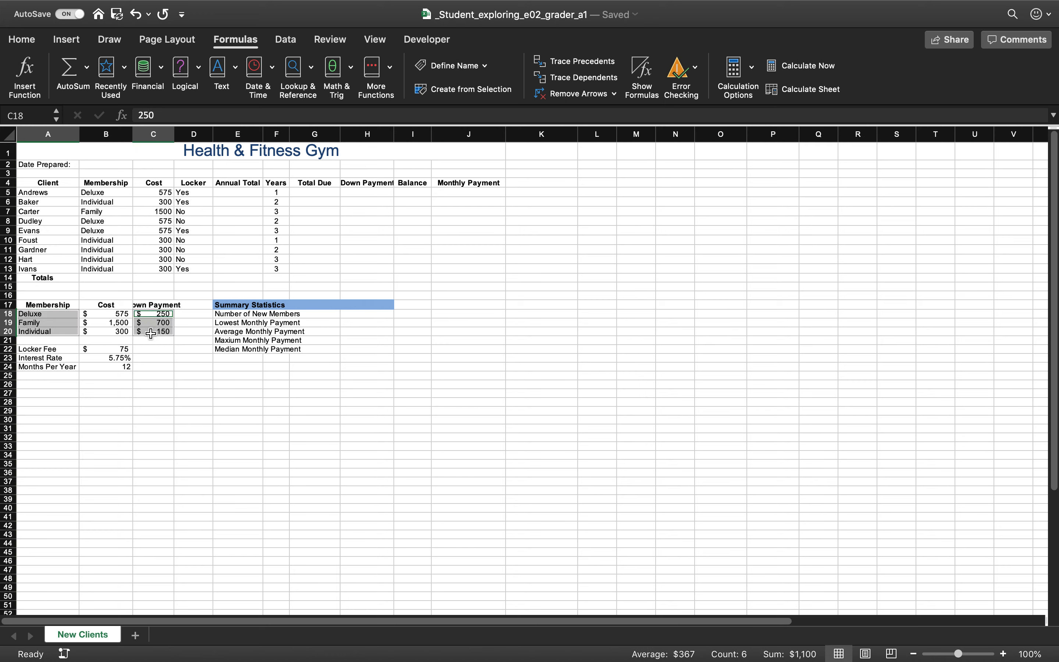
click(65, 323)
drag(50, 314, 151, 333)
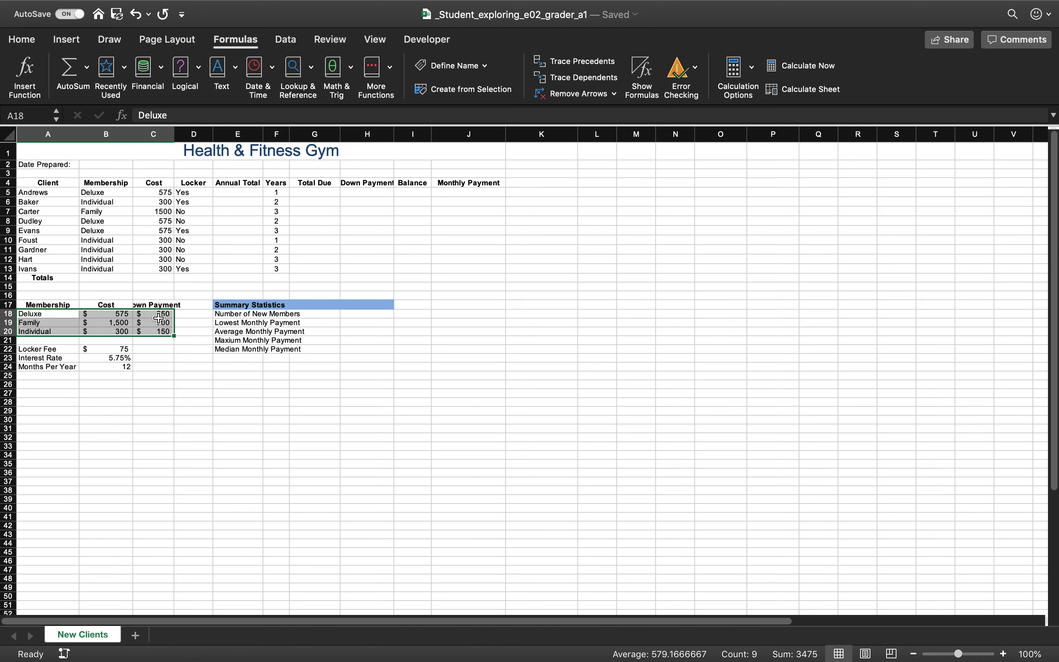
- Read the annual total instruction in Word, and examine the Locker entries in D5:D13 and the locker fee in B22 of the Excel workbook
mouse_move(548, 648)
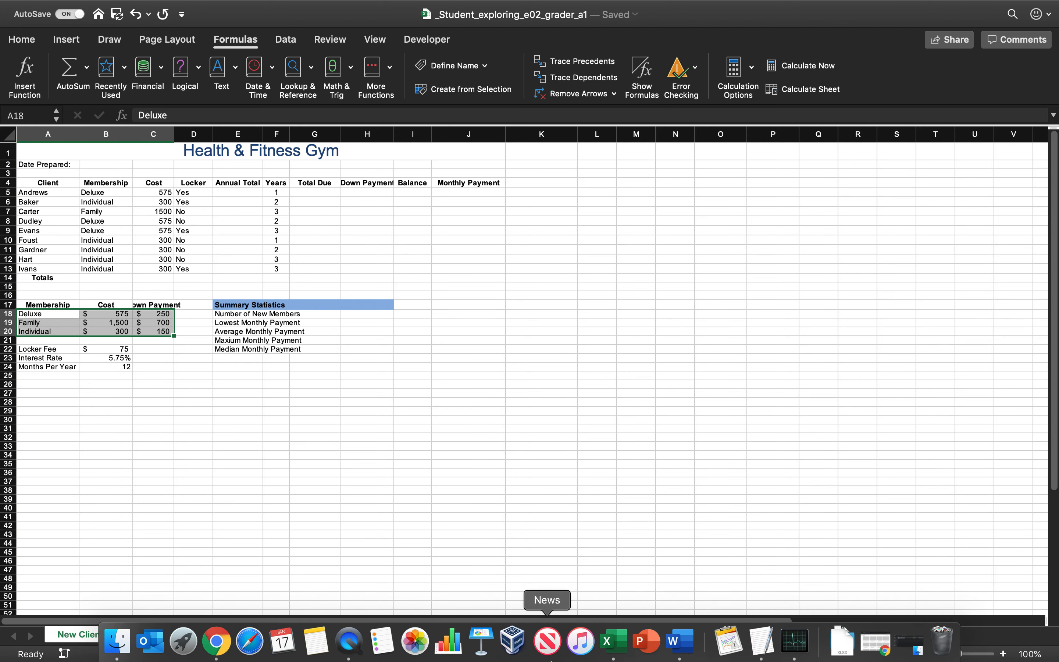
click(679, 642)
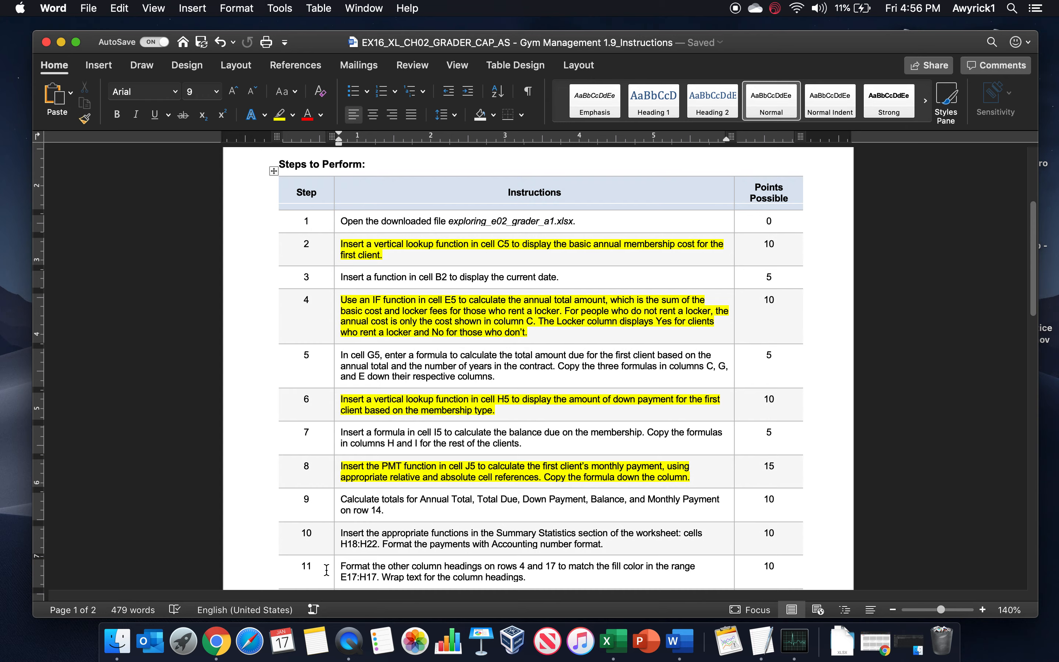
click(613, 641)
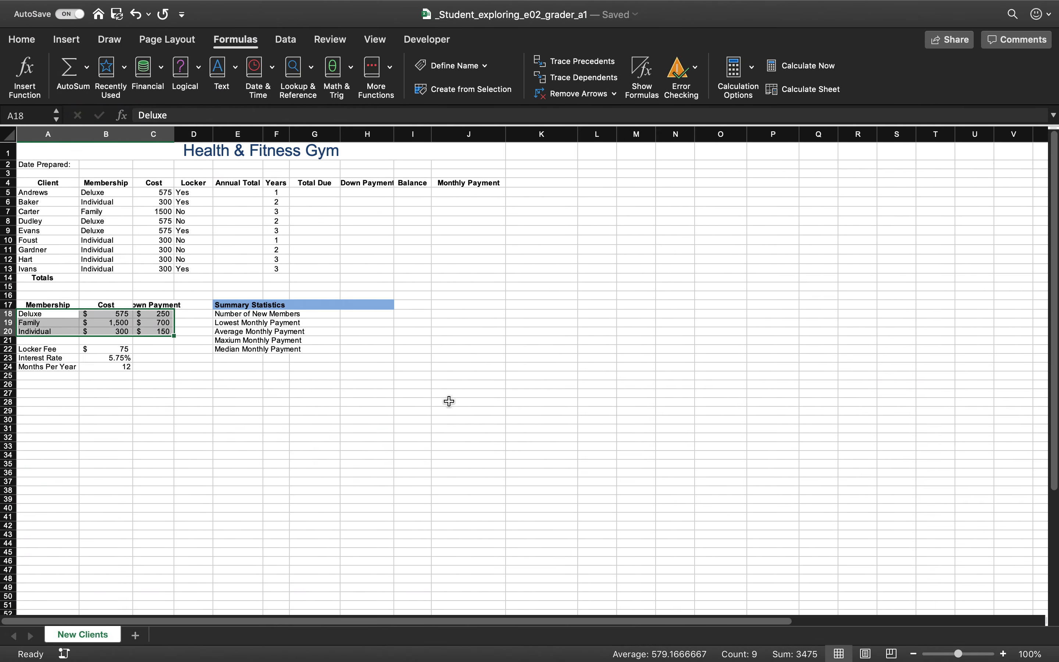
click(108, 355)
drag(196, 195, 207, 271)
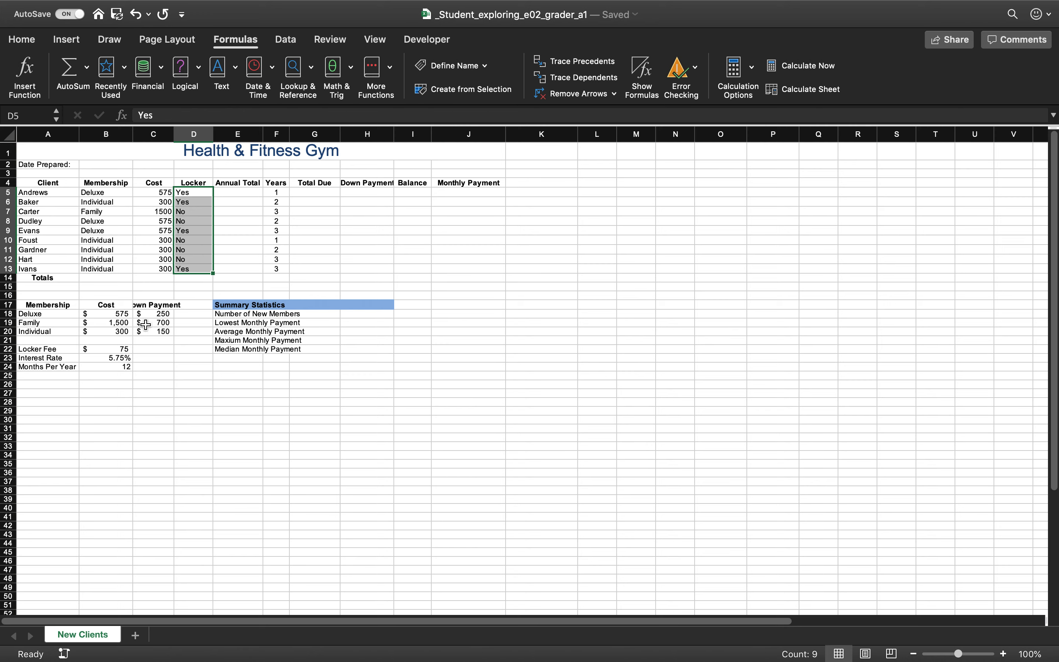
click(116, 349)
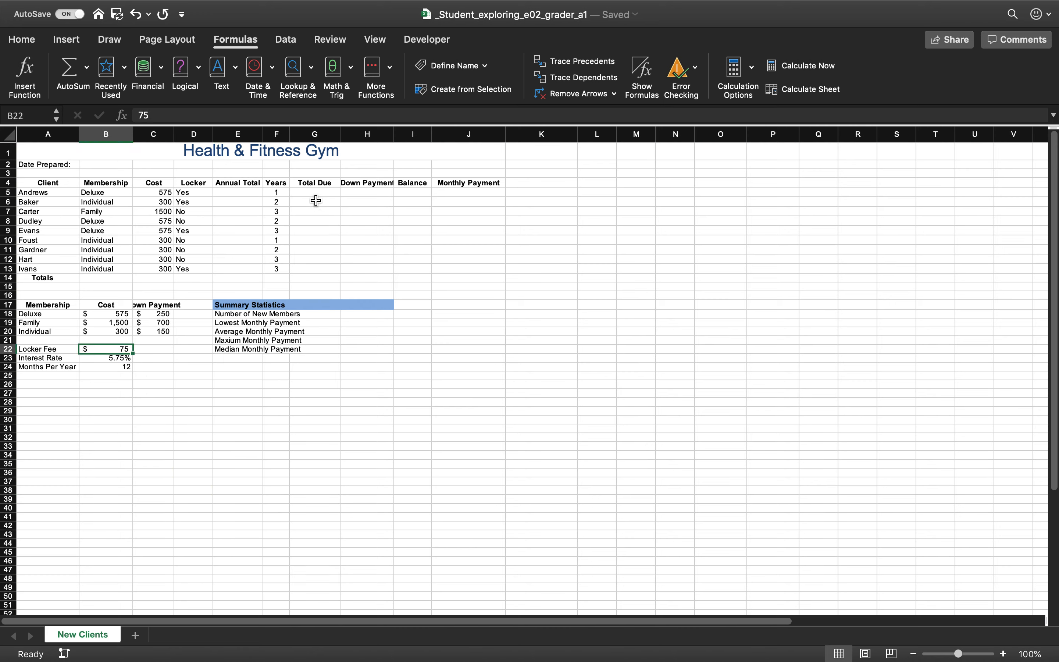
- Start an IF function in cell E5 with the logical test D5="Yes"
click(226, 192)
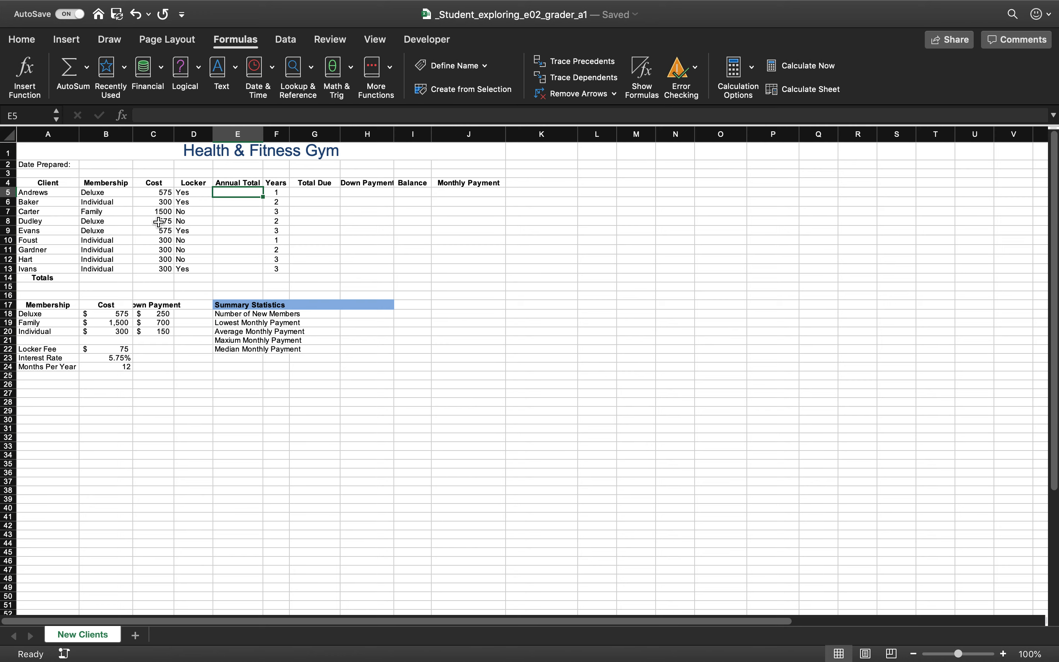
text(=)
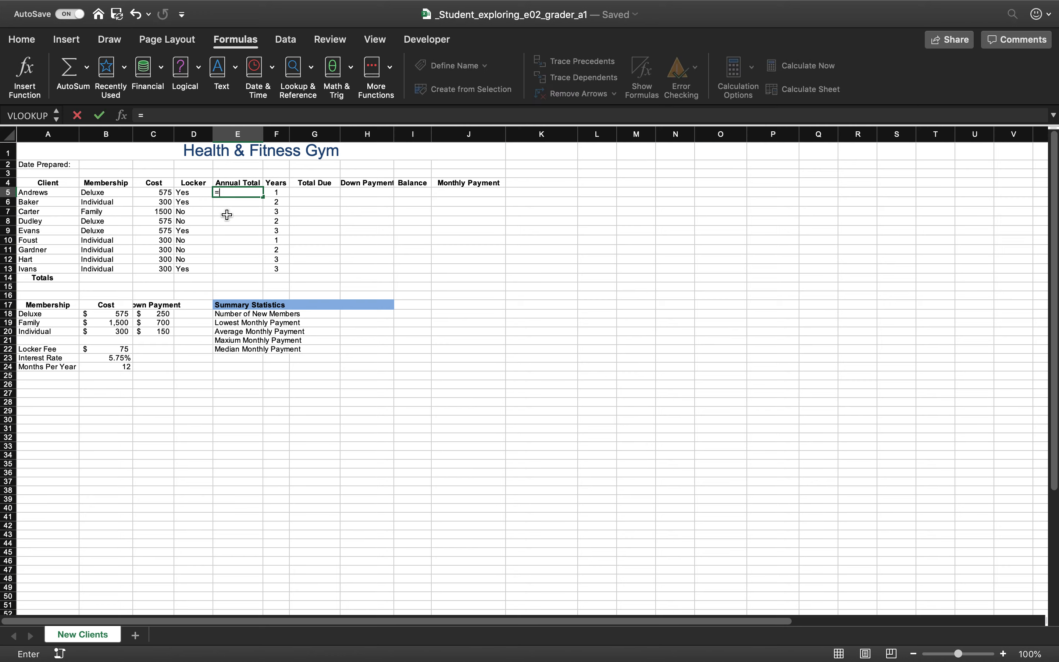
text(if()
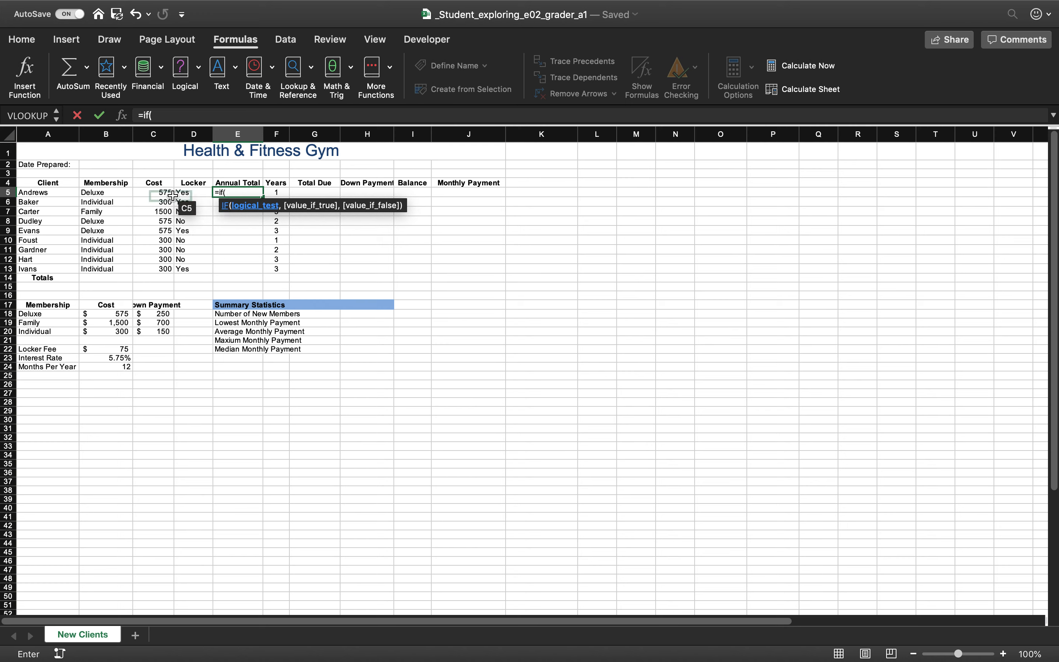
click(193, 195)
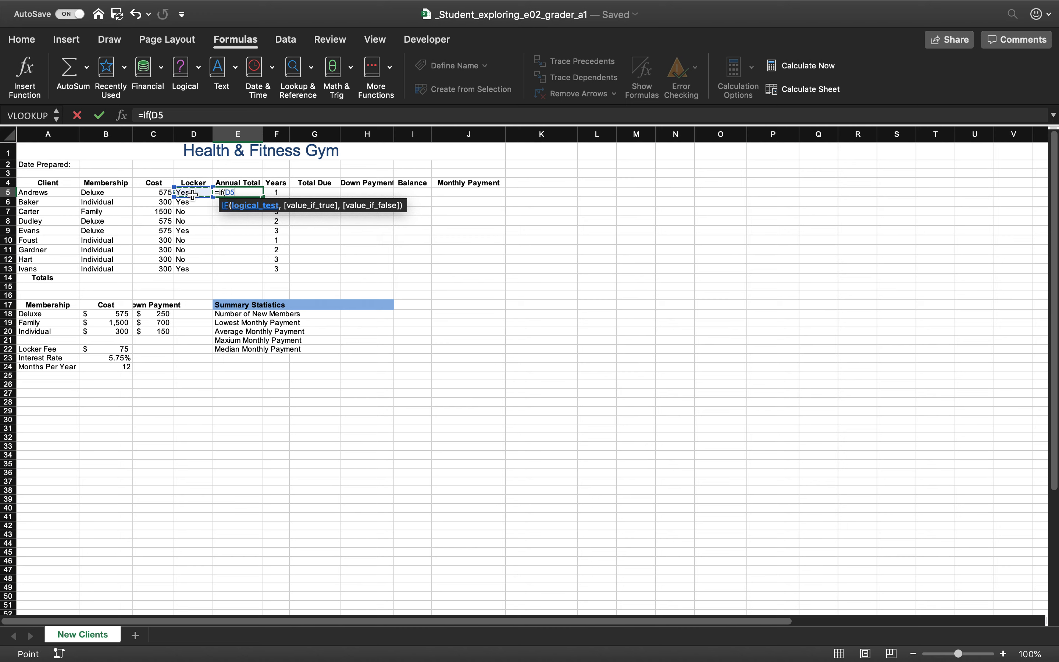
text(=)
text("Yes)
text(,)
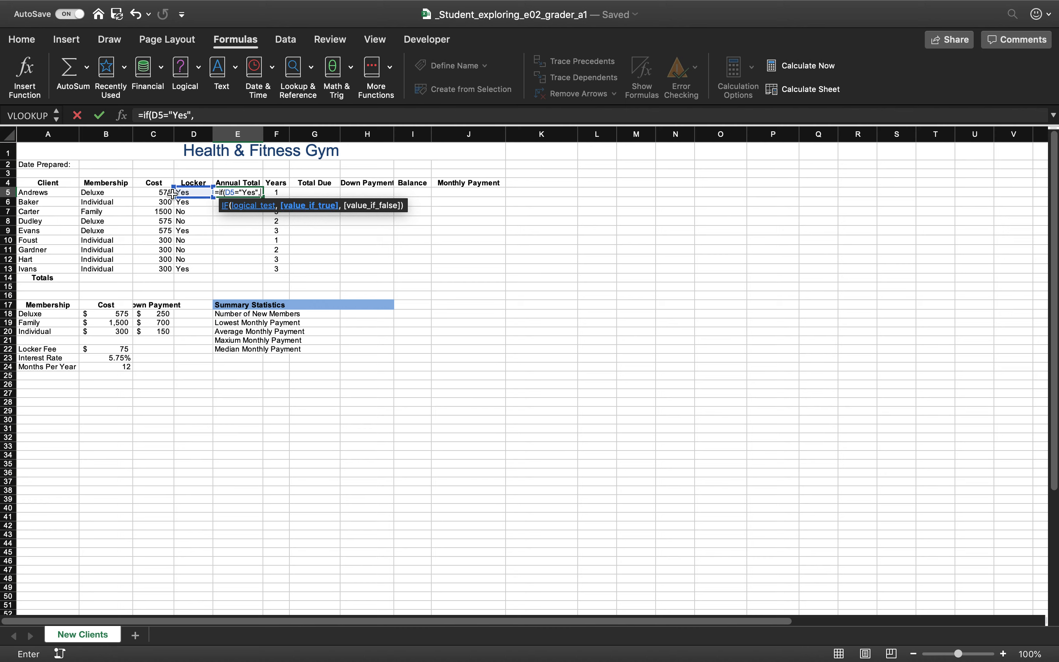
- Set the IF function's value if true to C5+$B$22, with an absolute reference to the locker fee
click(161, 193)
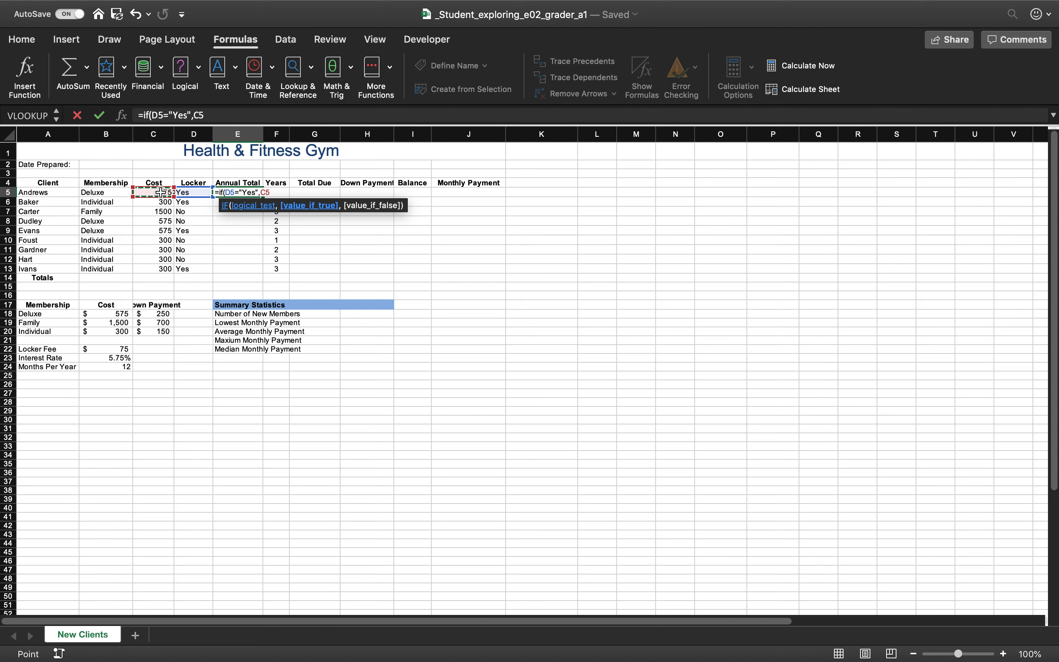
text(+)
click(96, 349)
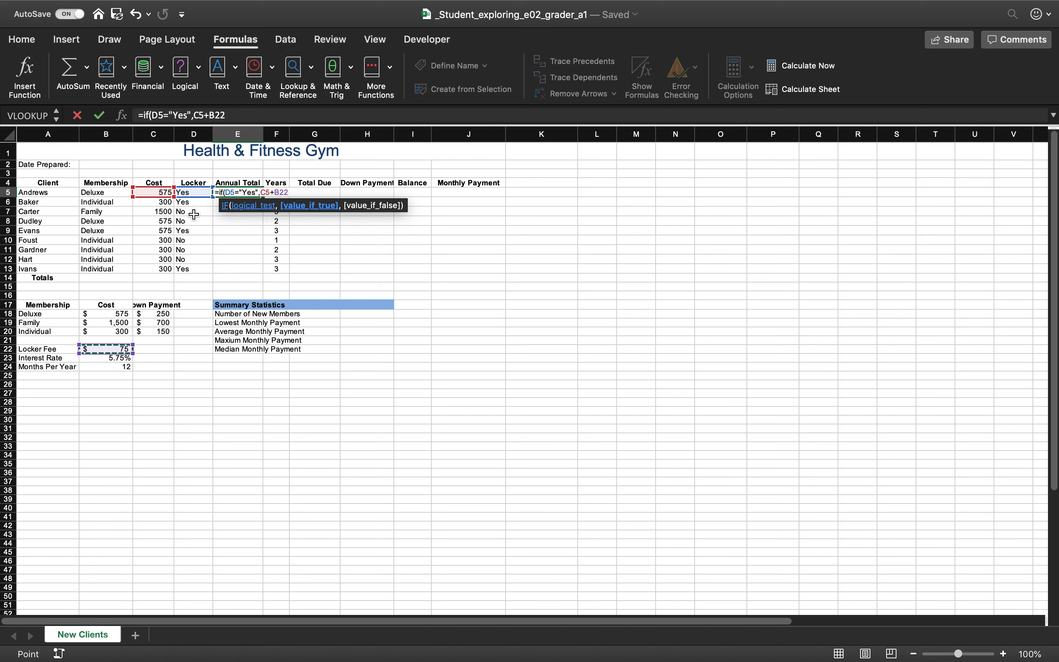
click(221, 114)
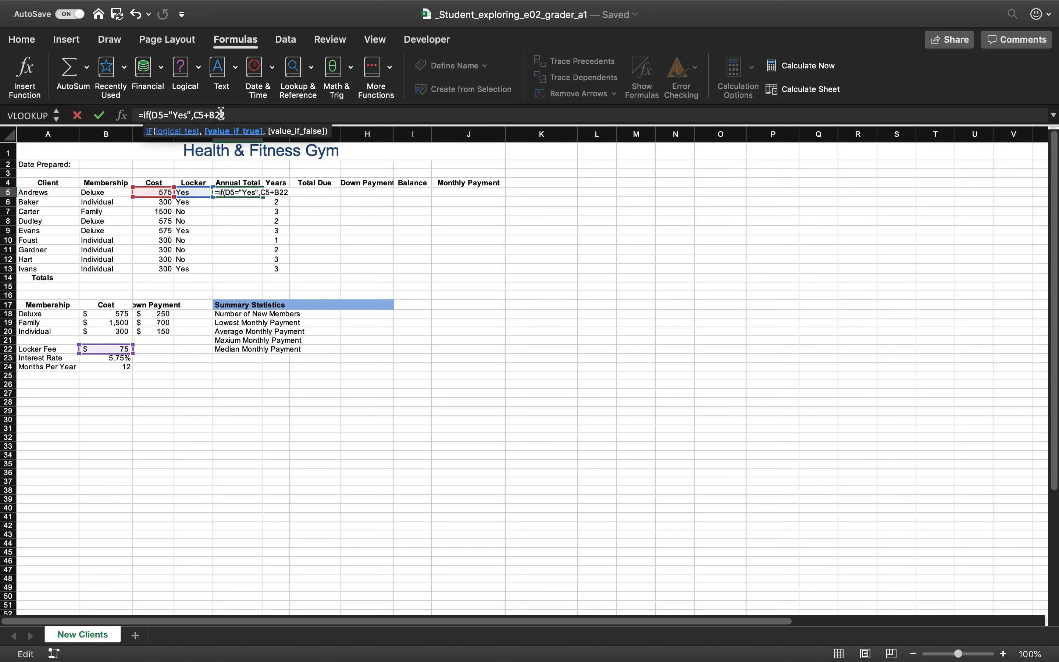
key(F4)
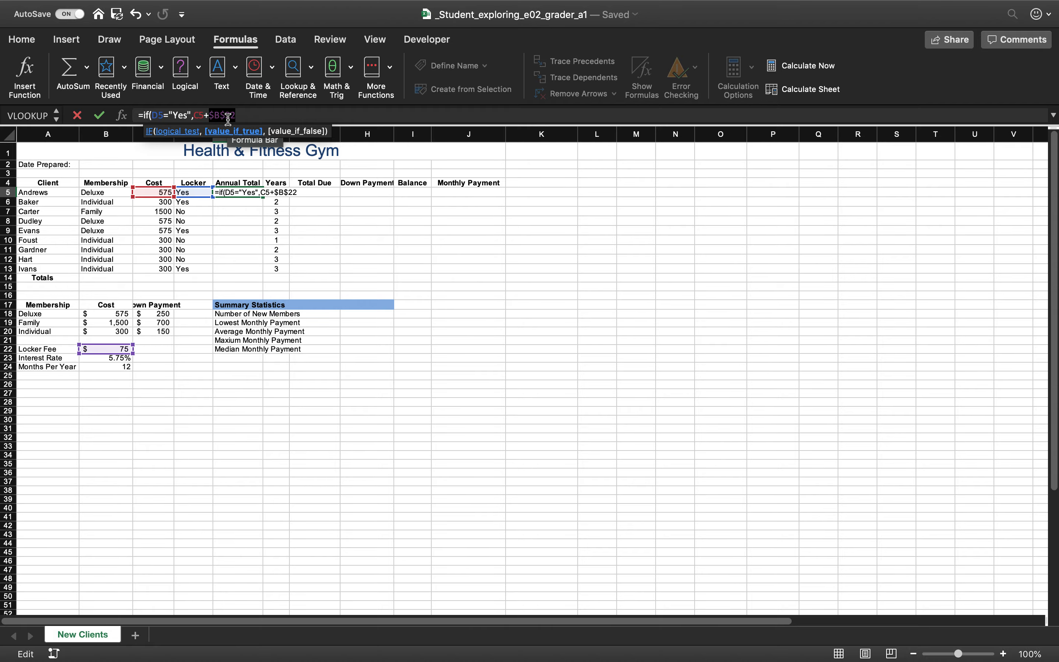
key(F4)
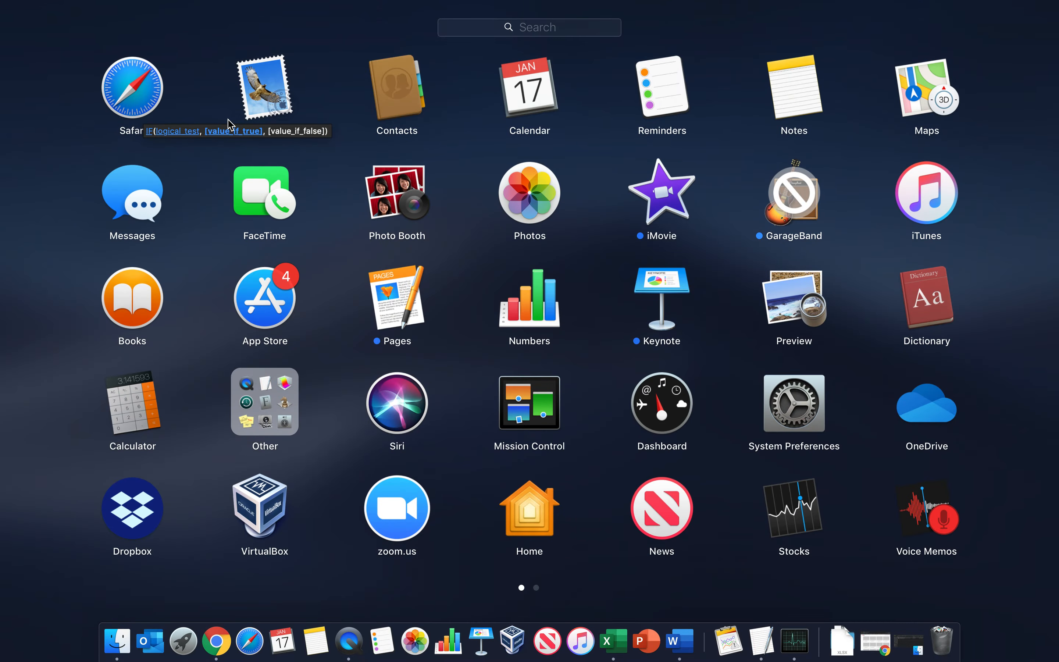
key(F4)
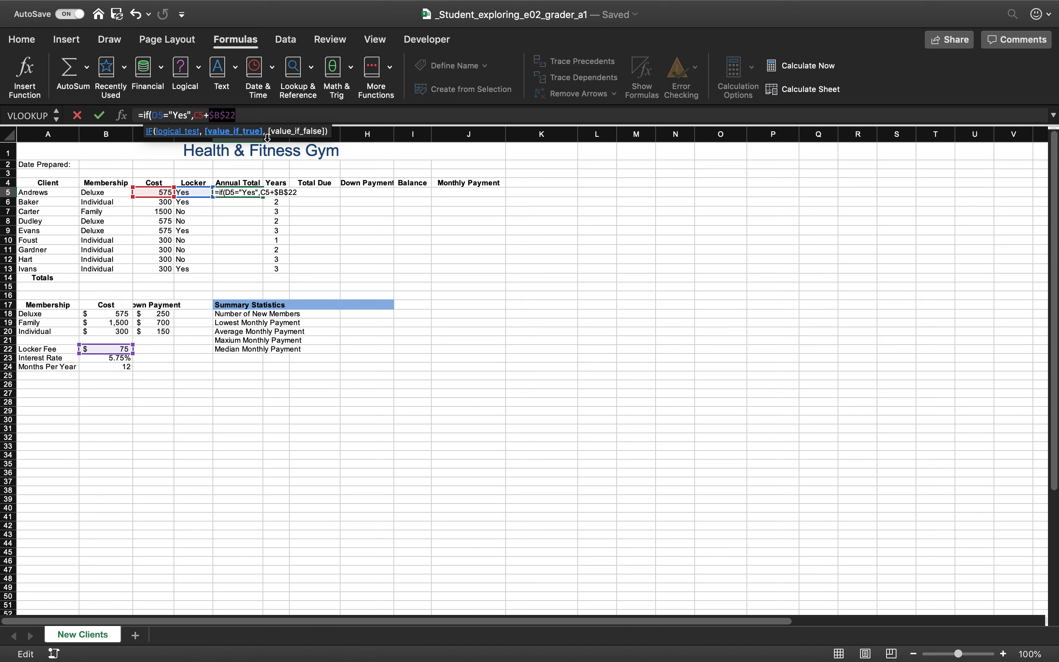
click(251, 115)
text(,)
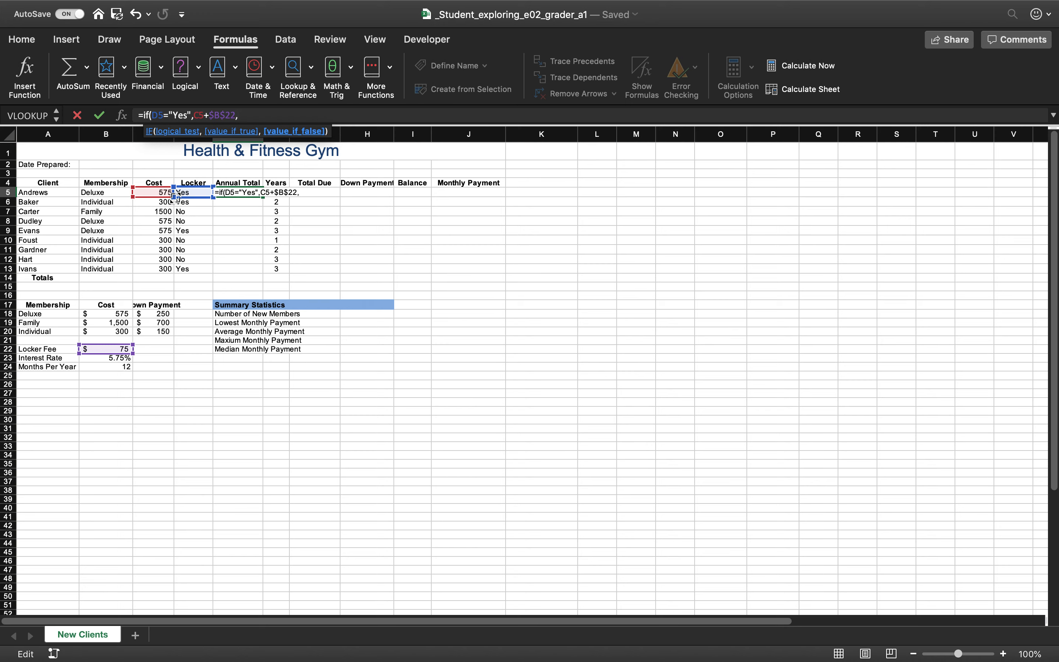
- Set the IF function's value if false to C5, and fill the formula from E5 down to E13
click(144, 194)
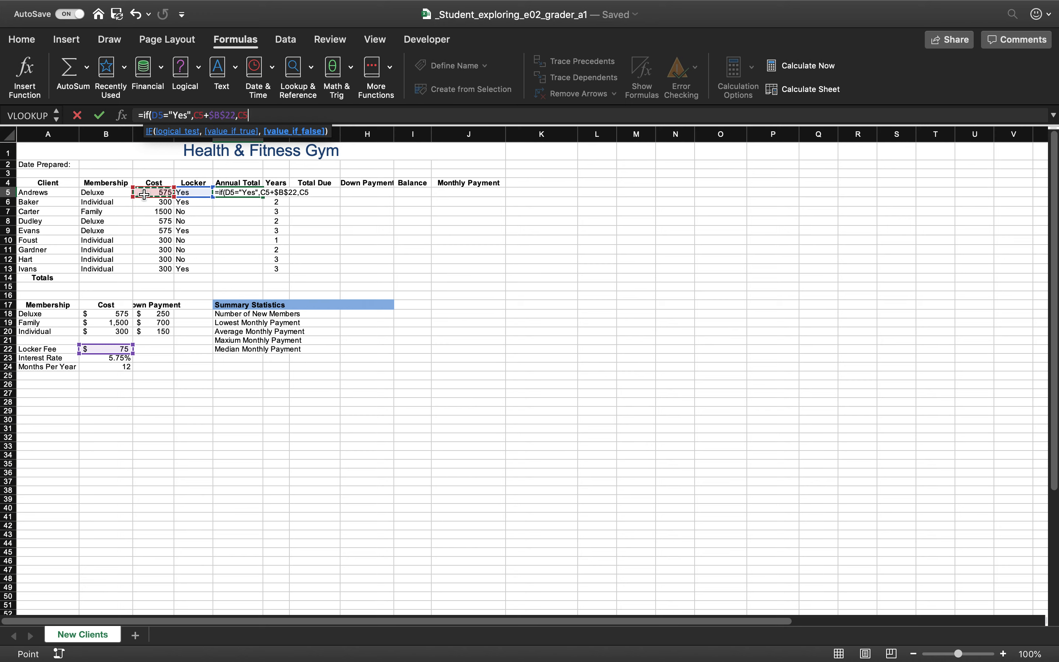
text()_)
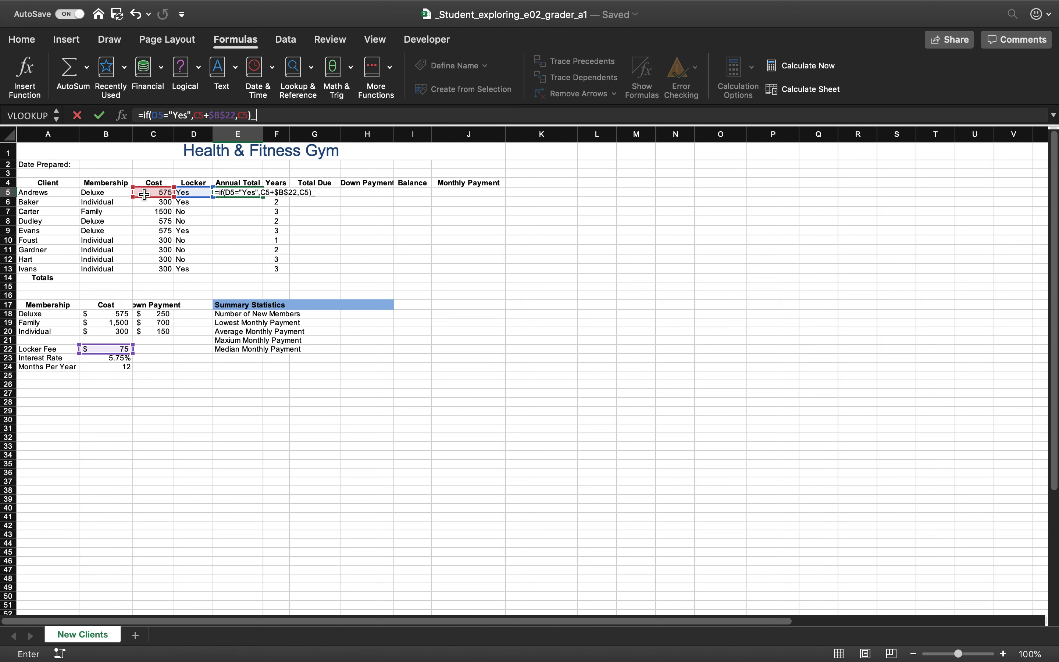
key(BackSpace)
key(Return)
click(232, 193)
drag(262, 198, 263, 269)
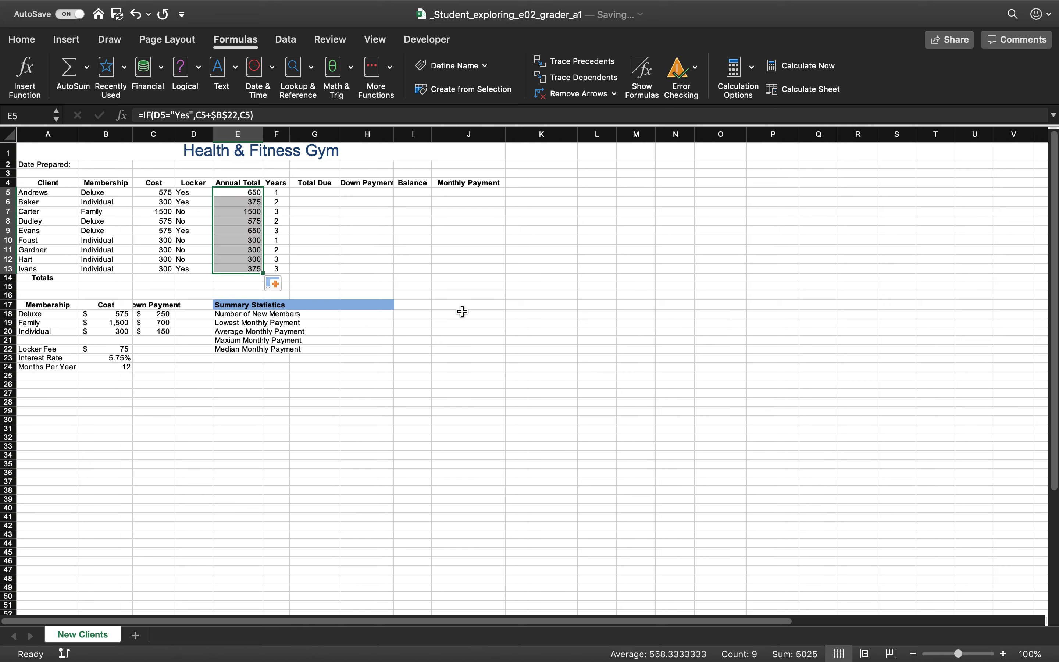
- Read the PMT instruction for J5 in Word, and check the Monthly Payment column and the range G5:I13 in the Excel workbook
mouse_move(457, 659)
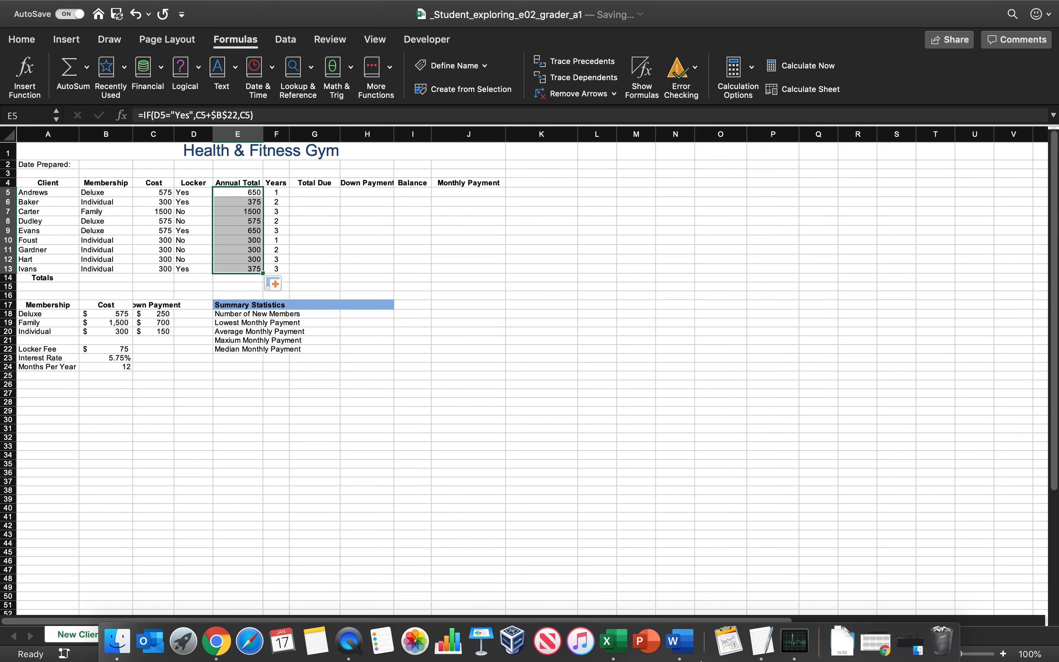
click(680, 642)
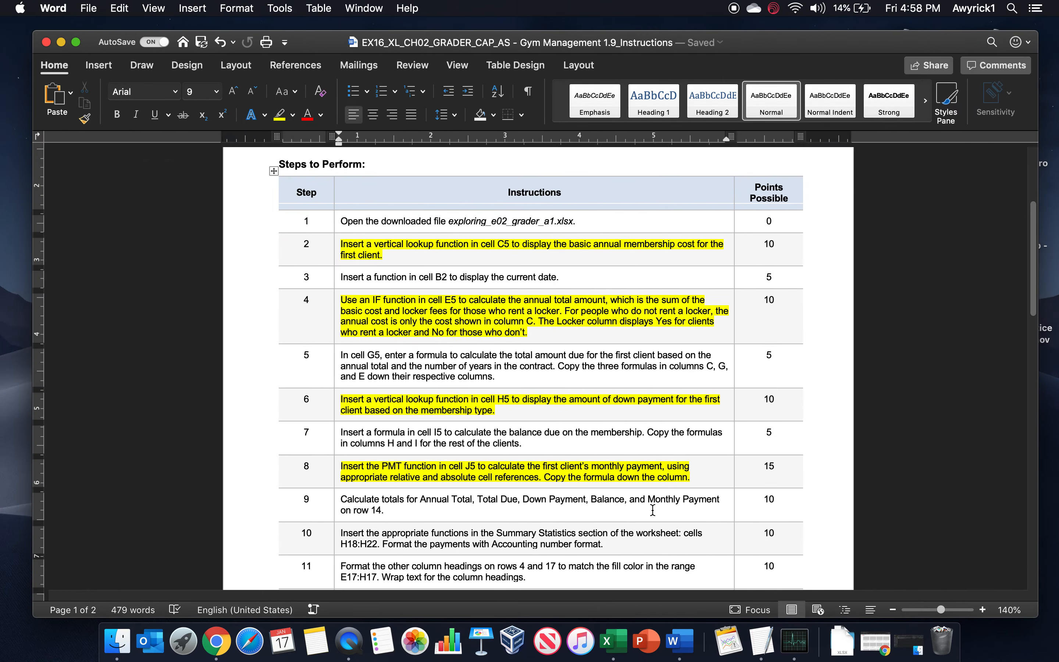
scroll(652, 510, down, 5)
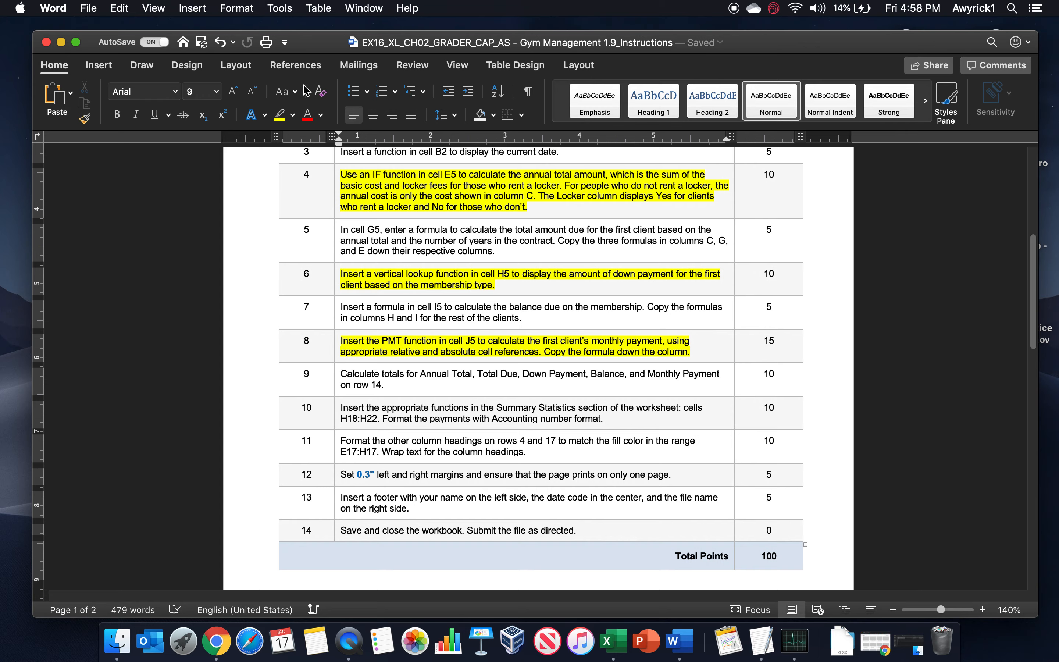
click(614, 642)
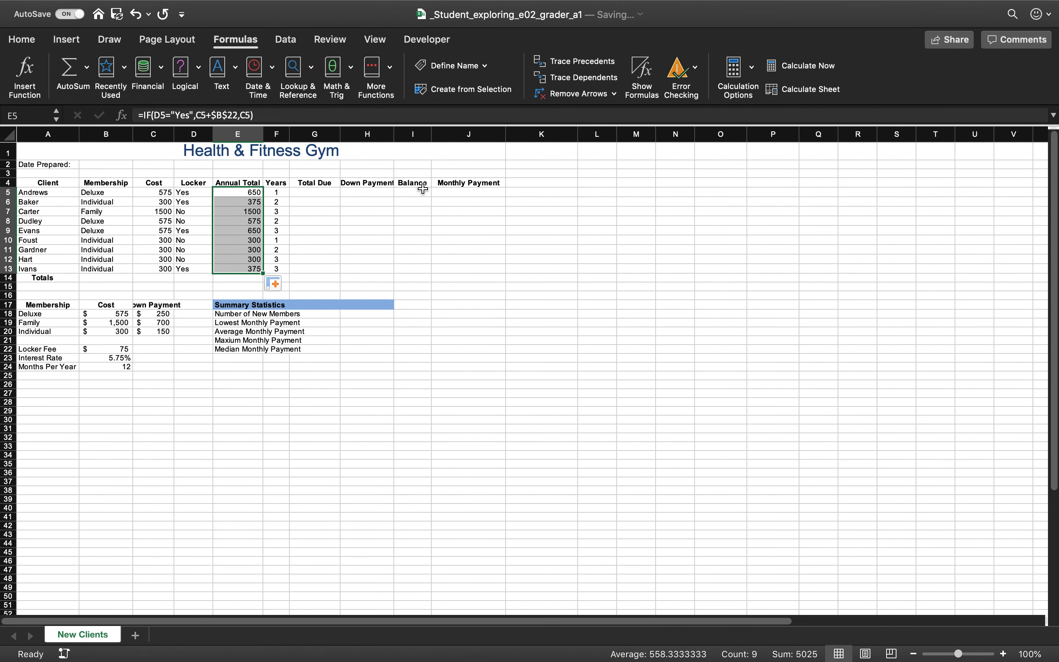
click(464, 189)
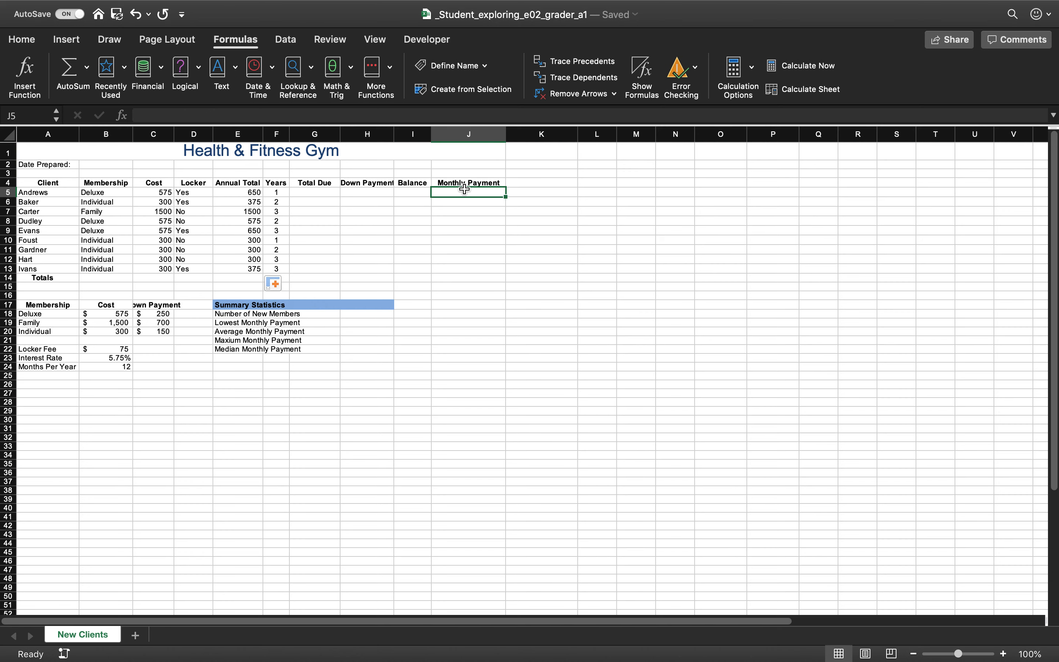
drag(314, 192, 403, 269)
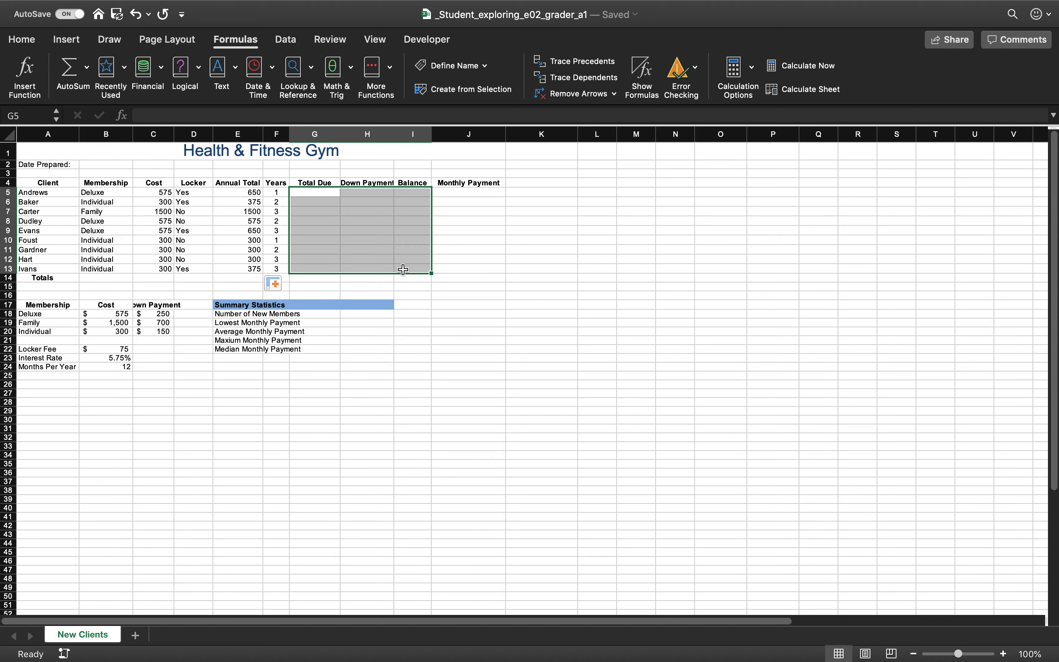
- Open the professor's completed copy of the exploring_e02_grader_a1 workbook from the assignment folder in Finder
mouse_move(249, 654)
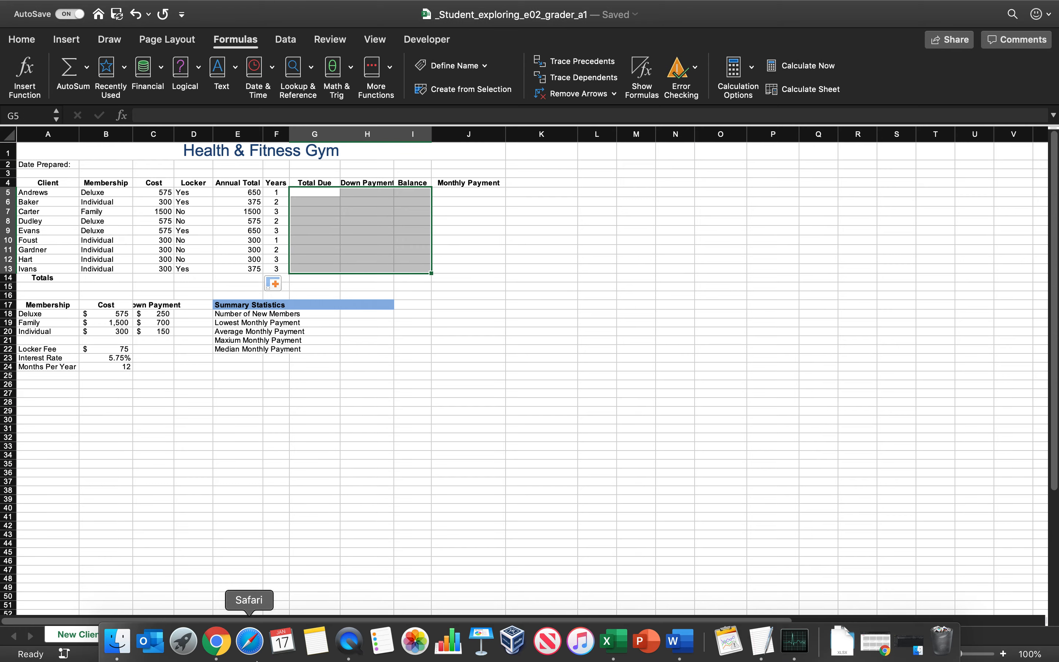
click(118, 643)
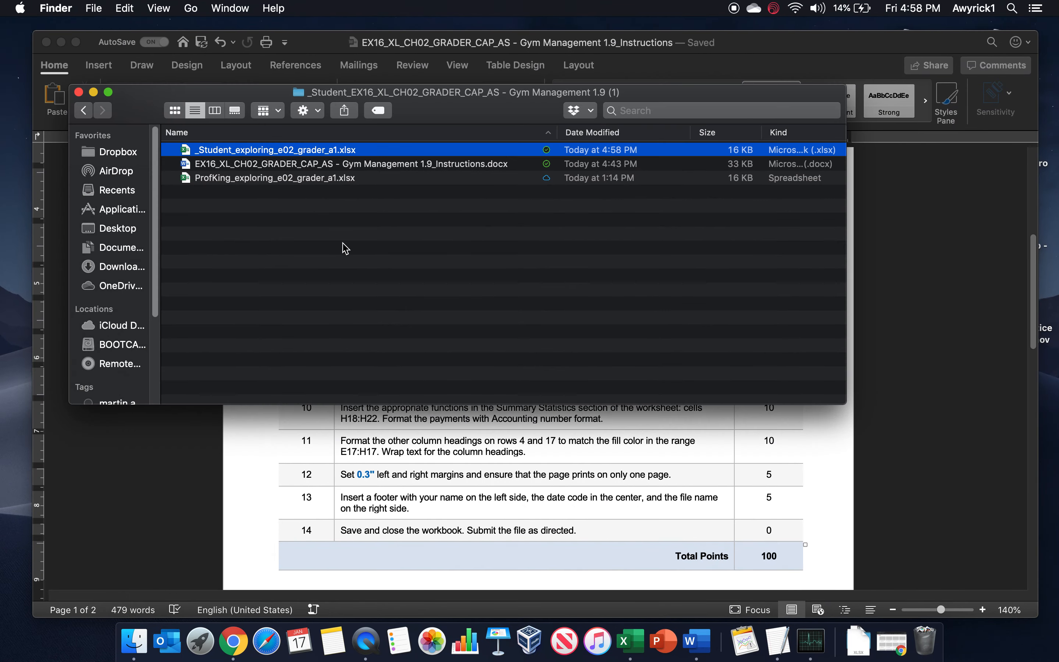
click(303, 180)
double_click(303, 180)
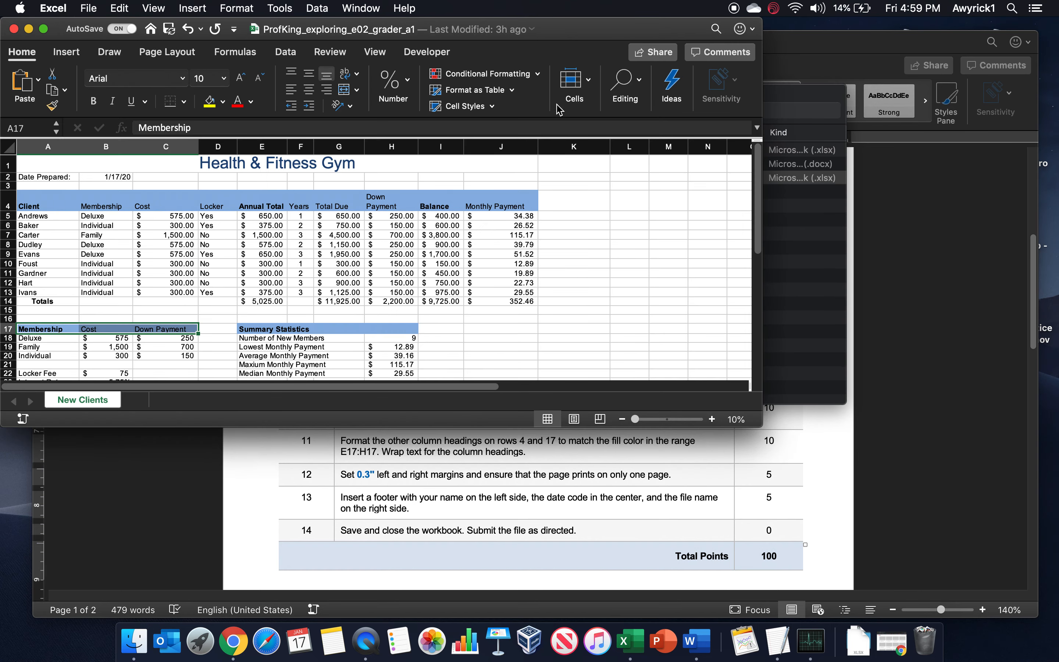
- Clear the Monthly Payment range J5:J14 and expand the workbook window to full screen
drag(502, 216, 502, 299)
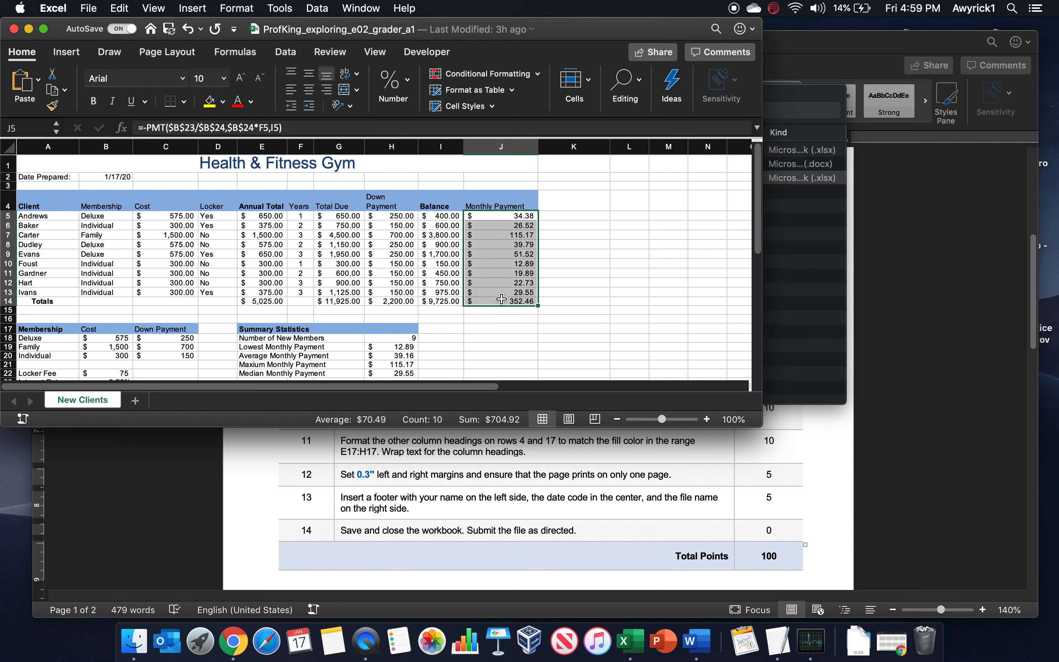
key(Delete)
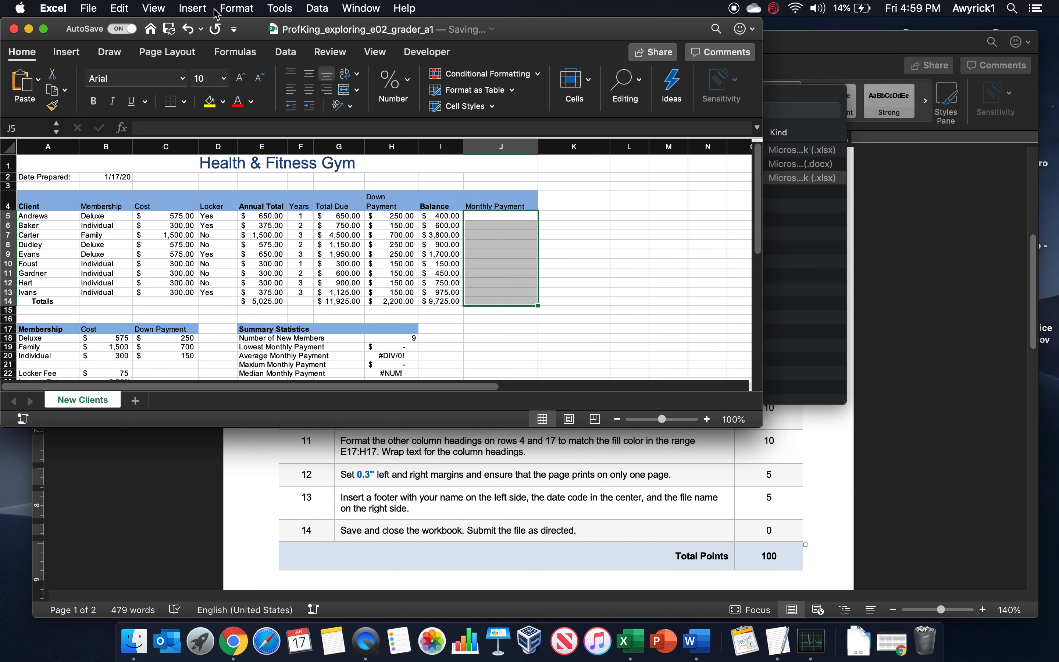
click(43, 29)
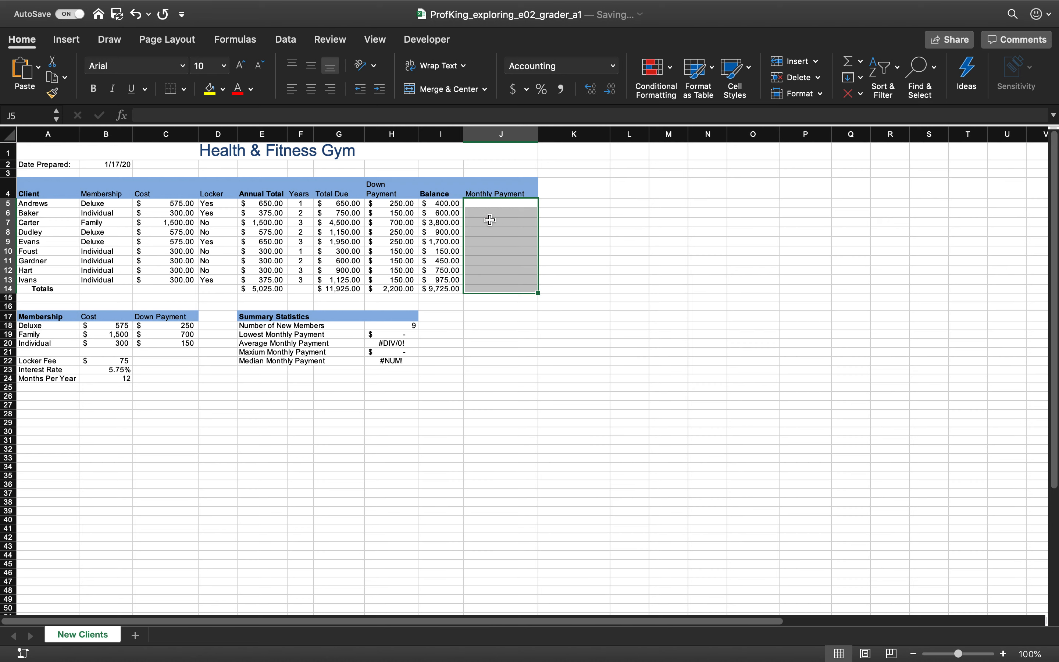
- Start a negated PMT function in J5 with the rate $B$23/$B$24, using absolute references to the interest rate and months per year
click(493, 204)
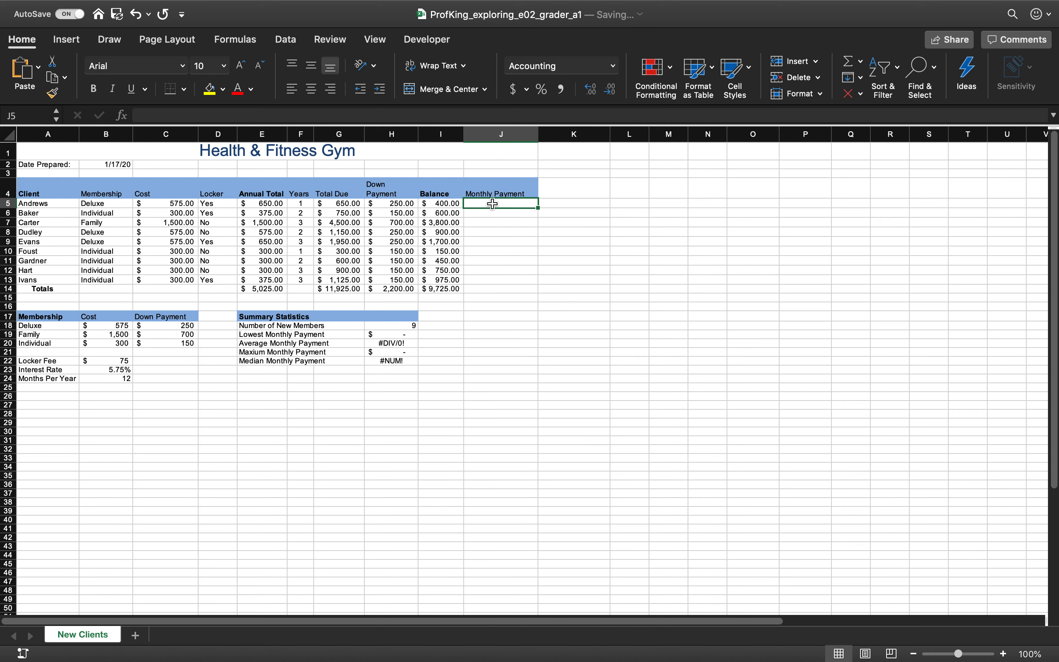
text(=)
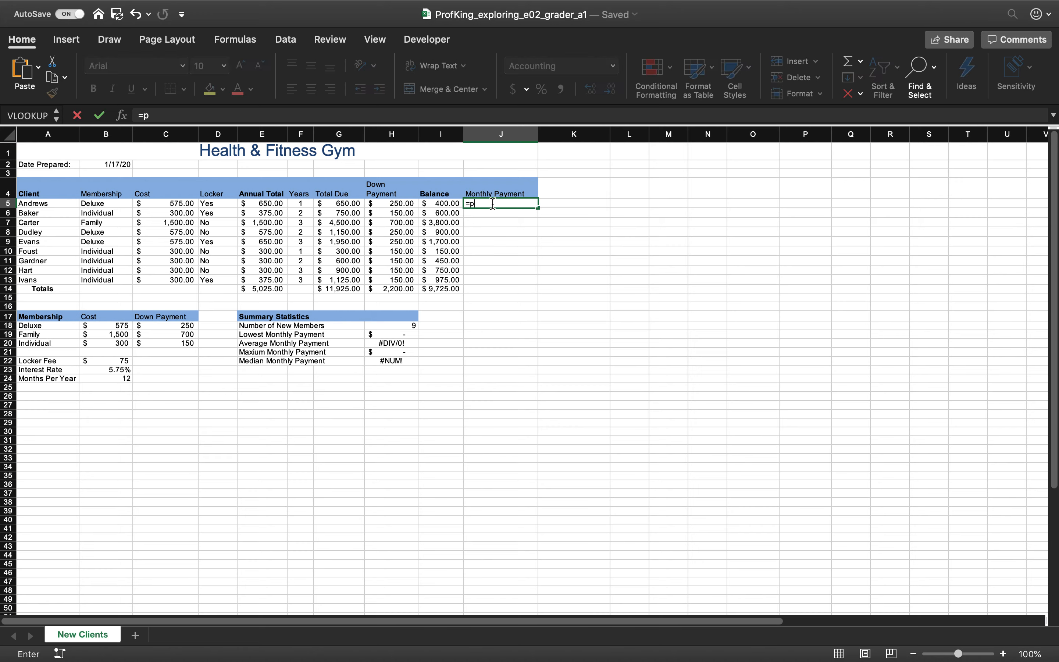
text(-pmt()
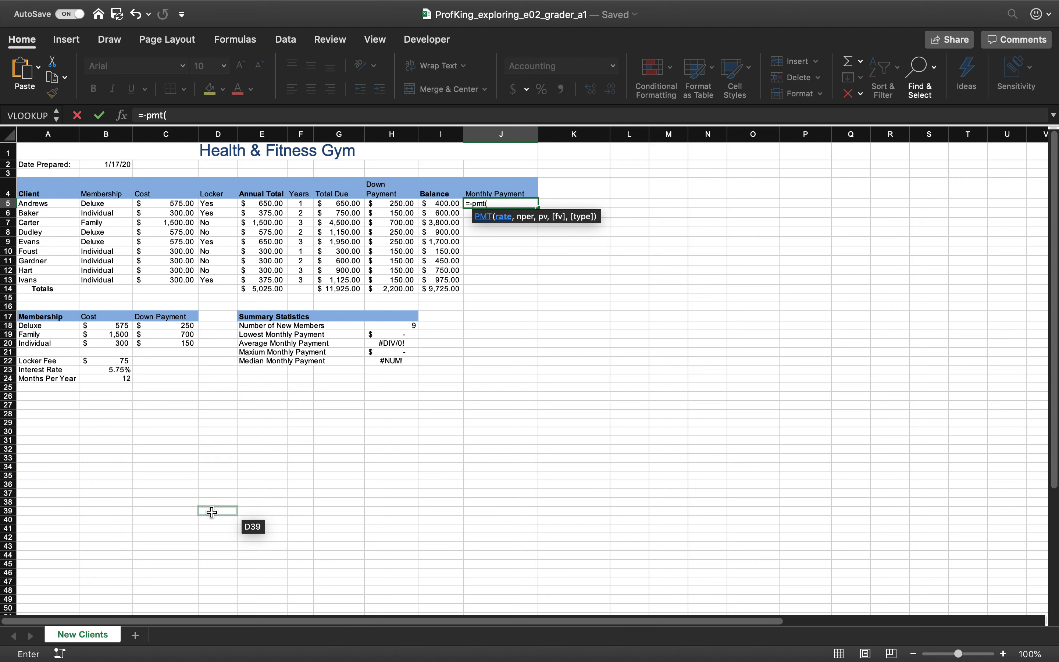
click(101, 372)
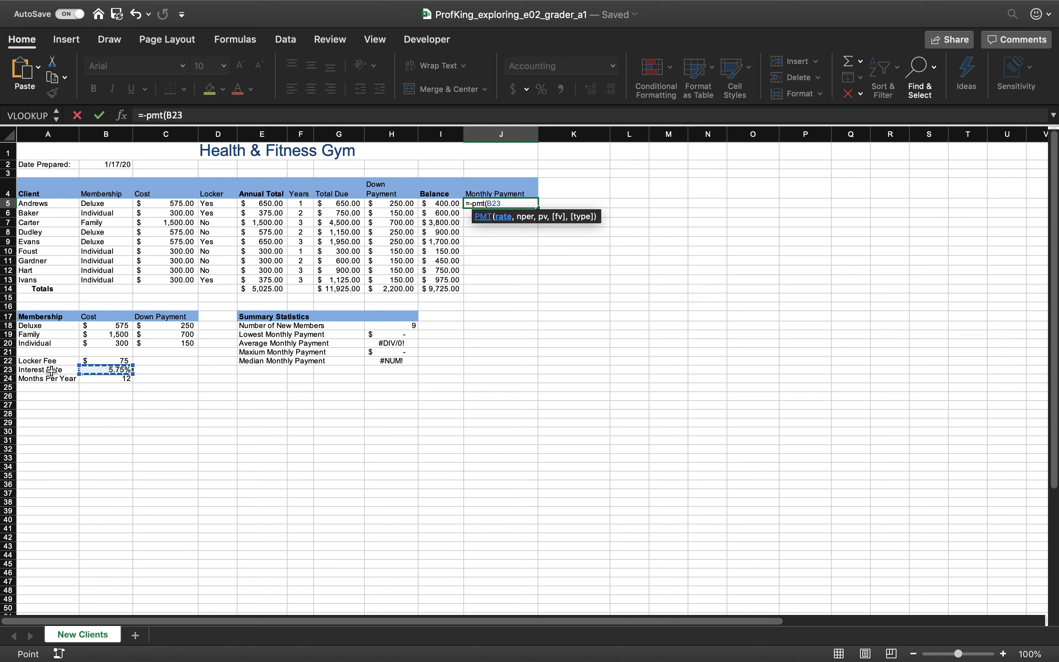
key(super+t)
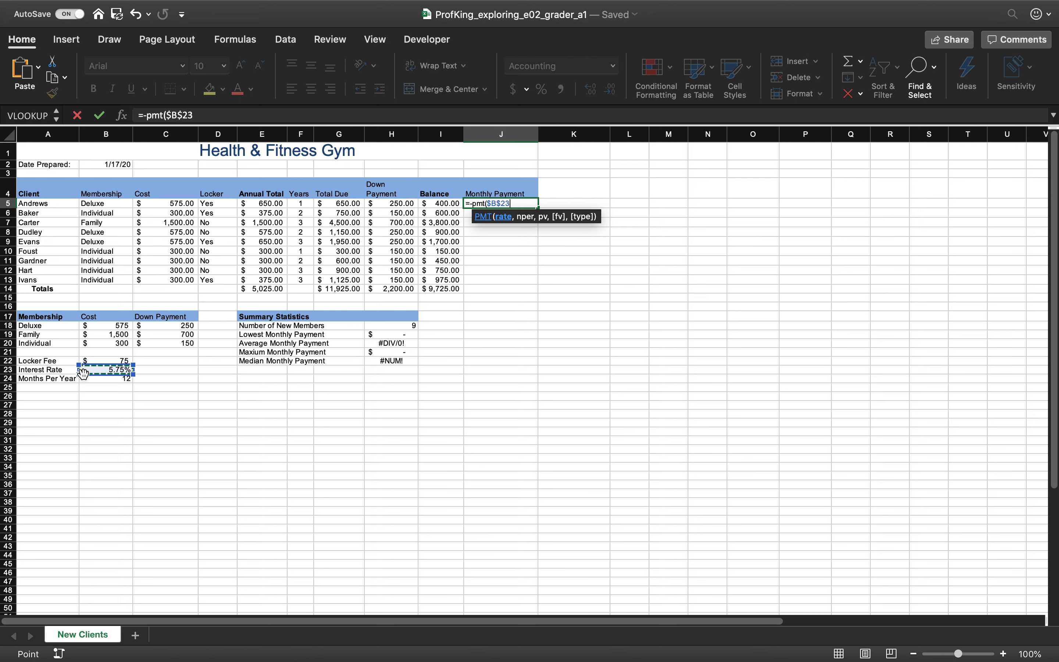
text(/)
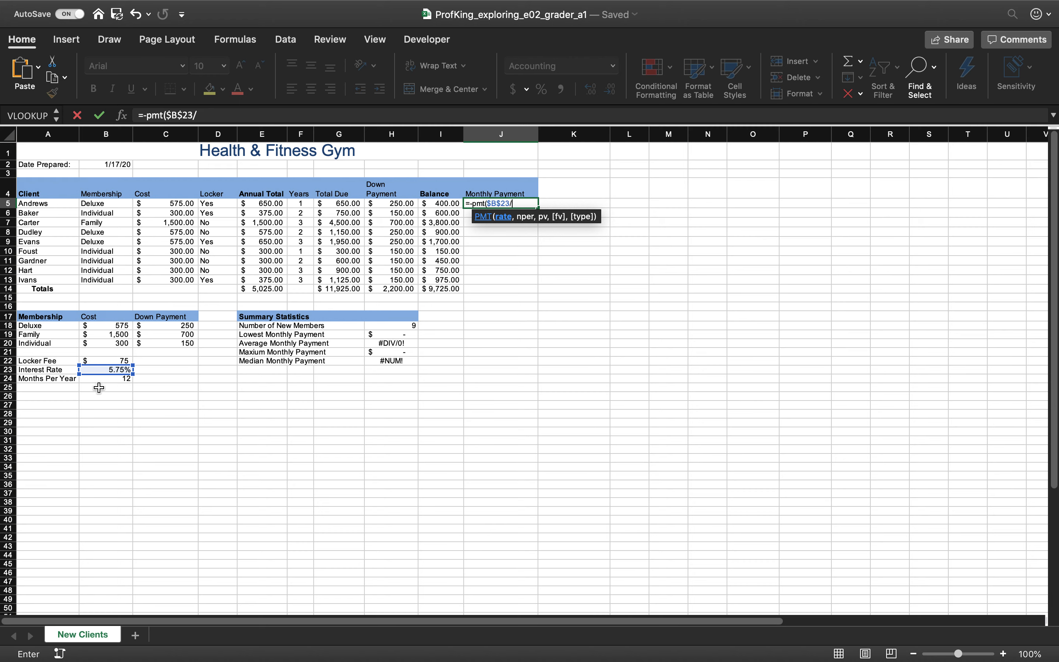
click(103, 382)
key(F4)
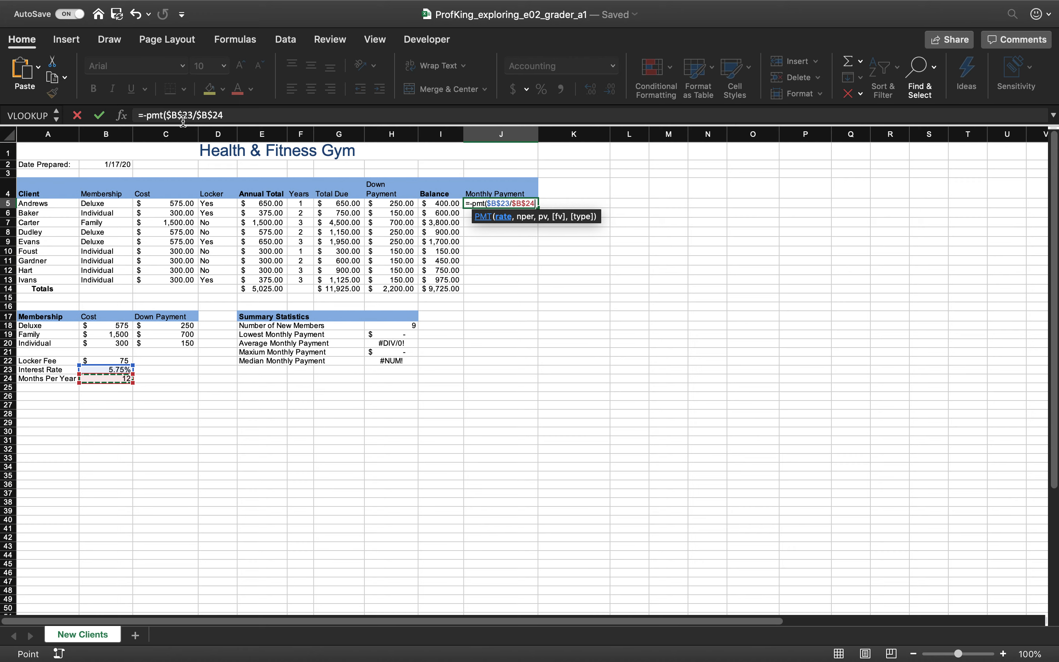
click(238, 119)
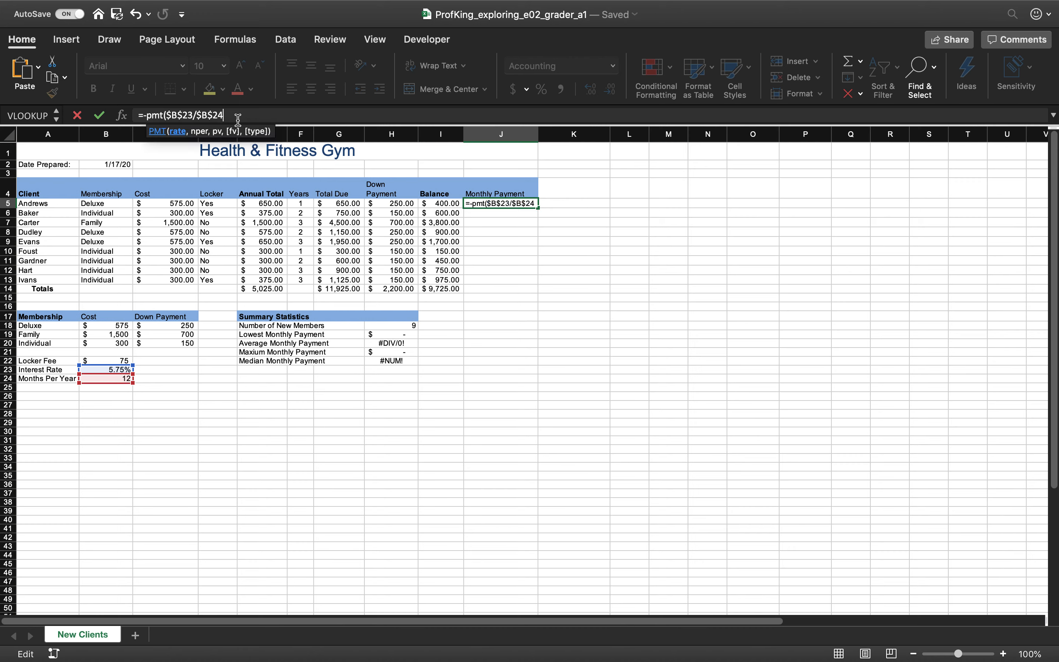
text(,)
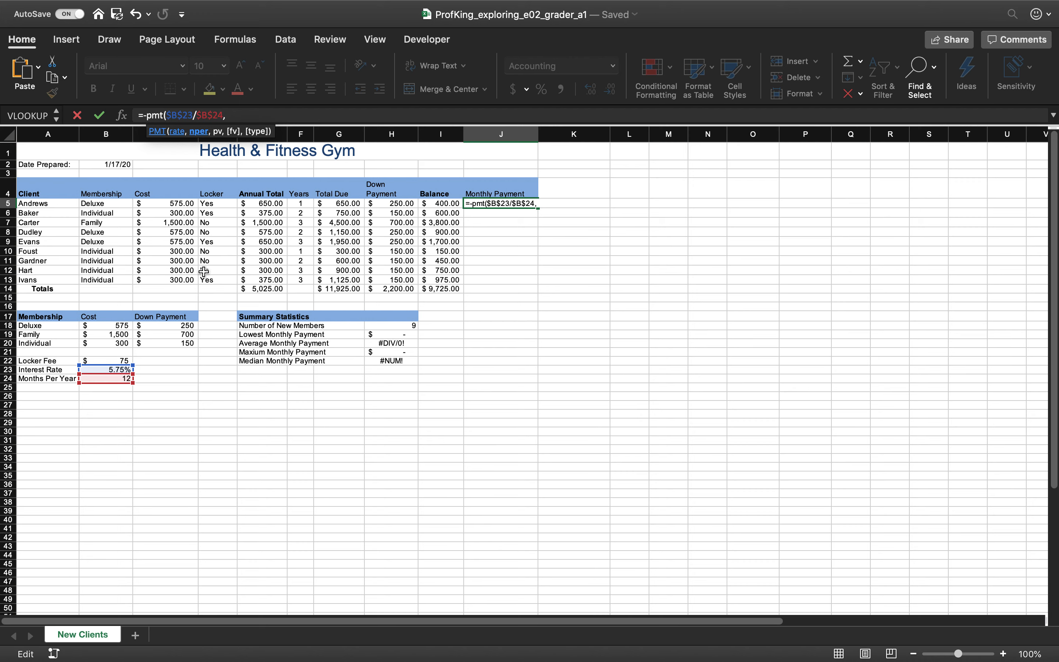
- Set the PMT function's number of periods to $B$24*F5, with an absolute reference to the months per year
click(100, 379)
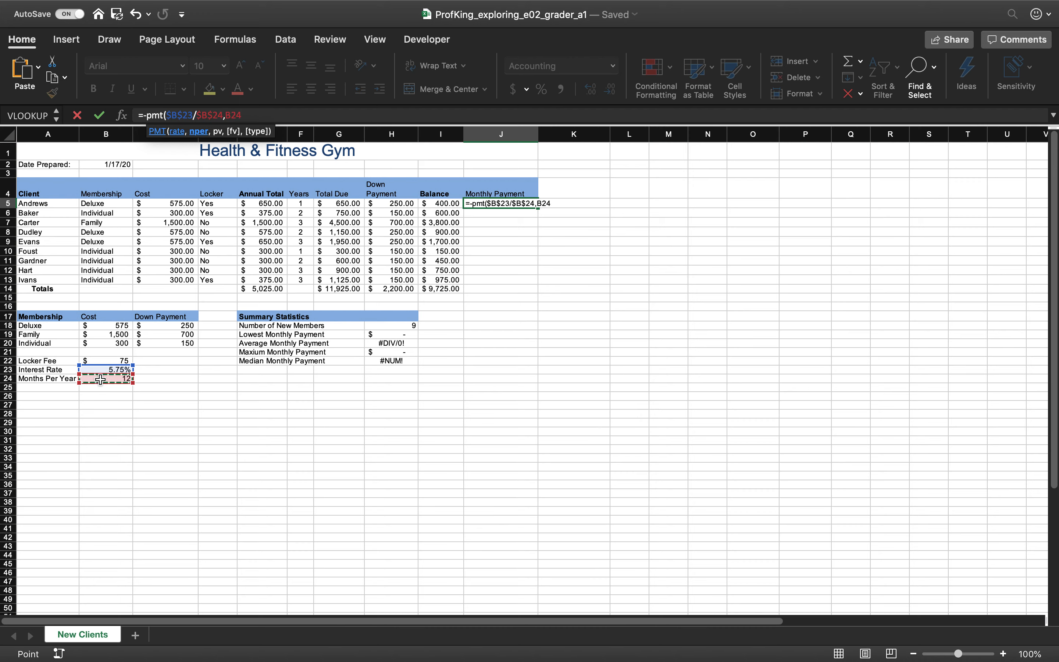
key(F4)
text(*)
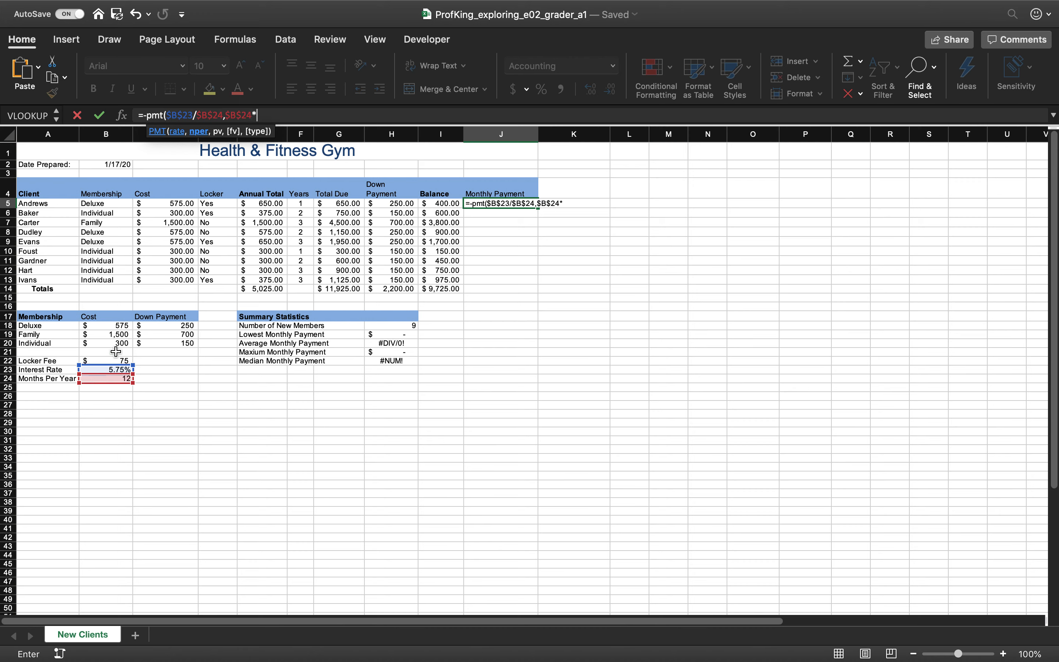
click(300, 203)
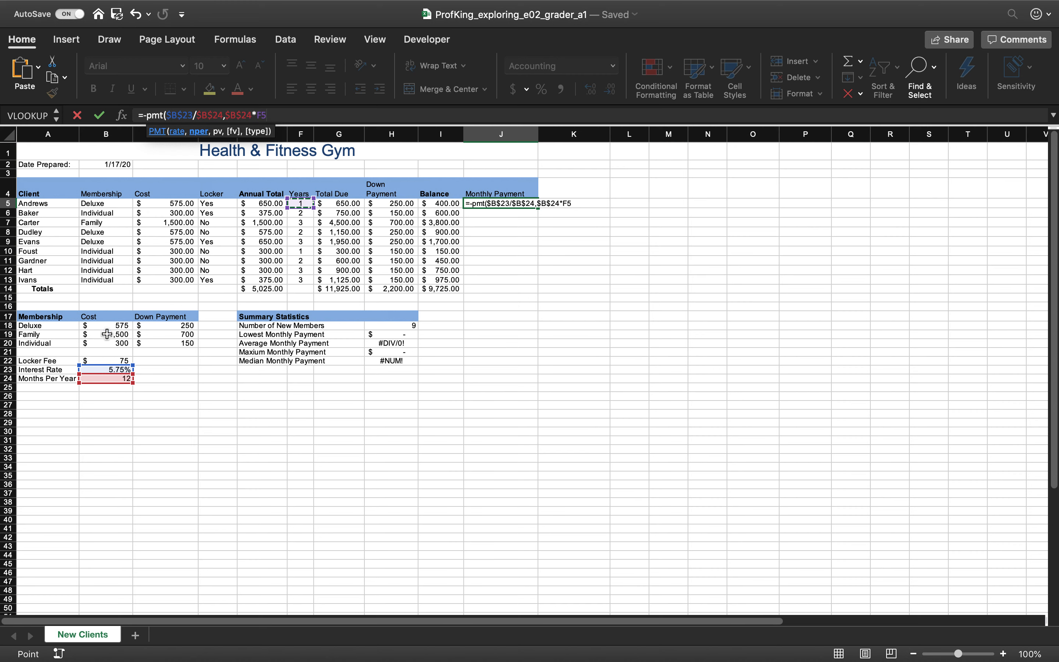
text(,)
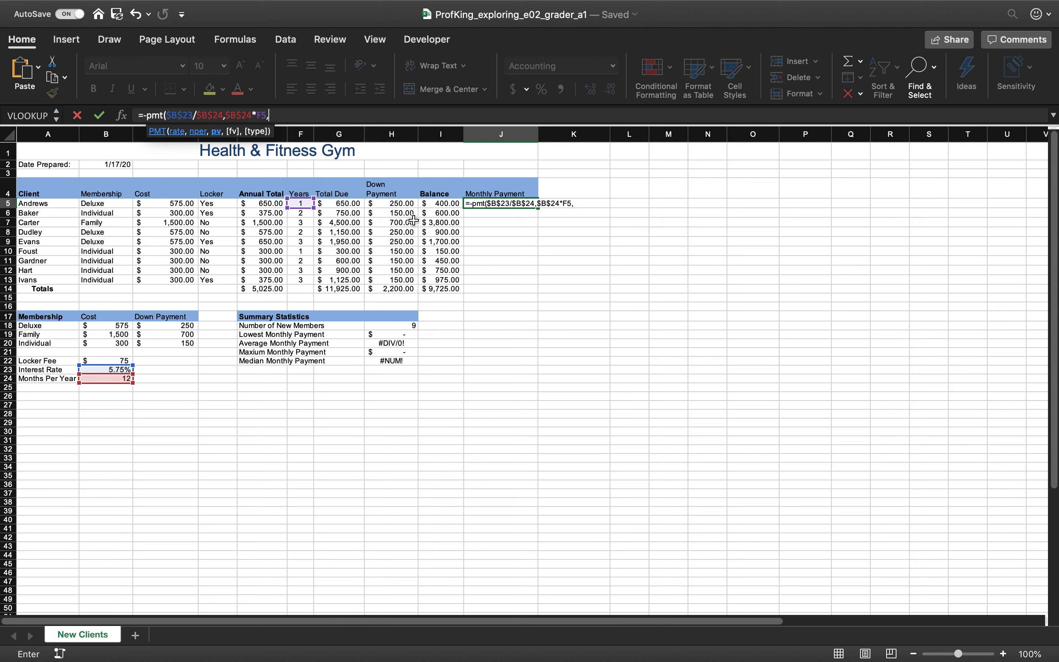
- Set the PMT function's present value to the balance in I5 and complete the formula
click(454, 201)
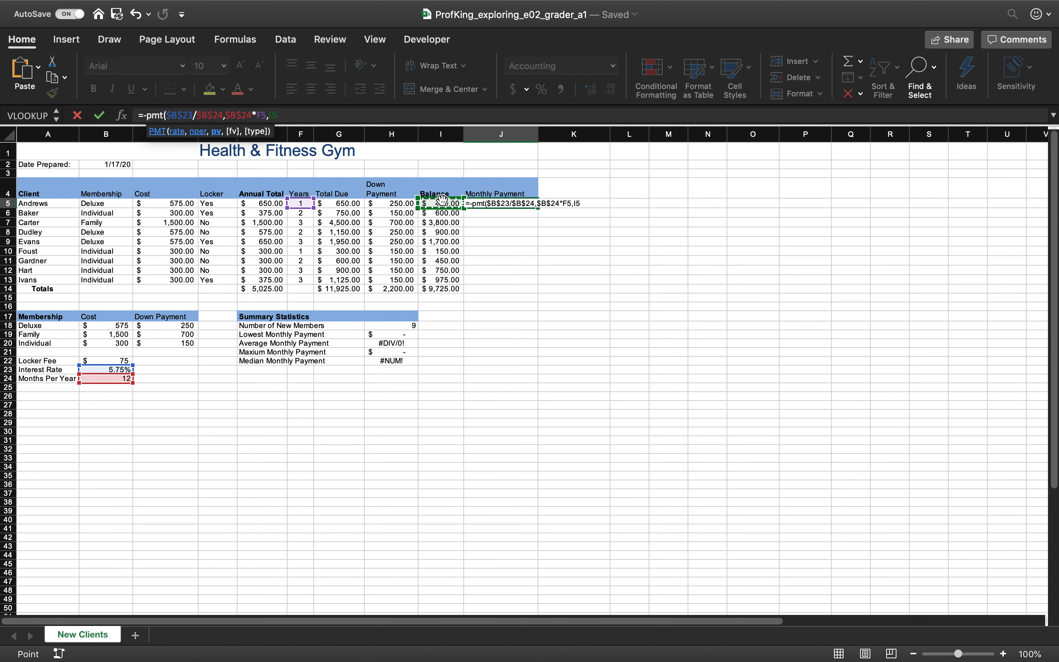
text())
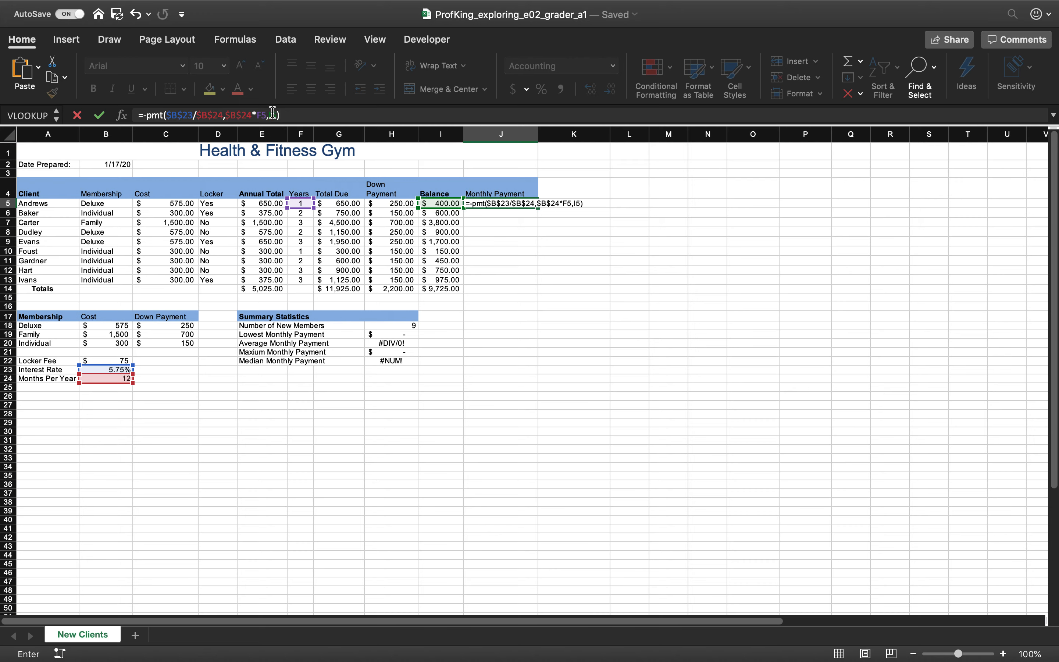
key(Return)
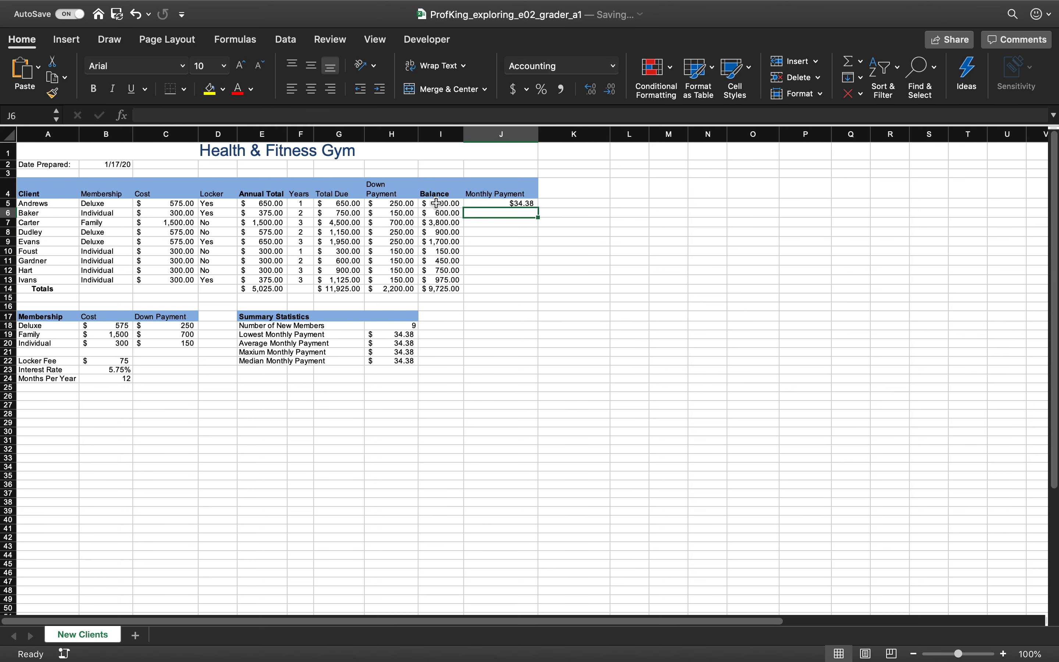
- Fill the PMT formula from J5 down to J14, and clear the copy in the Totals row cell J14
click(487, 204)
drag(538, 207, 527, 289)
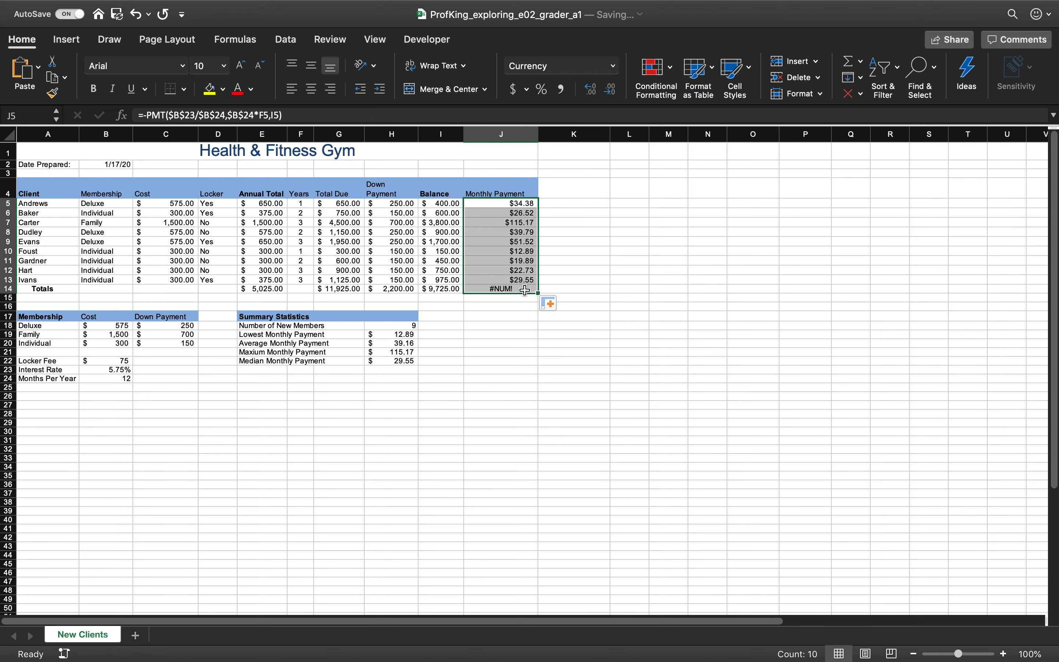
click(503, 288)
key(Delete)
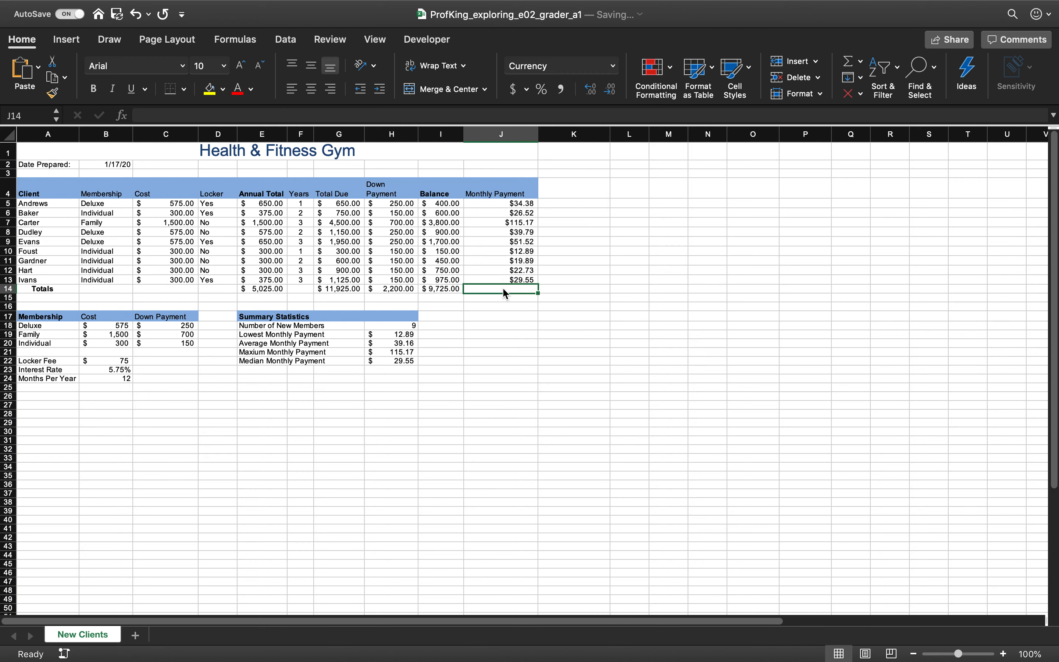
- Open the PMT formula in J11 and examine its relative and absolute cell references
click(583, 281)
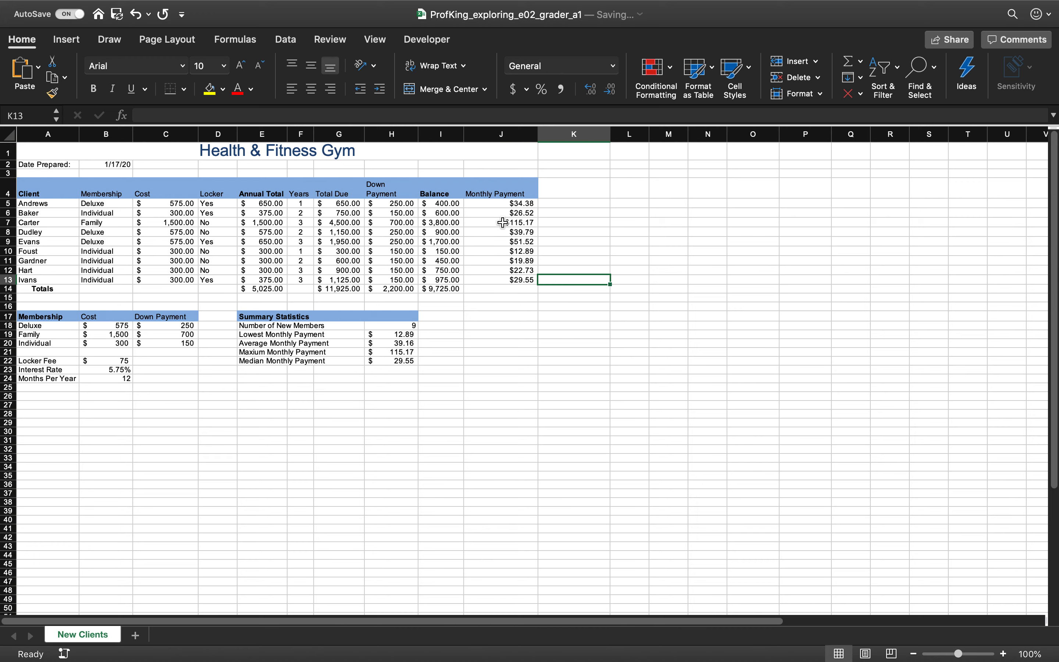
double_click(490, 260)
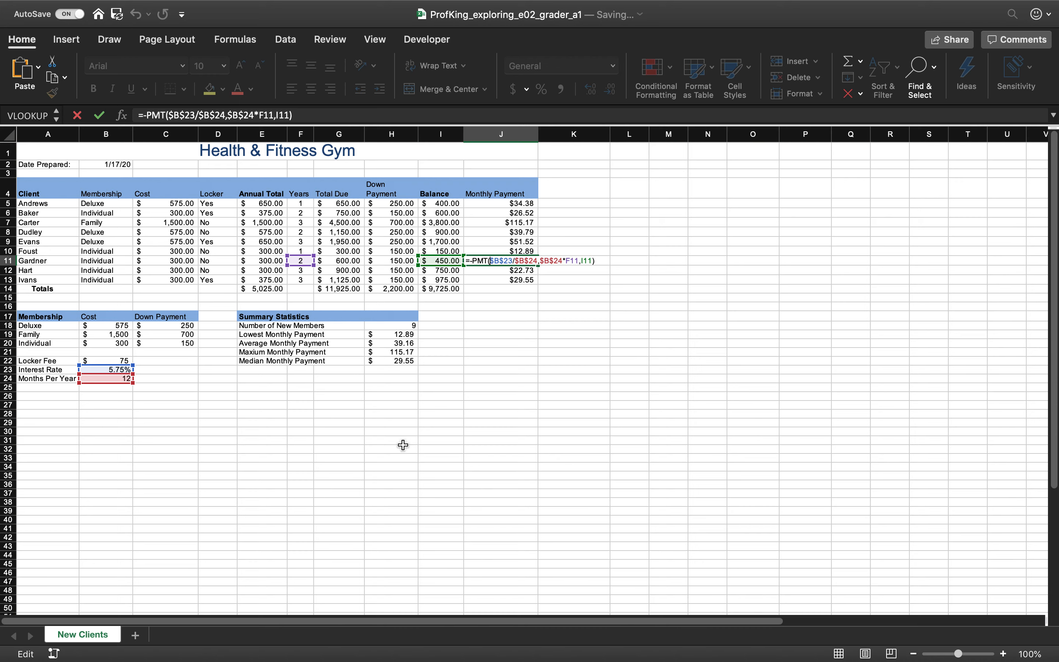
- Switch to Google Chrome and open a new browser tab
mouse_move(295, 650)
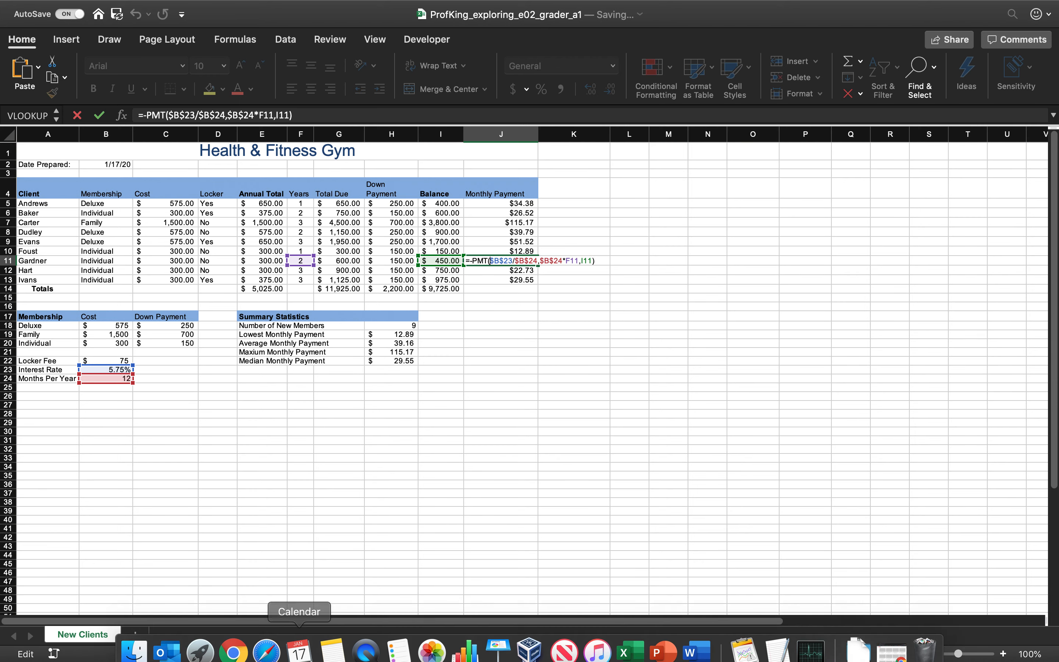
mouse_move(746, 7)
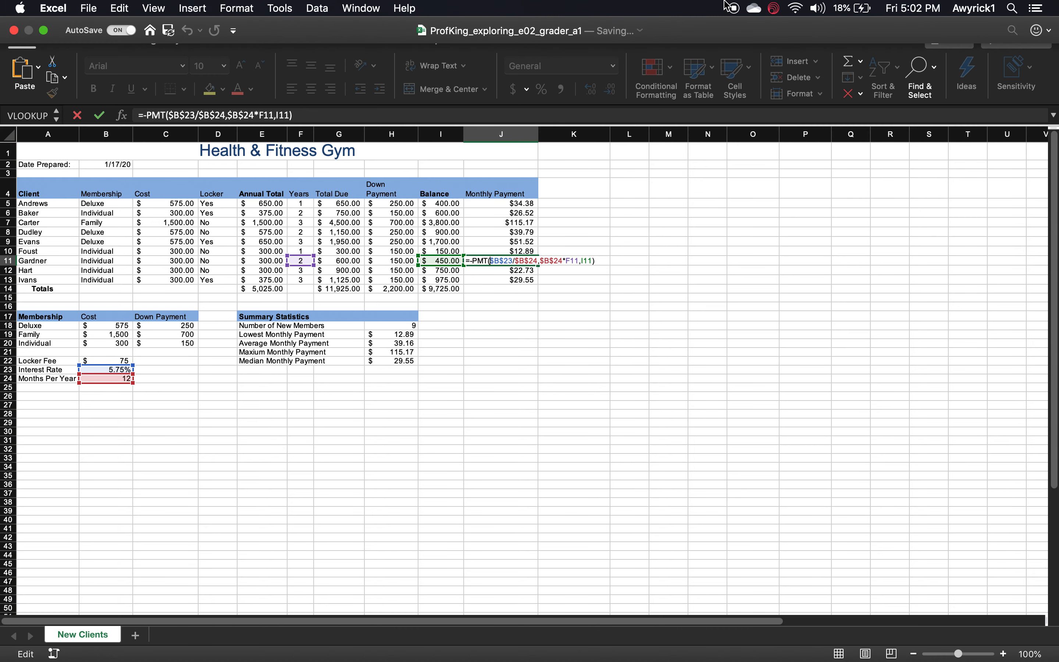
mouse_move(204, 656)
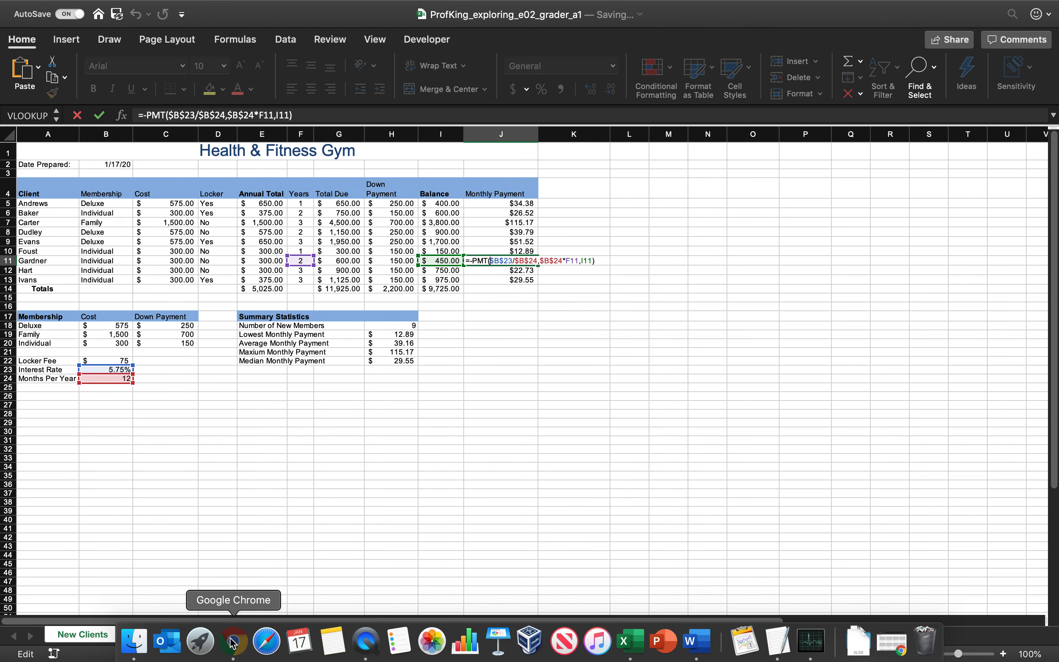
click(241, 642)
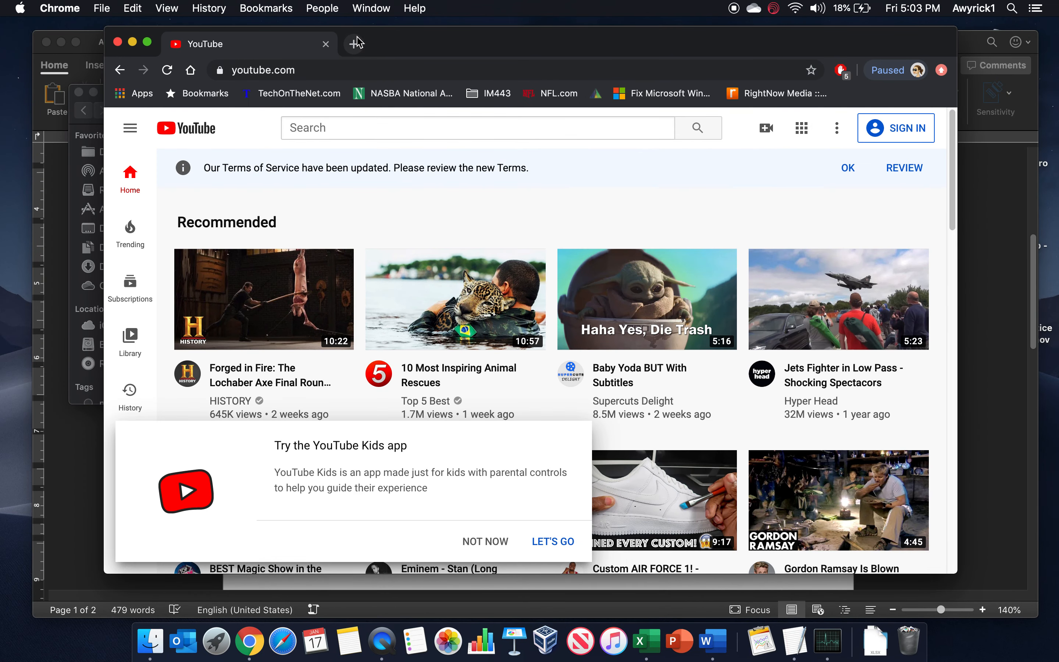
click(355, 44)
- Search the web for "pearson login", correcting the mistyped "pearson logic" query
text(peara)
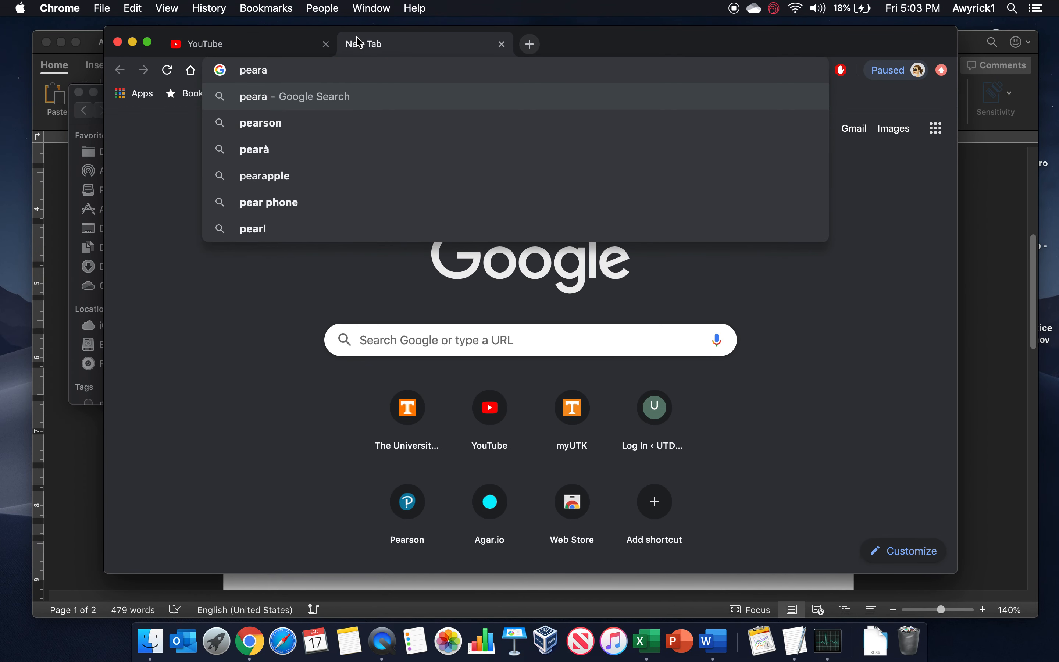
key(BackSpace)
text(son )
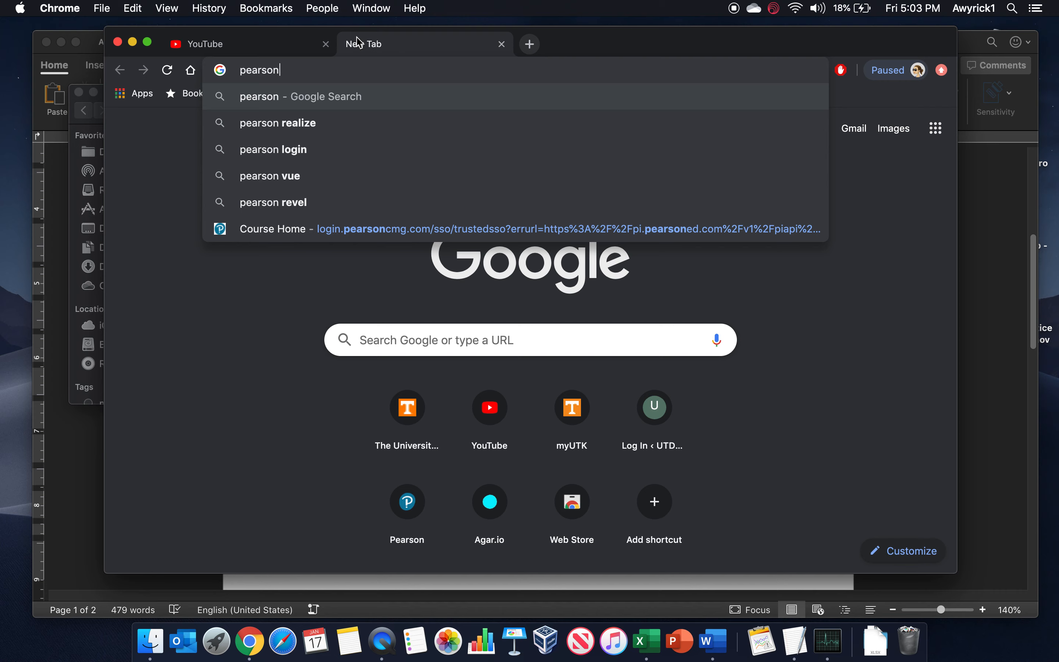
text(logic)
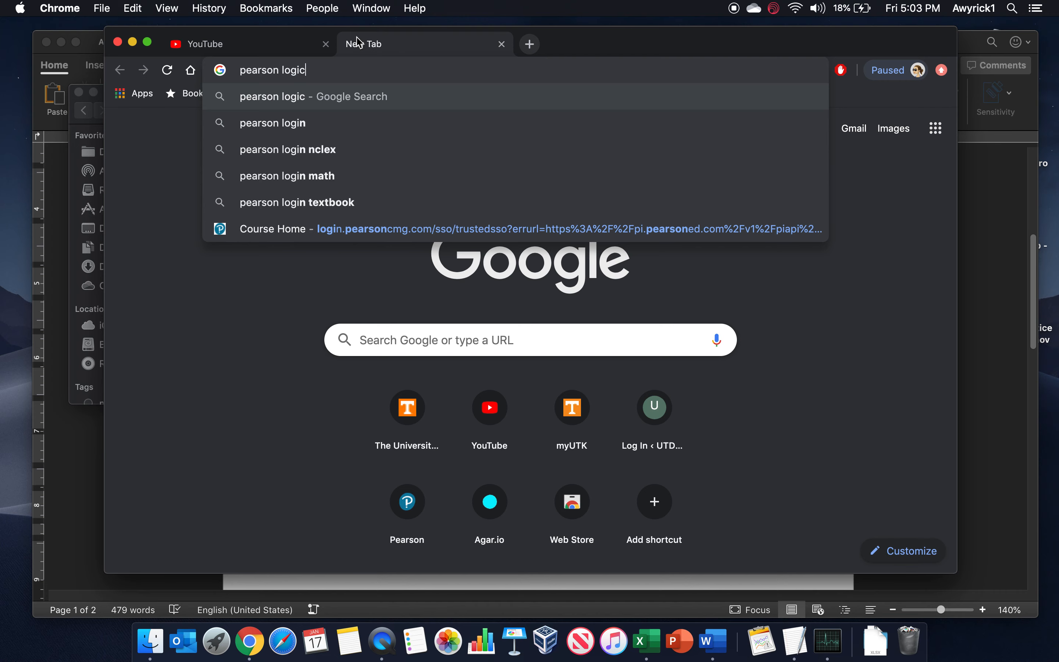
key(Return)
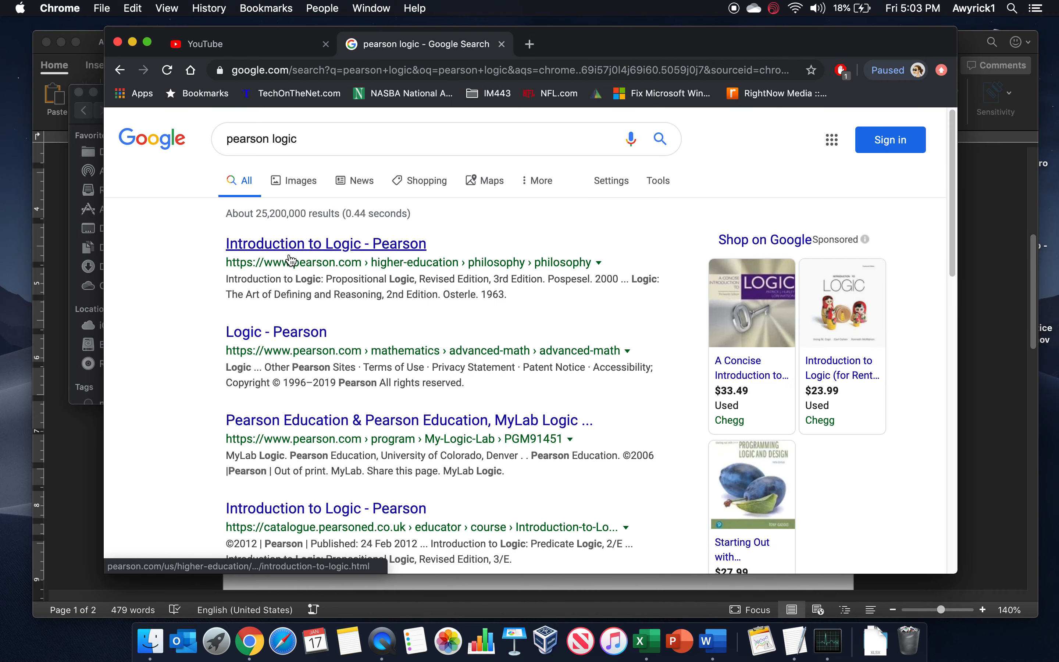
click(312, 138)
key(BackSpace)
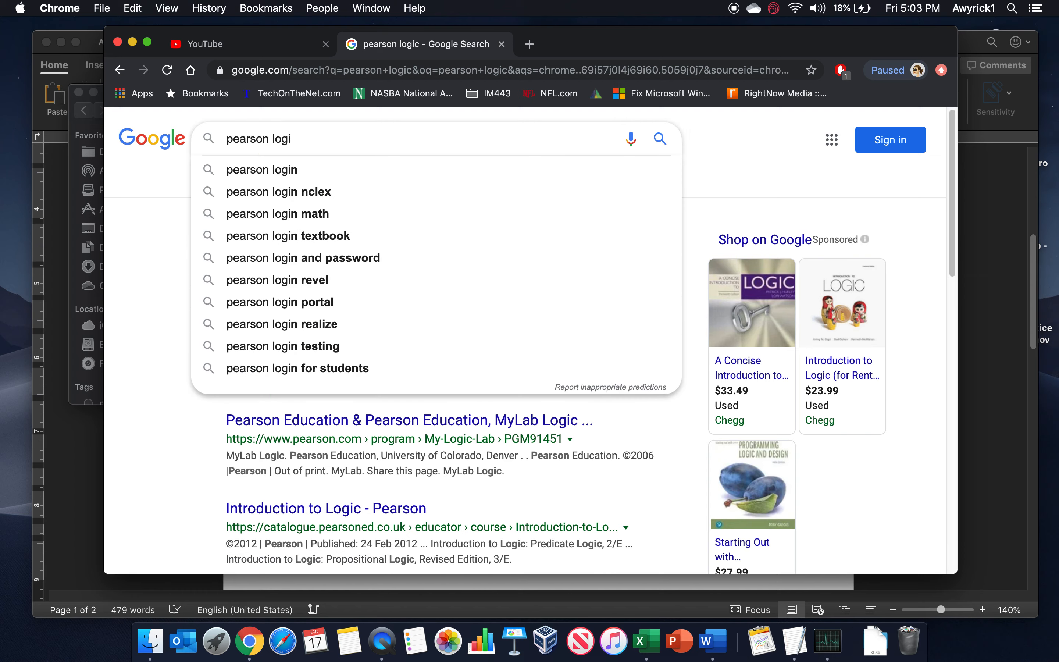
text(n)
key(Return)
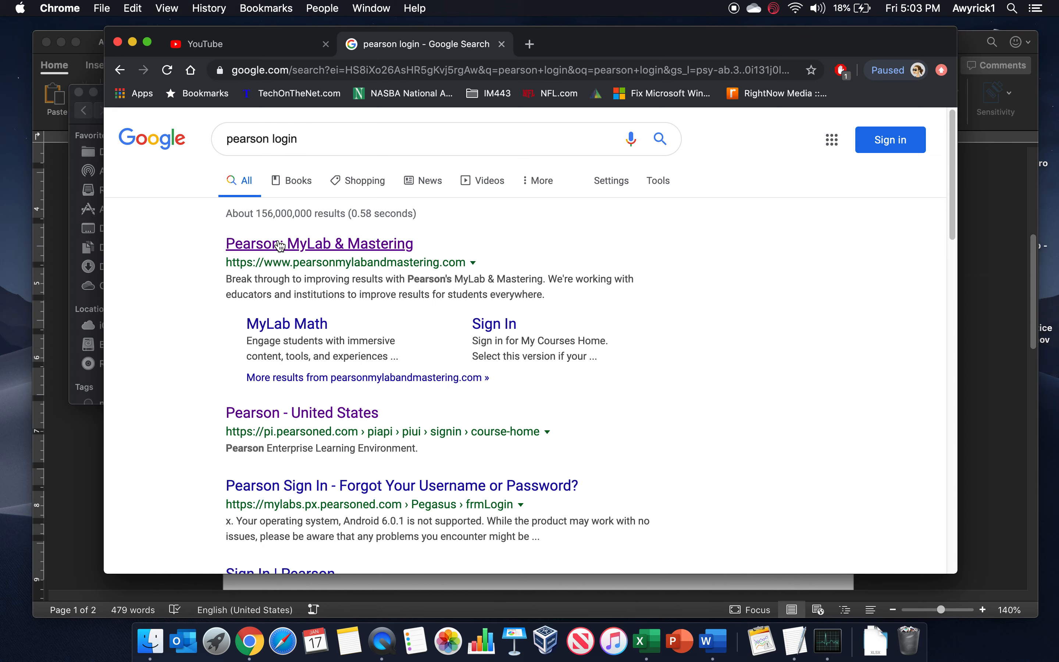
- Open the Pearson MyLab & Mastering sign-in page, always allow its pop-ups and dismiss the pop-up notice
click(281, 243)
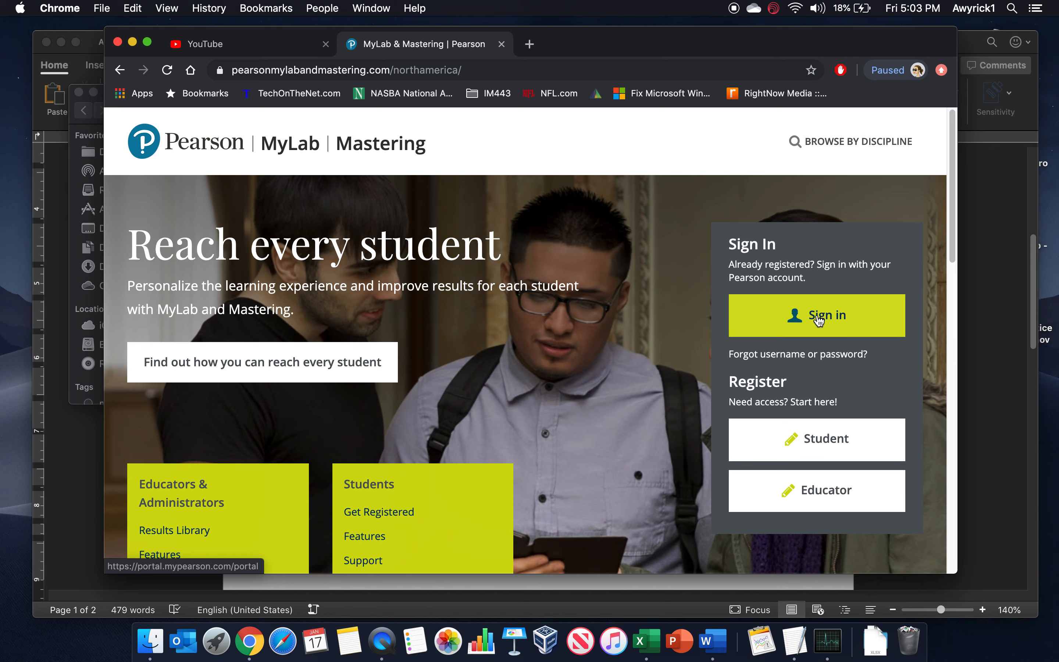
click(820, 320)
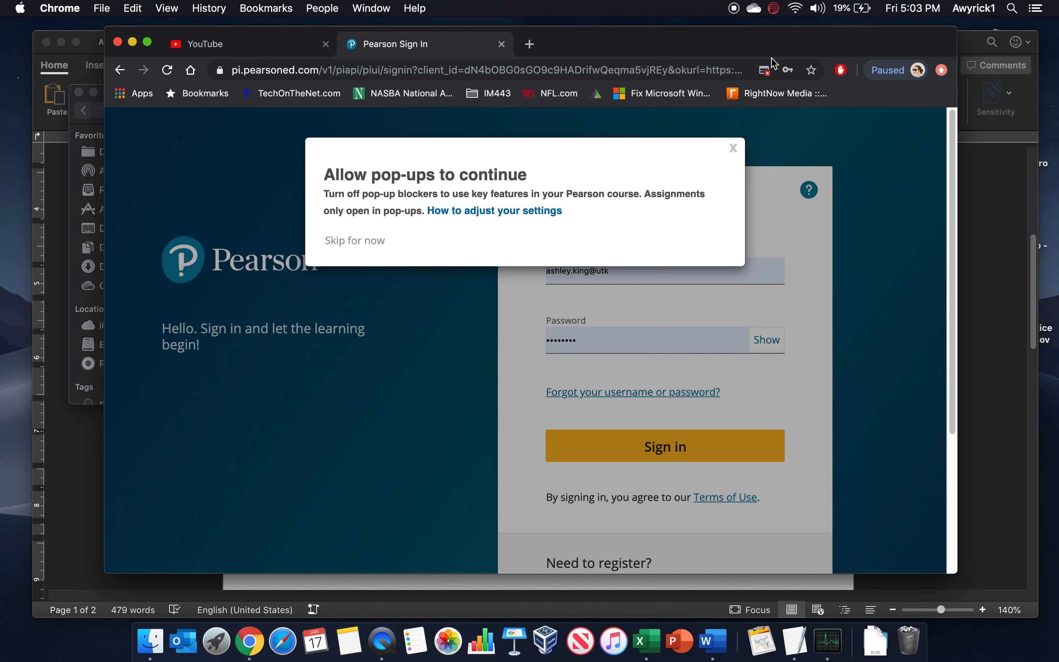
click(765, 71)
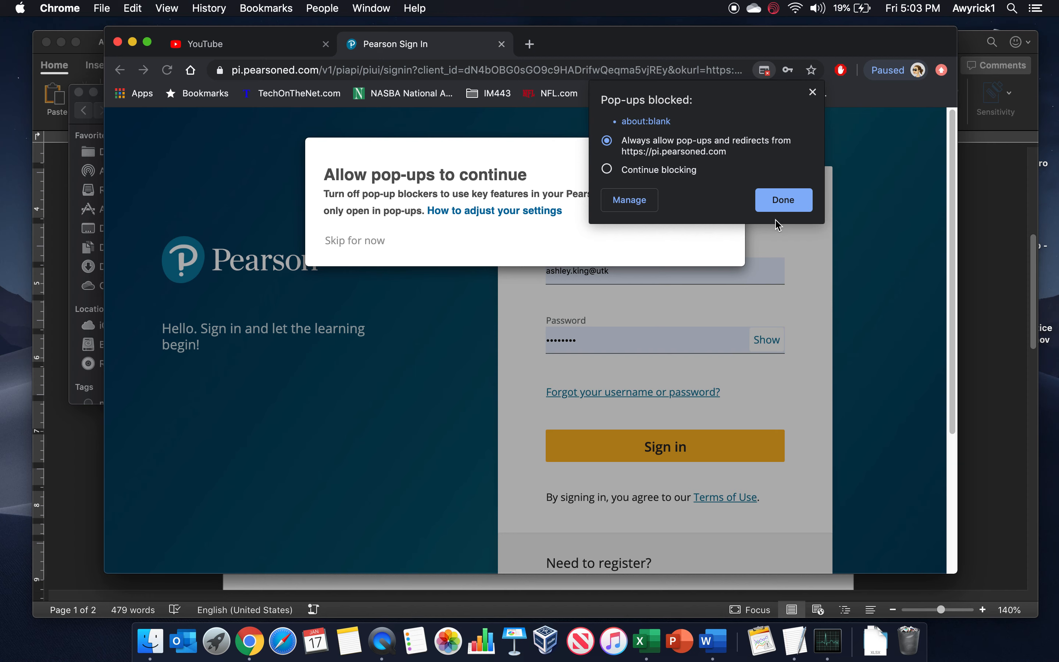
click(789, 195)
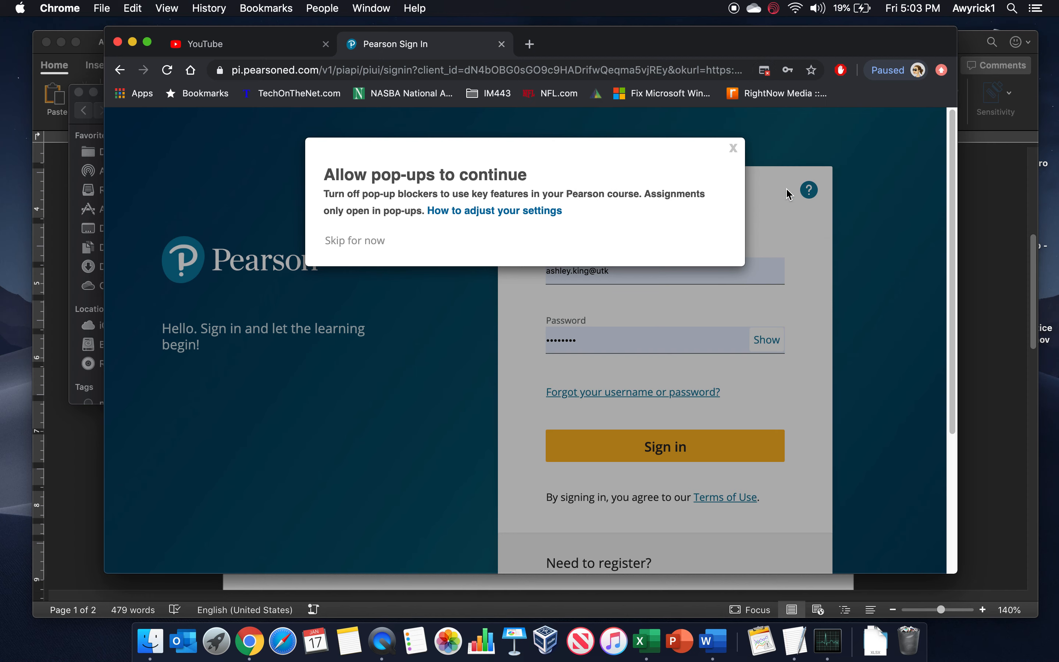
click(734, 147)
- Sign in with the prefilled credentials and open the Blue Lab BUAD 242 member section of Spring 2020 BUAD242
click(672, 446)
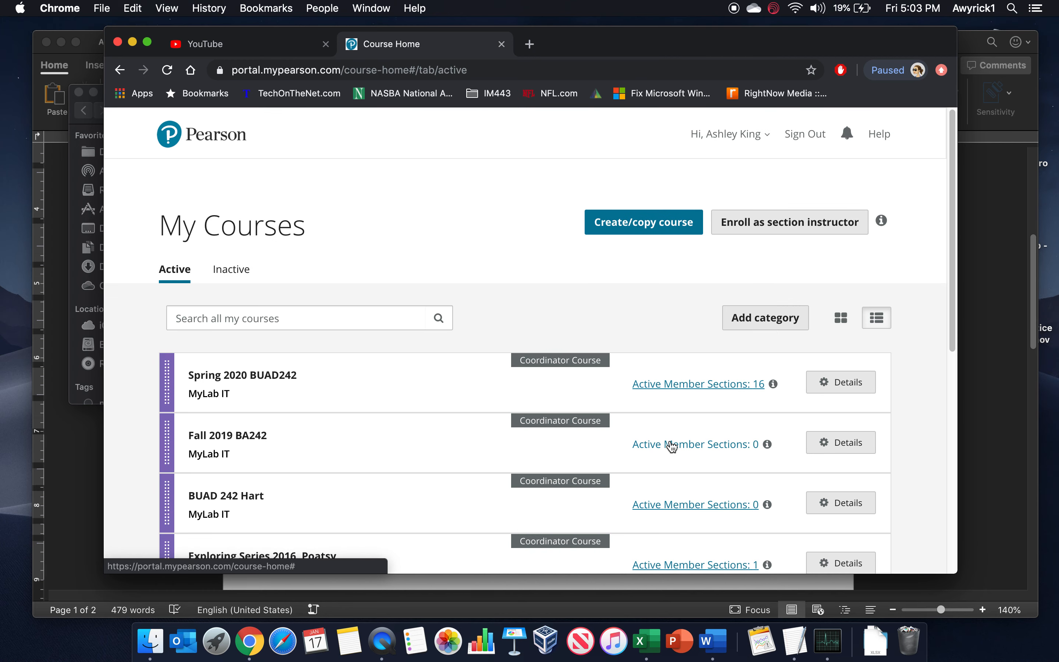
click(685, 384)
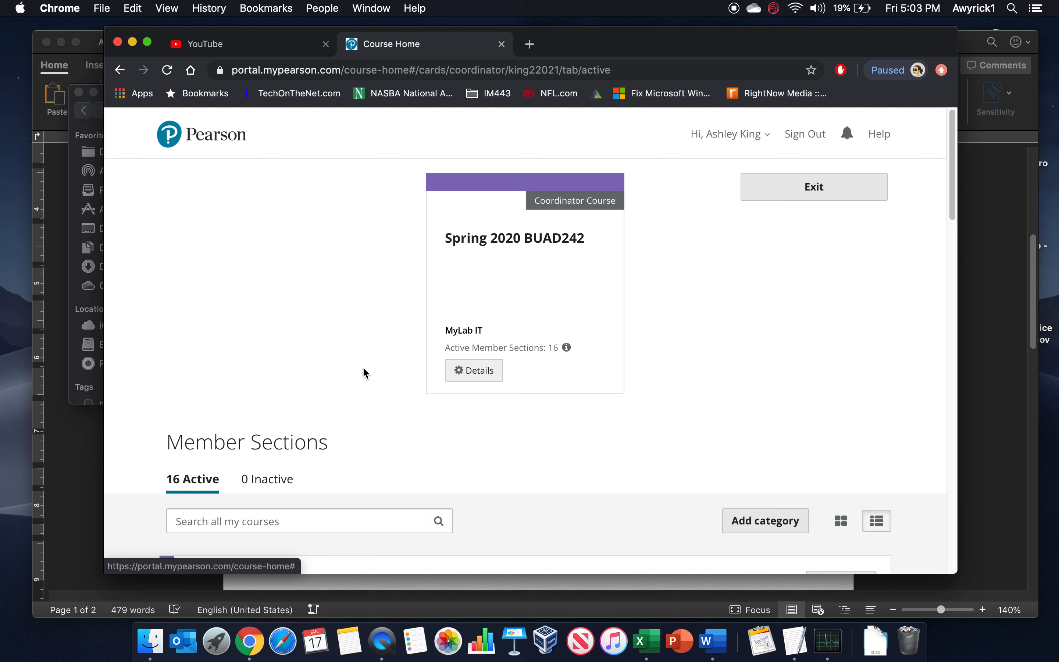
scroll(363, 373, down, 3)
click(216, 508)
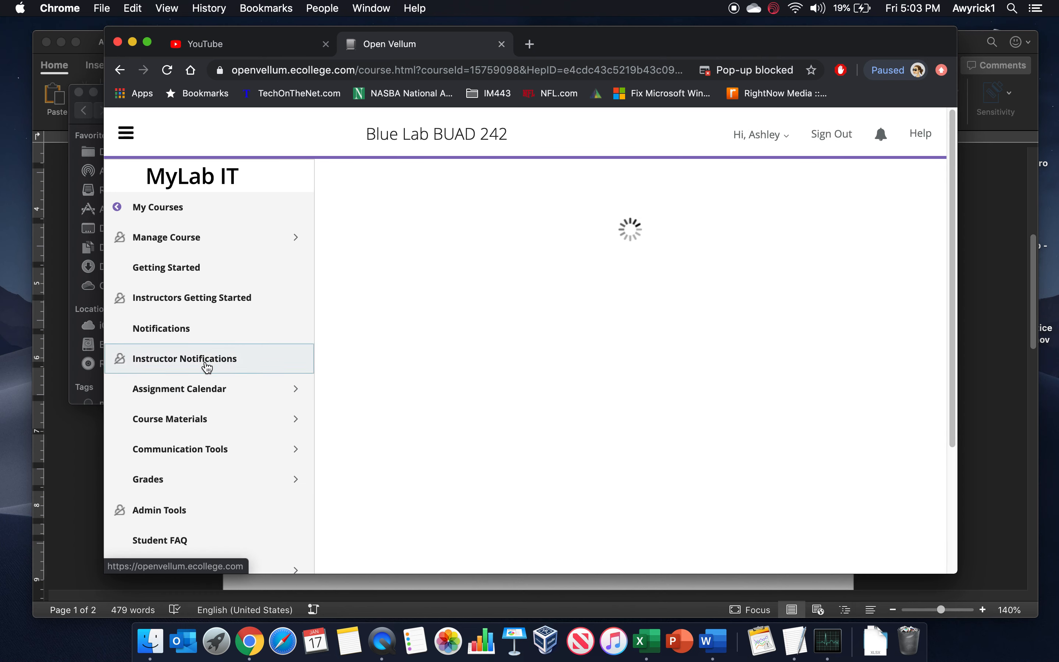
- Open the course's Assignment Calendar and dismiss the pop-up blocker notices
click(189, 391)
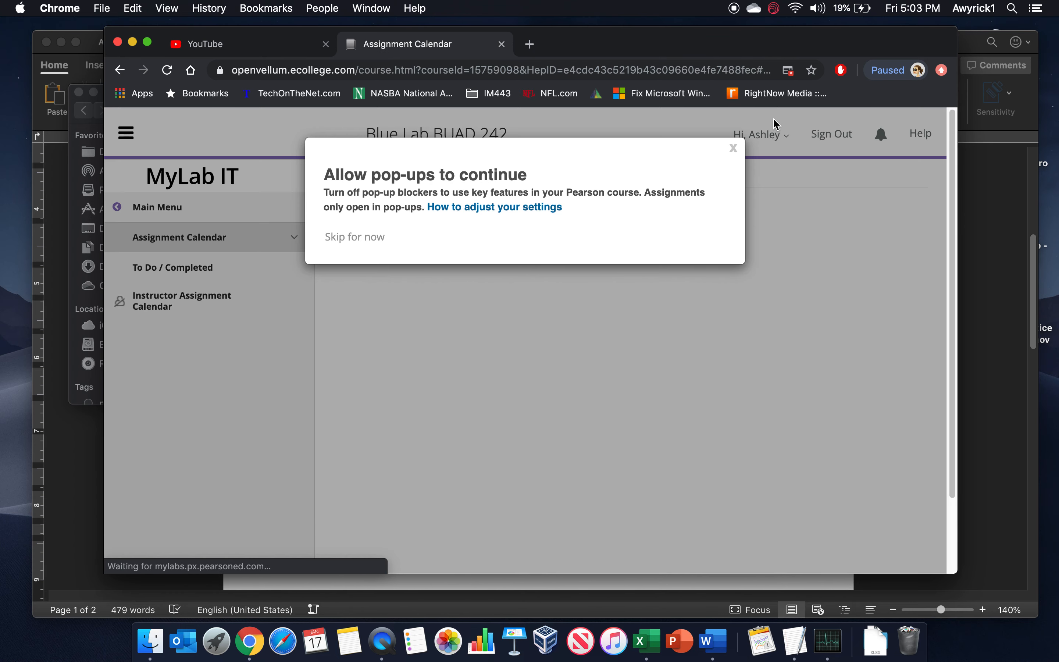
click(788, 70)
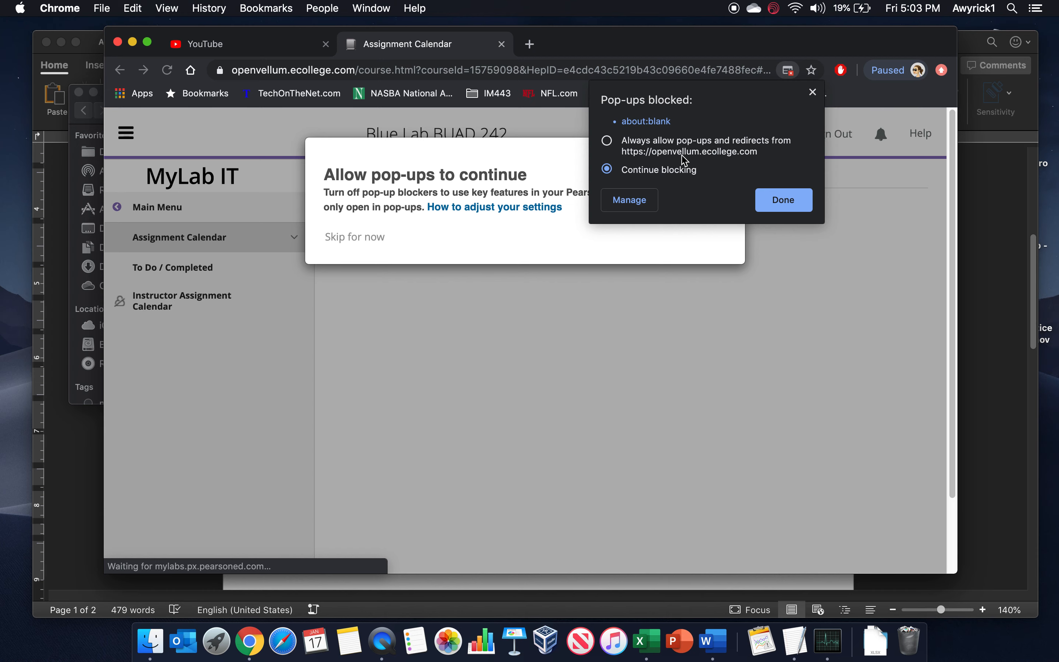
click(780, 202)
click(734, 147)
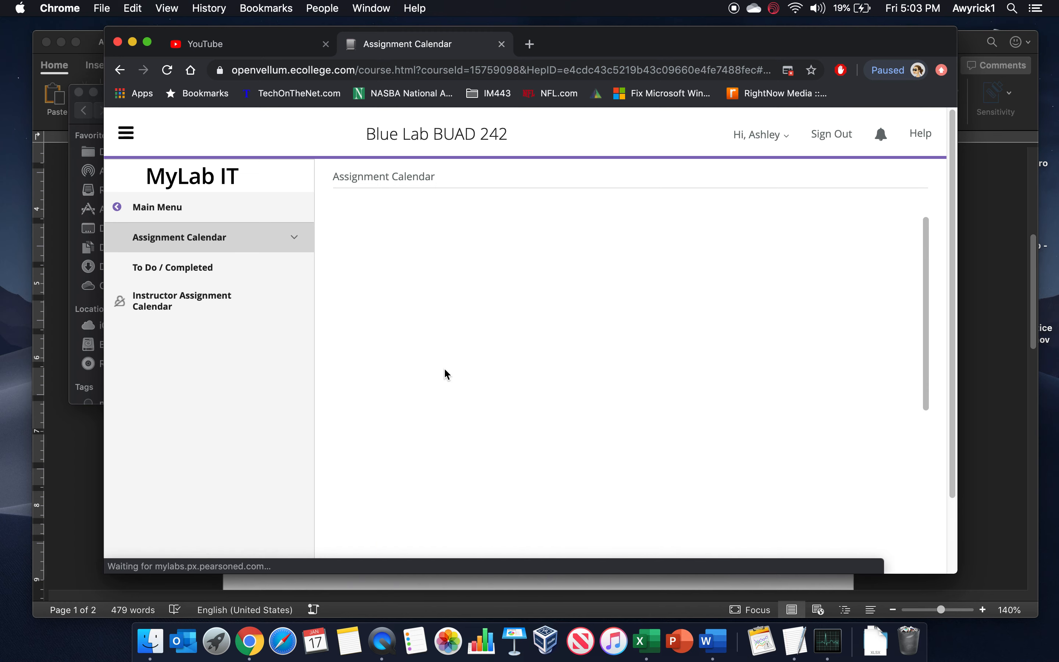
- Find Excel Chapter 2 Grader Project [Assessment 1] in the calendar and open its assignment page
scroll(518, 363, down, 10)
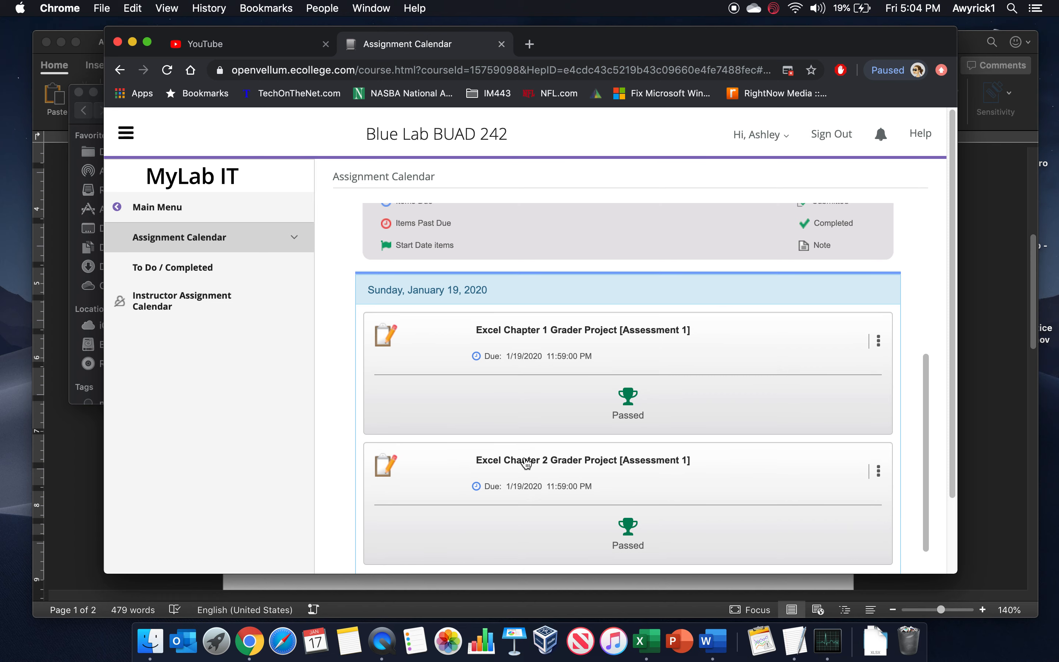
scroll(526, 463, up, 8)
scroll(527, 463, down, 8)
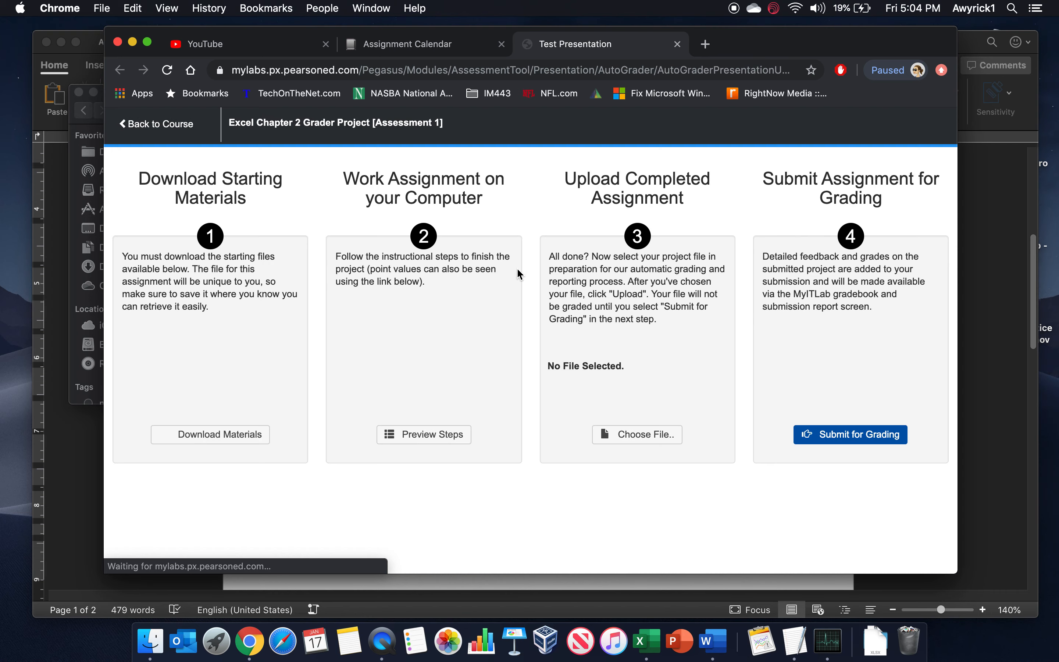
- Choose Chapter 8 Practice Lab.xlsx from the Desktop as the completed assignment, and cancel before uploading it
click(599, 432)
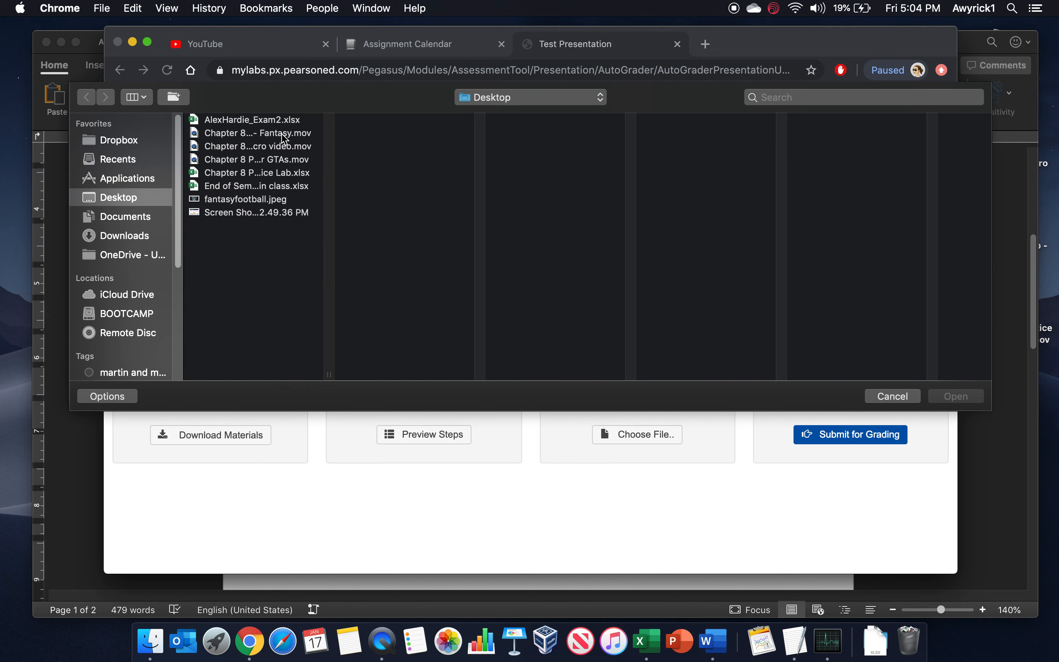
click(241, 174)
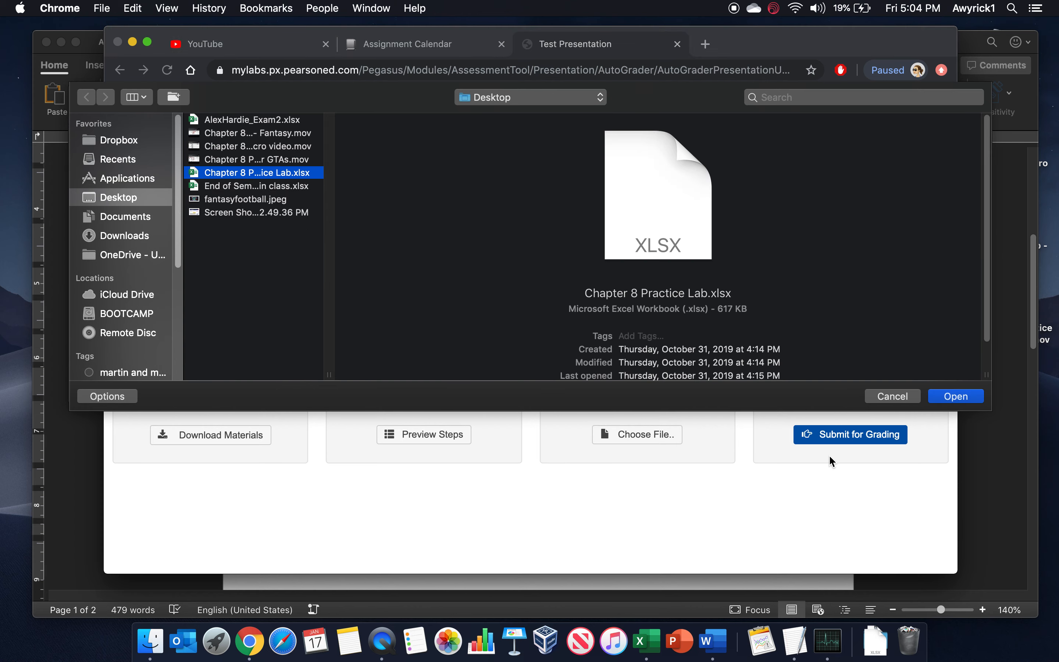
click(957, 399)
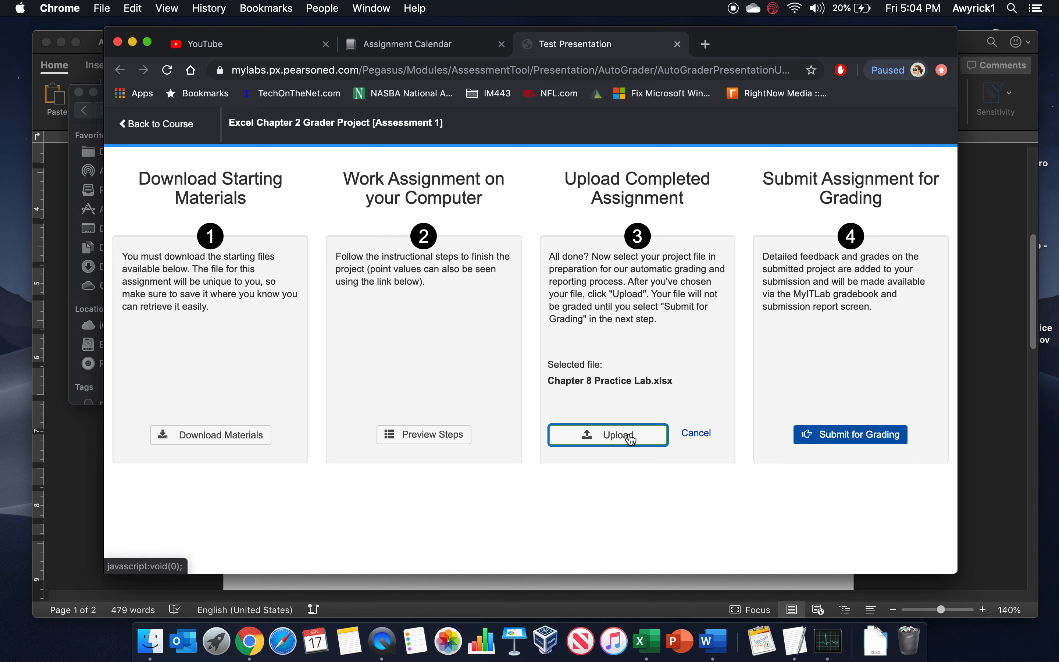
click(695, 435)
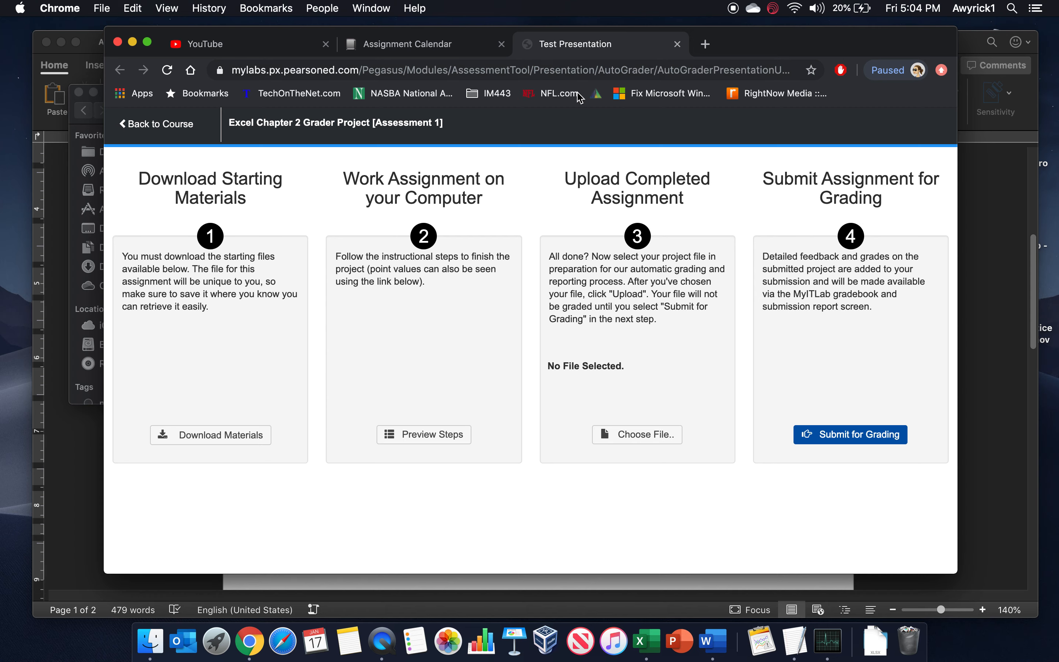
- Return to the Assignment Calendar and view the submission attempts for Excel Chapter 2 Grader Project [Assessment 1]
click(408, 43)
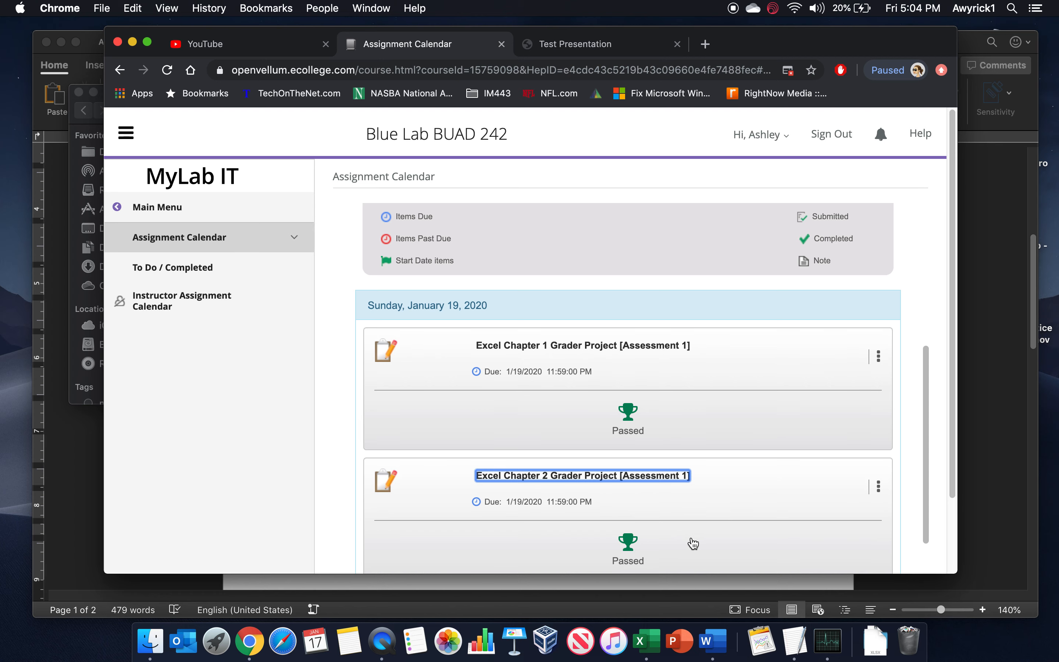
scroll(686, 543, down, 1)
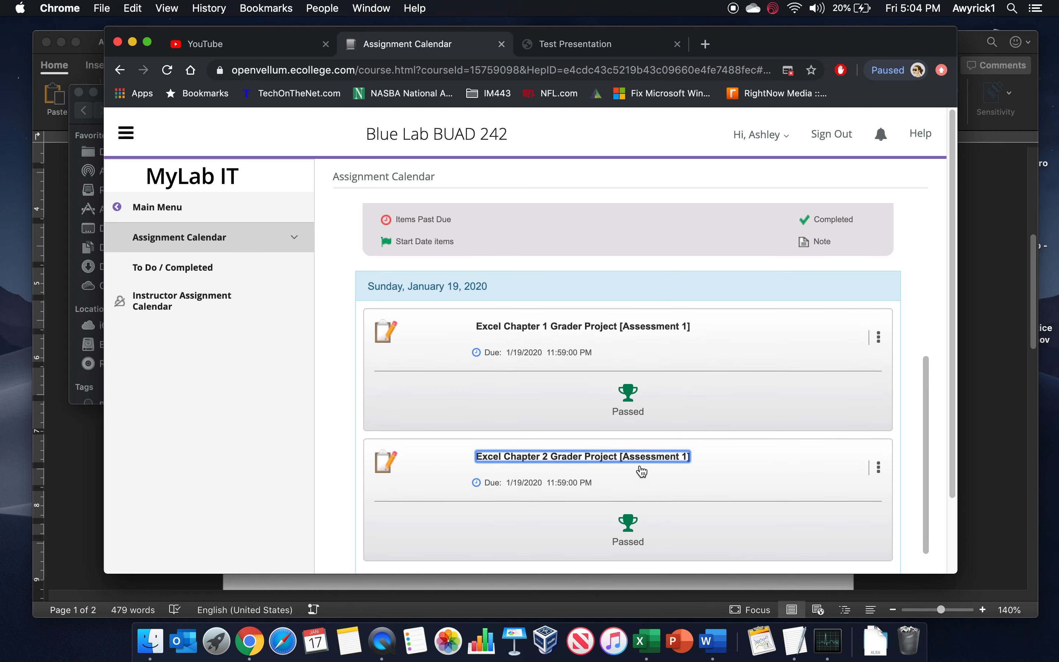
click(880, 472)
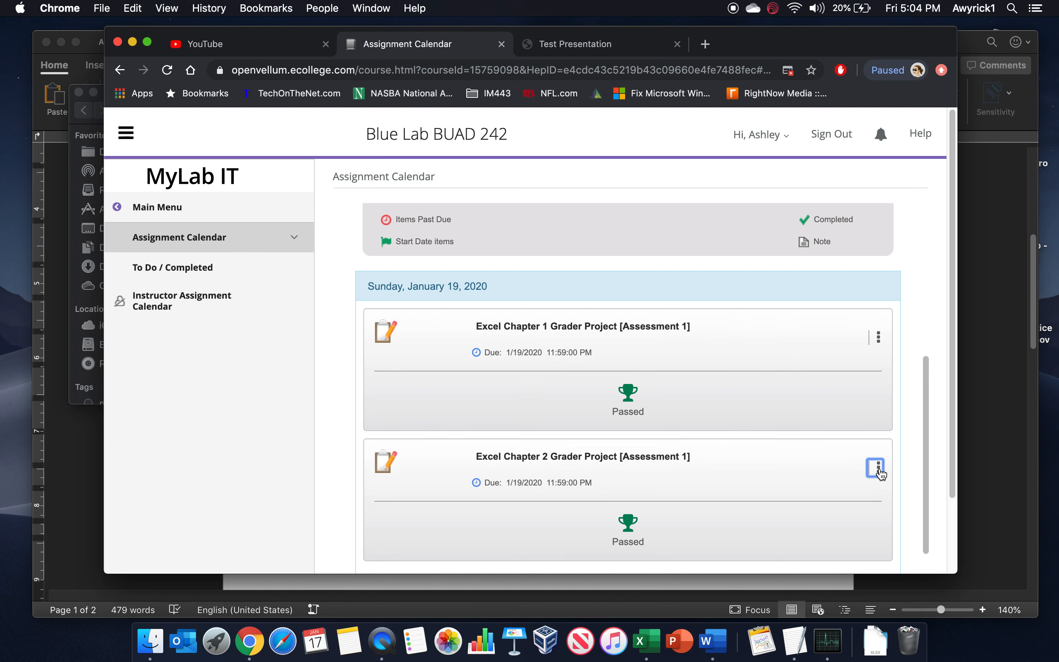
click(846, 438)
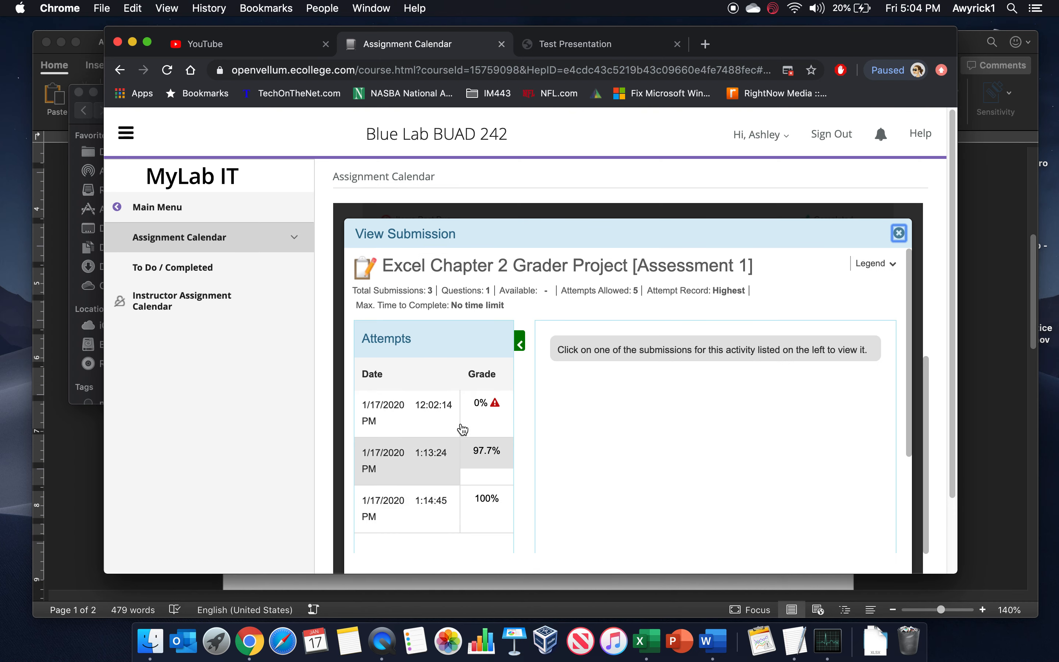
scroll(701, 435, down, 2)
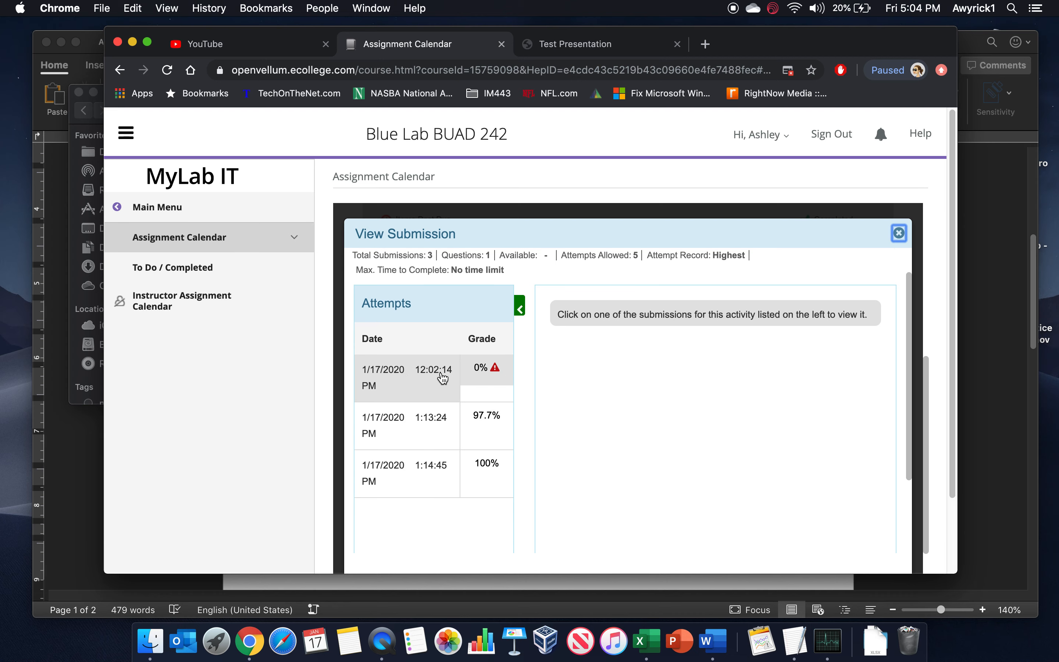
- Open the attempt submitted 1/17/2020 1:13:24 PM and review its score card for steps with lost points
click(373, 424)
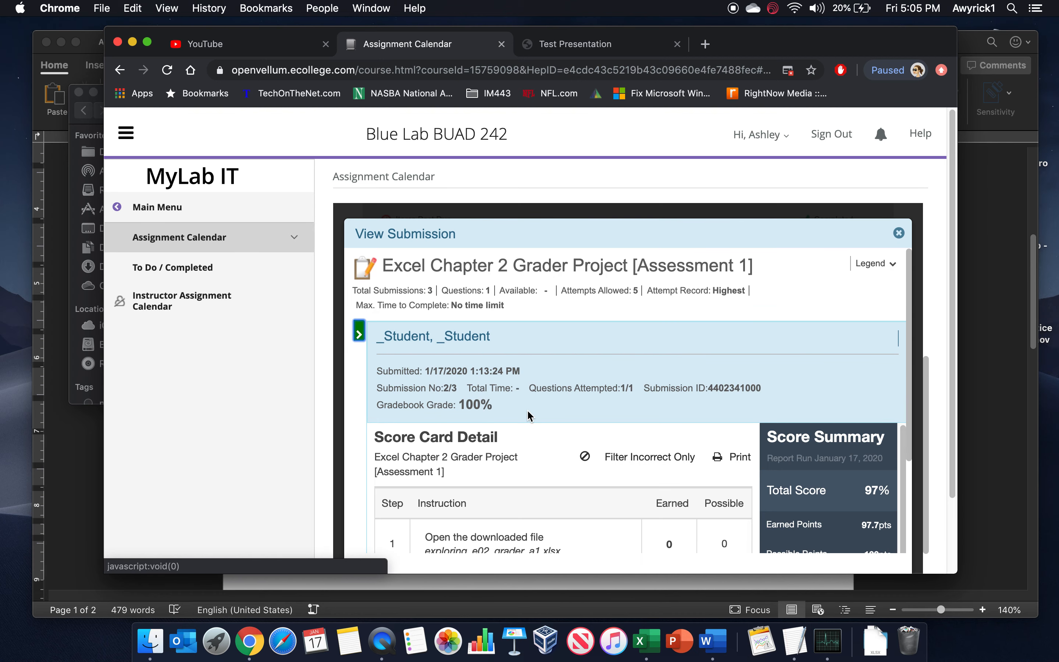
scroll(528, 416, down, 5)
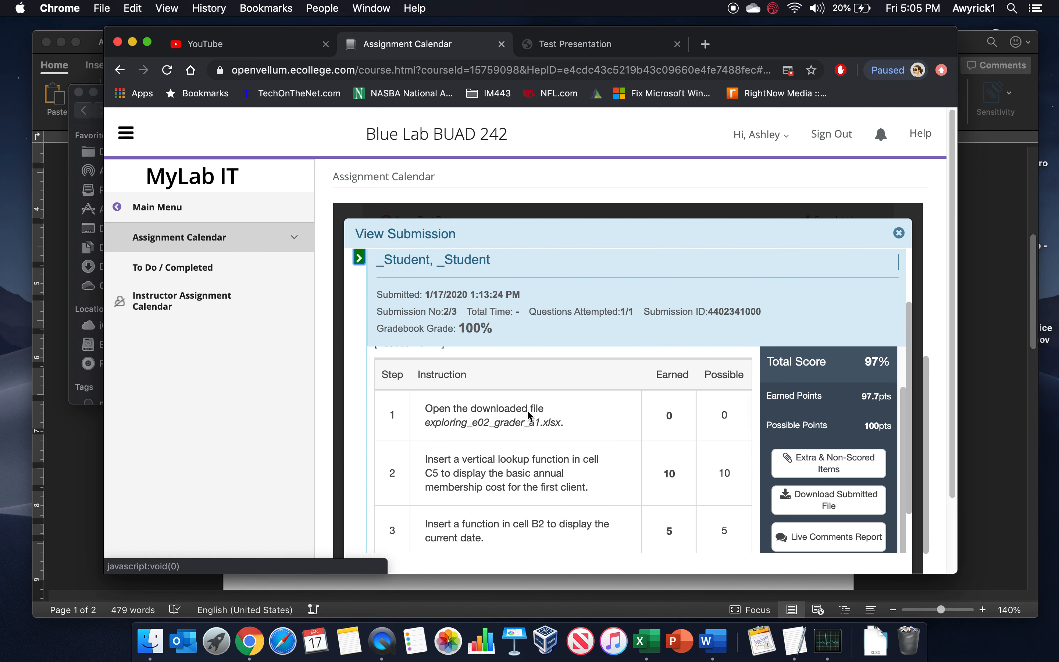
scroll(554, 413, down, 4)
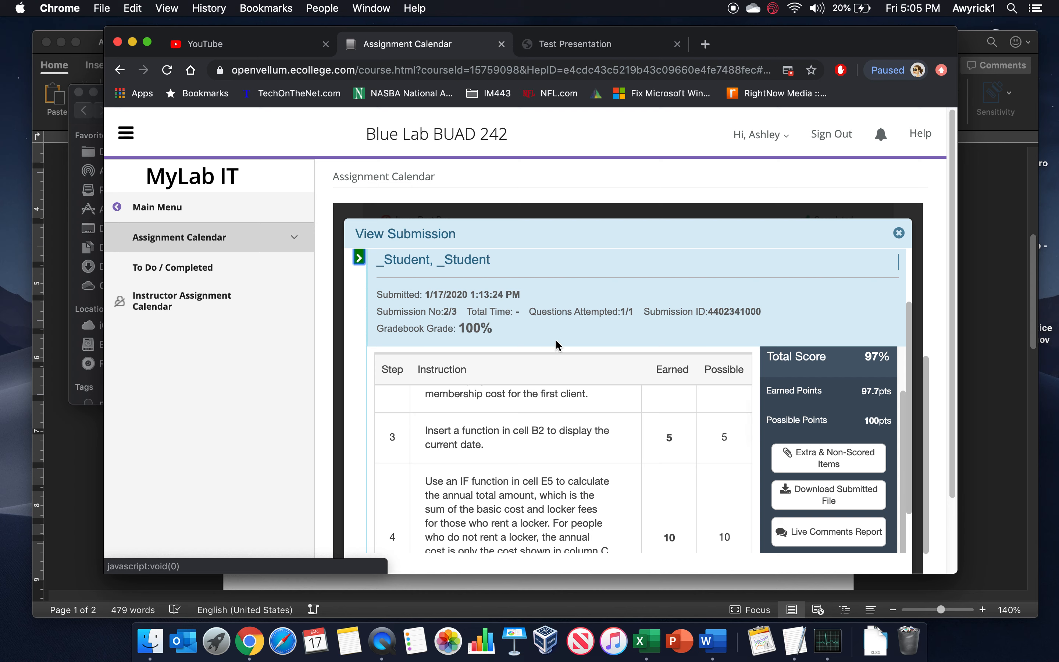
scroll(630, 434, down, 10)
scroll(630, 432, down, 10)
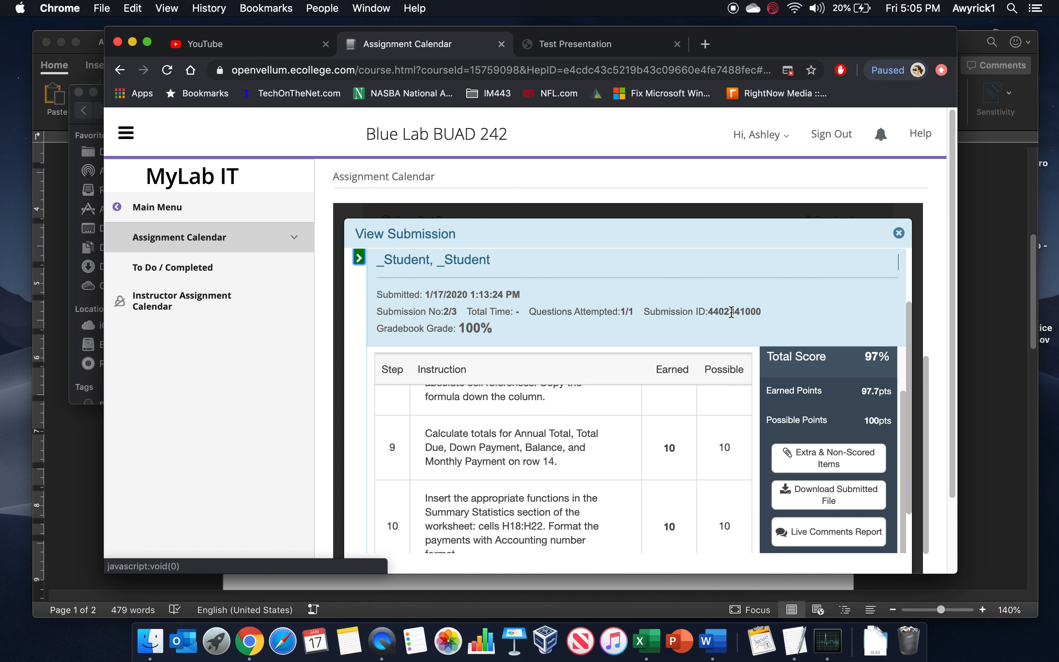
scroll(652, 424, down, 5)
scroll(682, 424, down, 3)
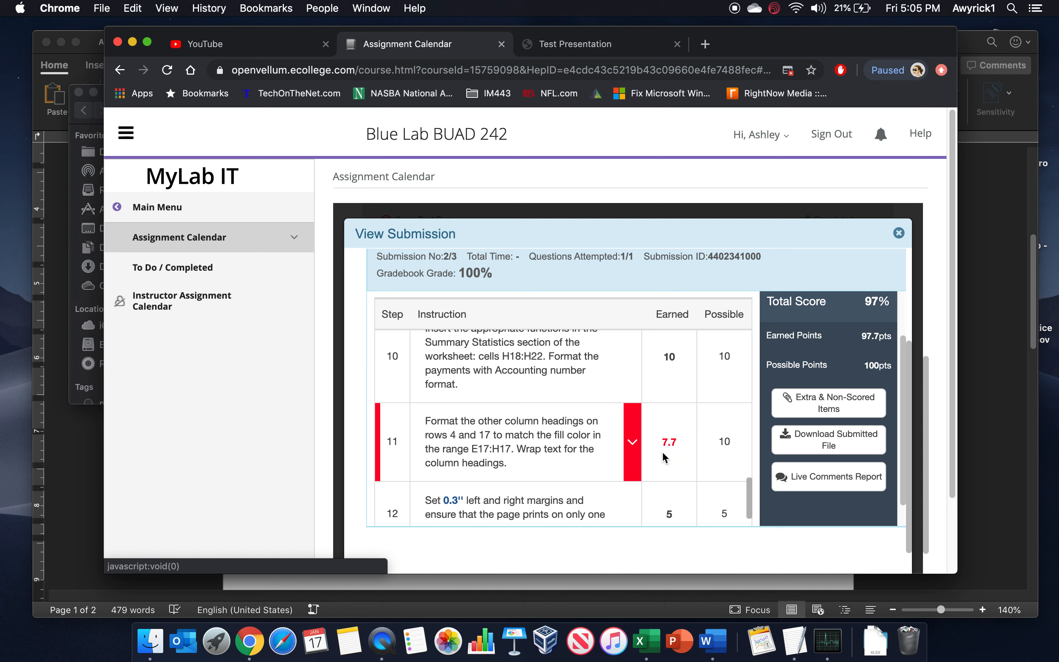
- Expand the grading feedback for step 11, read through its deductions, and close the submission view
click(635, 444)
scroll(637, 444, down, 3)
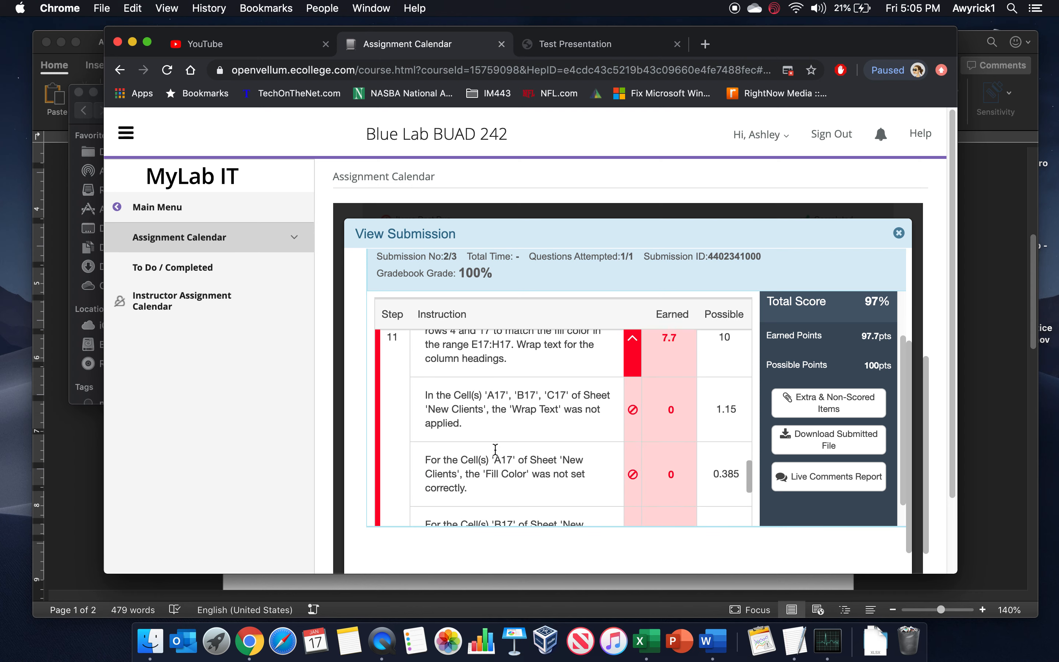
scroll(493, 460, down, 8)
scroll(504, 443, up, 9)
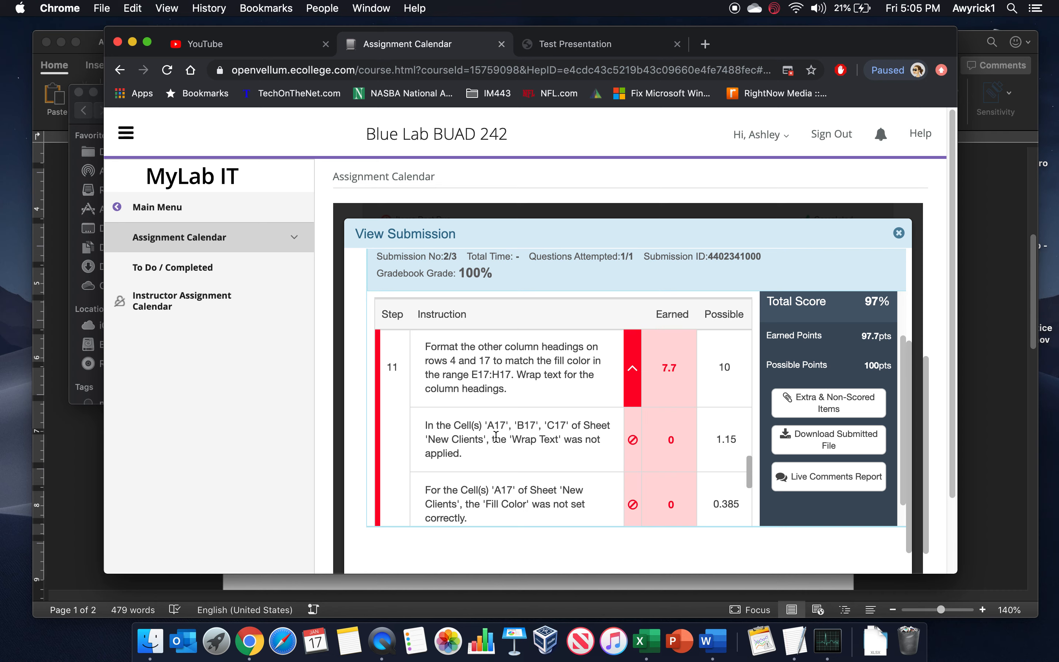
click(899, 233)
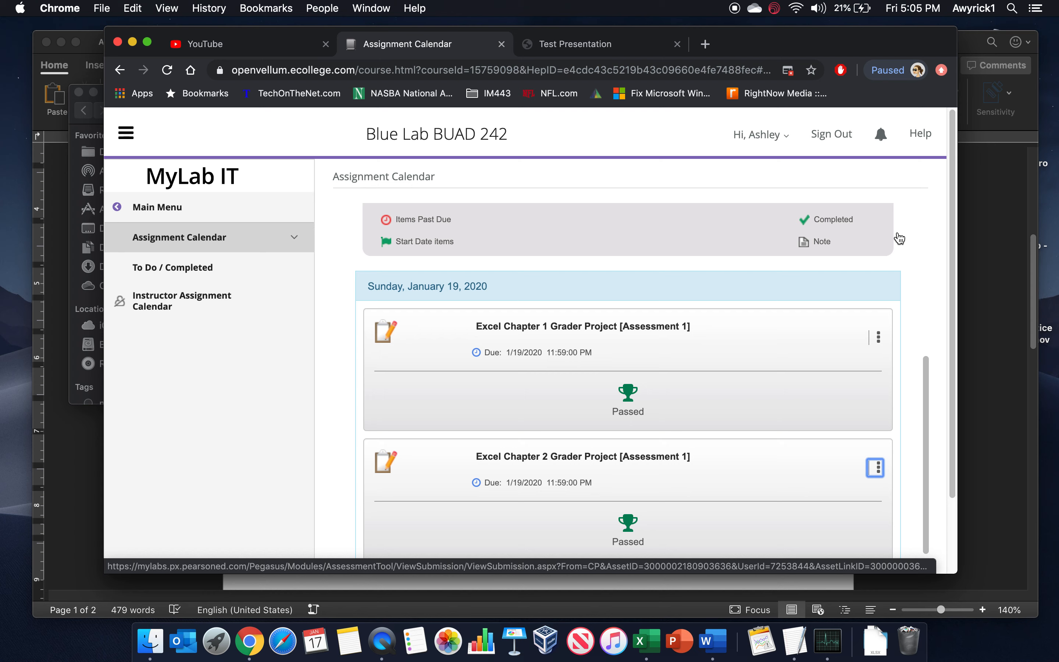